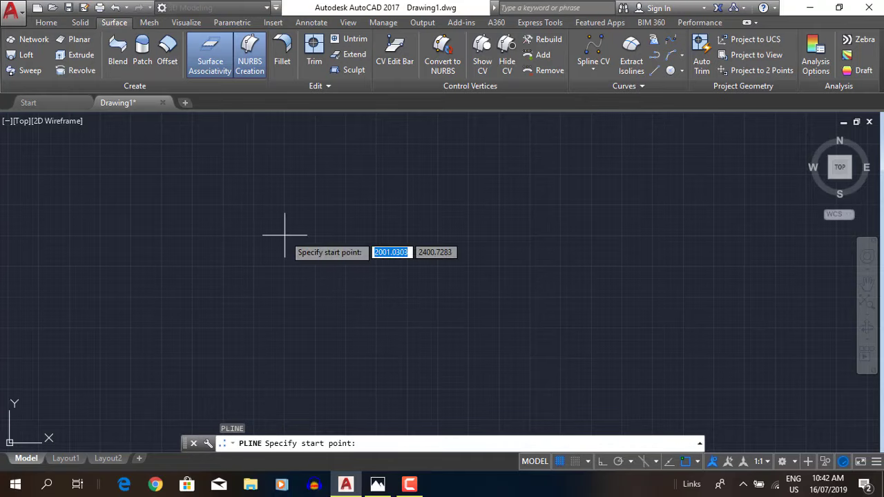
Step: Start a polyline at the outline's corner and draw the 406.12 straight top edge
{"action": "left_click", "coordinate": [287, 217]}
{"action": "type", "text": ".12"}
{"action": "key", "text": "Return"}
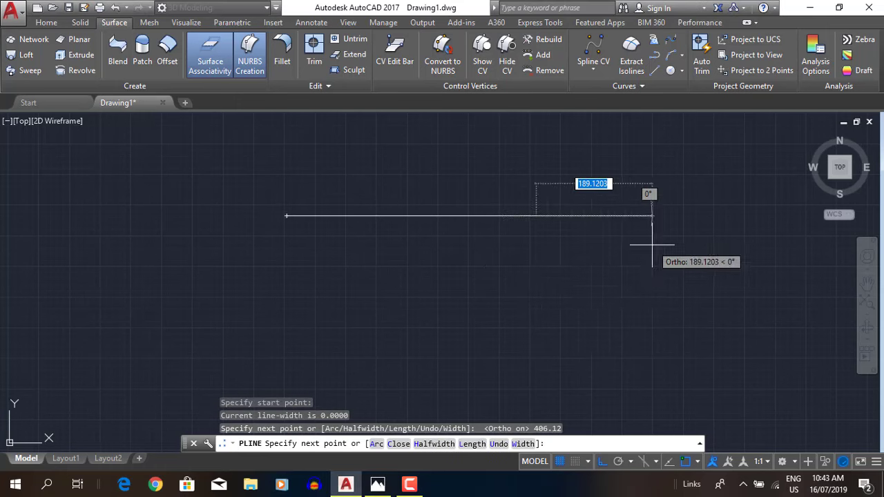
{"action": "middle_click_drag", "start_coordinate": [651, 246], "coordinate": [460, 311]}
{"action": "type", "text": "a"}
{"action": "key", "text": "Return"}
Step: Switch to arc mode and add 63 and 43 unit arc segments, checking the reference plan
{"action": "key", "text": "F8"}
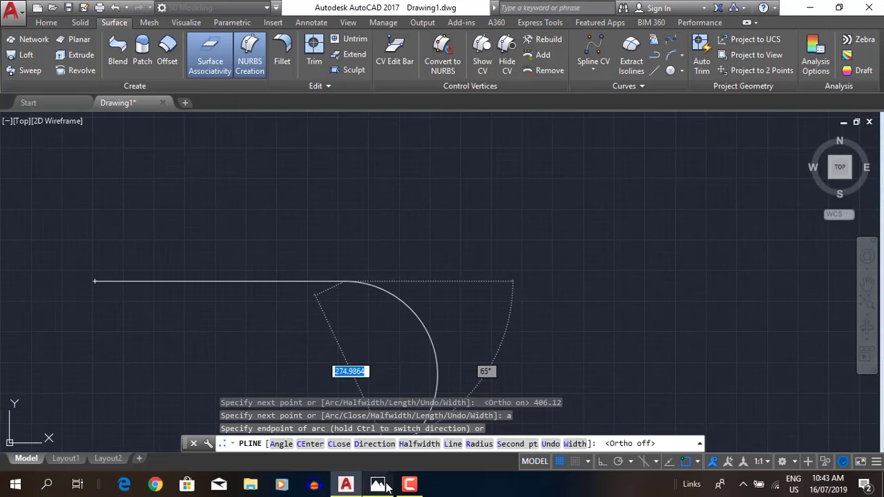
{"action": "left_click", "coordinate": [385, 487]}
{"action": "left_click", "coordinate": [385, 486]}
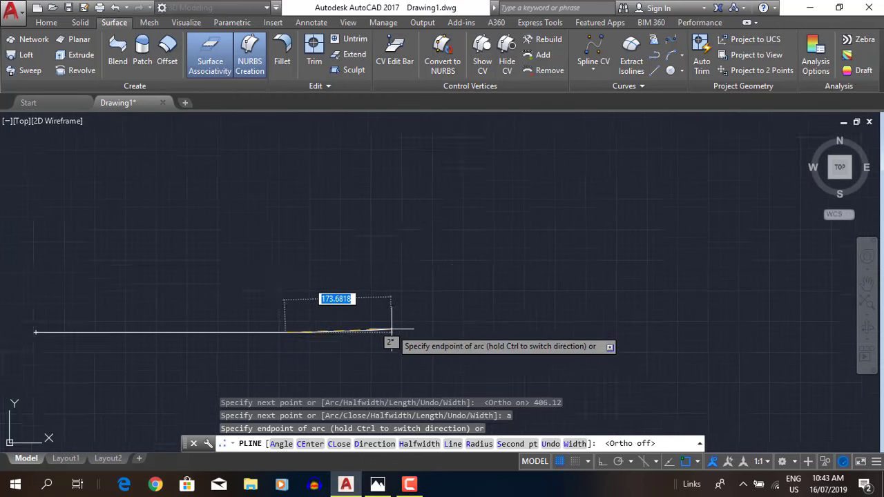
{"action": "type", "text": "63"}
{"action": "key", "text": "Return"}
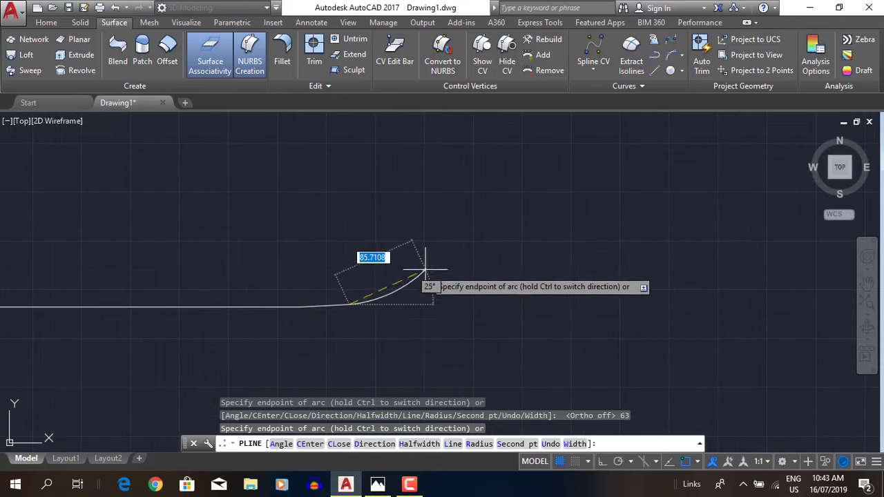
{"action": "type", "text": "43"}
{"action": "key", "text": "Return"}
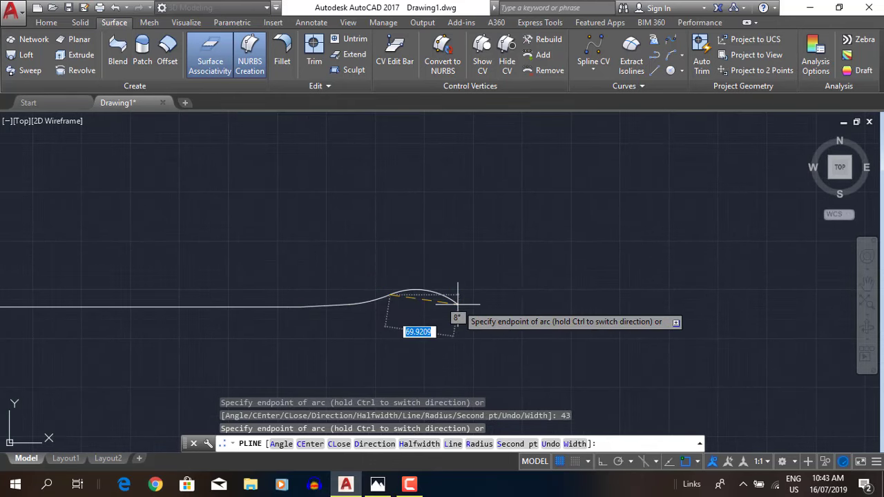
Step: Draw the 171.02 slanted right side as a straight line segment
{"action": "type", "text": "l"}
{"action": "key", "text": "Return"}
{"action": "scroll", "coordinate": [415, 303], "scroll_direction": "down", "scroll_amount": 2}
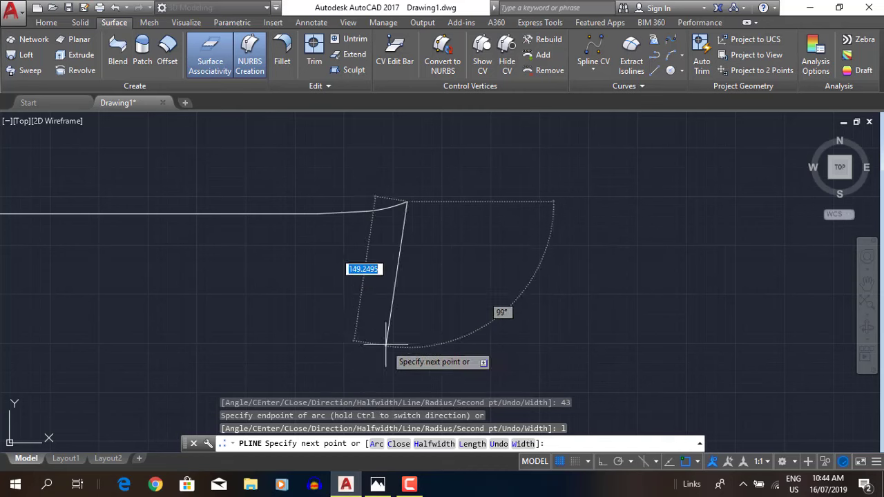
{"action": "left_click", "coordinate": [348, 319]}
Step: Add a 54-unit arc with a set tangent direction for the bottom arch
{"action": "type", "text": "a"}
{"action": "key", "text": "Return"}
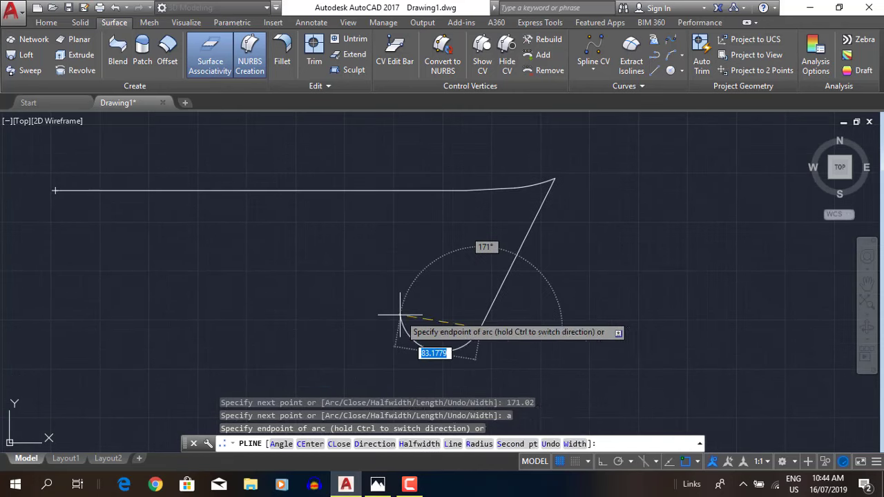
{"action": "type", "text": "d"}
{"action": "key", "text": "Return"}
{"action": "left_click", "coordinate": [435, 286]}
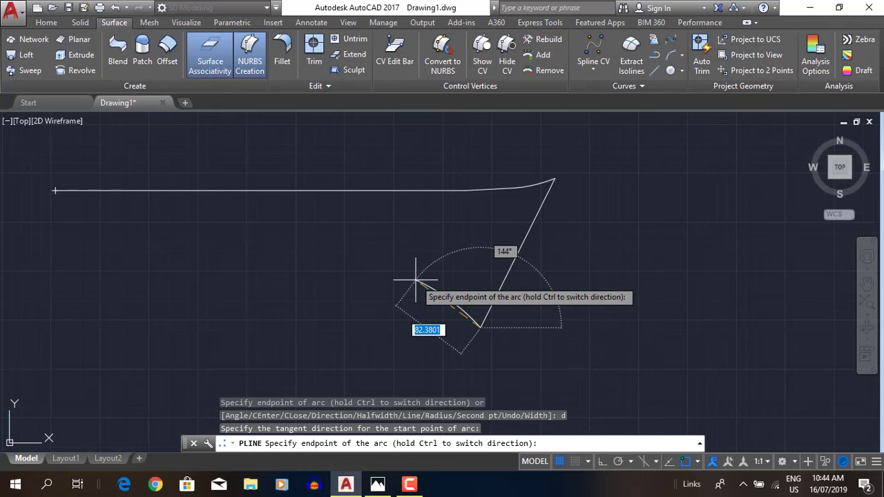
{"action": "type", "text": "54"}
{"action": "key", "text": "Return"}
Step: Compare the drawn outline against the reference plaza plan image
{"action": "key", "text": "alt+Tab"}
{"action": "key", "text": "alt+Tab"}
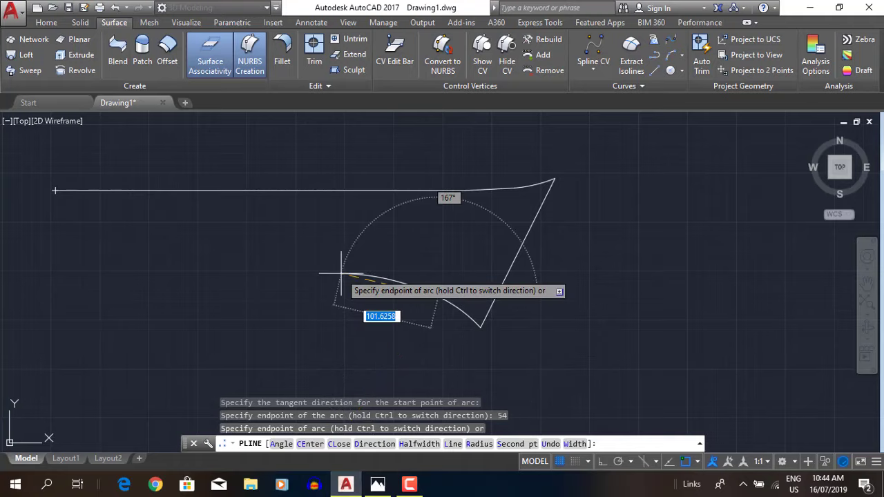
{"action": "key", "text": "alt+Tab"}
{"action": "left_click", "coordinate": [358, 487]}
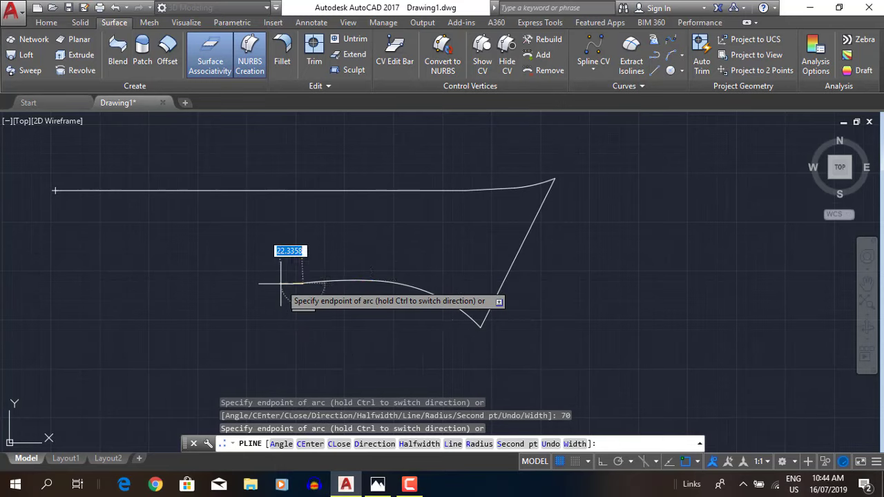
{"action": "key", "text": "alt+Tab"}
{"action": "key", "text": "alt+Tab"}
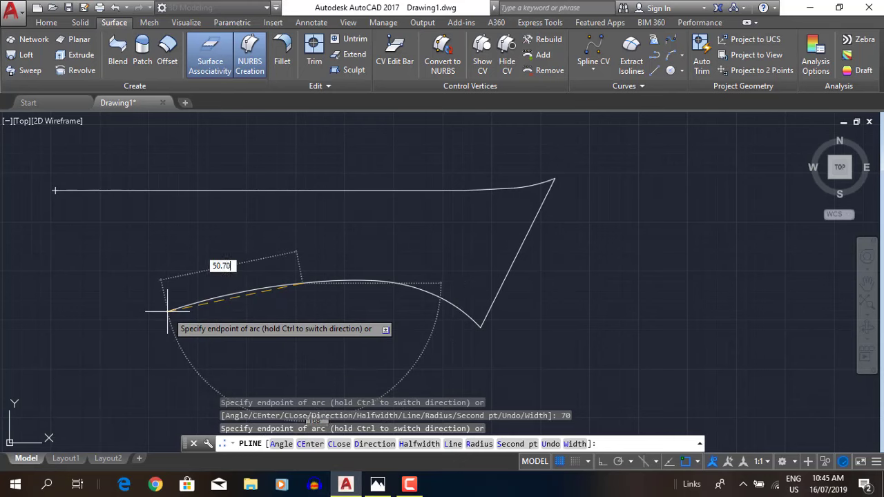
{"action": "key", "text": "alt+Tab"}
{"action": "left_click", "coordinate": [346, 487]}
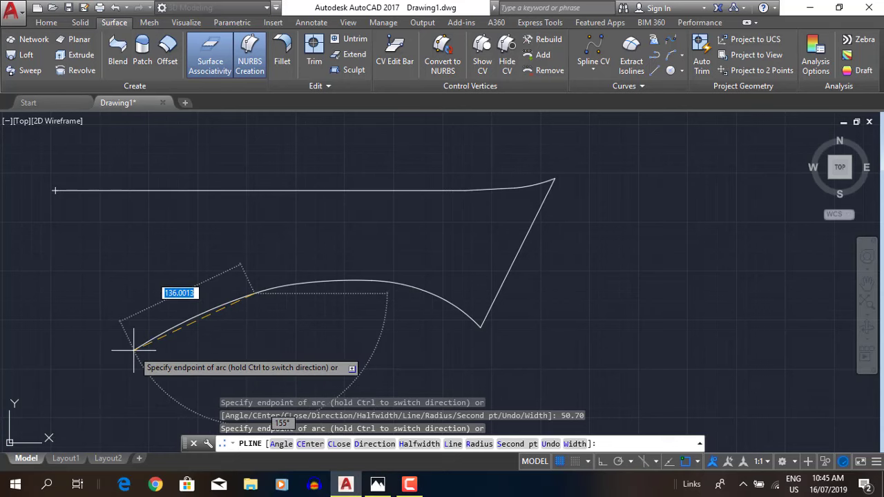
{"action": "key", "text": "alt+Tab"}
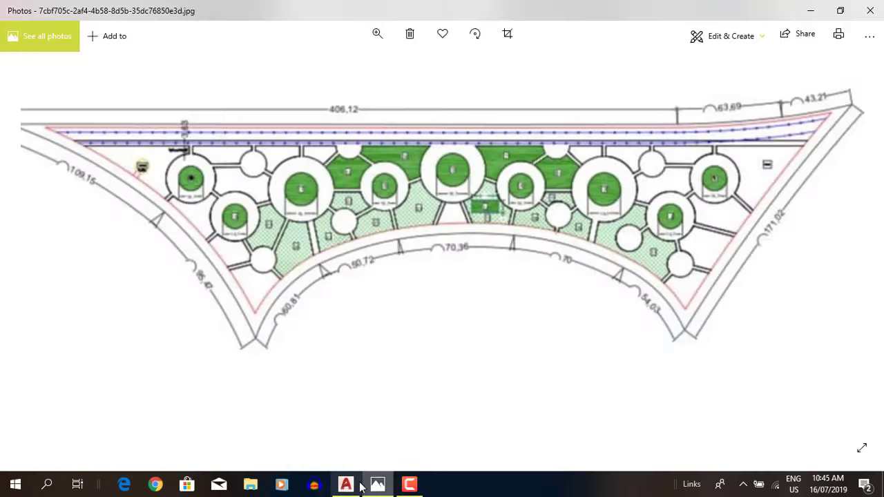
{"action": "left_click", "coordinate": [345, 486]}
Step: Try a directional arc from the open end, then undo and cancel it
{"action": "type", "text": "a"}
{"action": "key", "text": "Return"}
{"action": "type", "text": "d"}
{"action": "key", "text": "Return"}
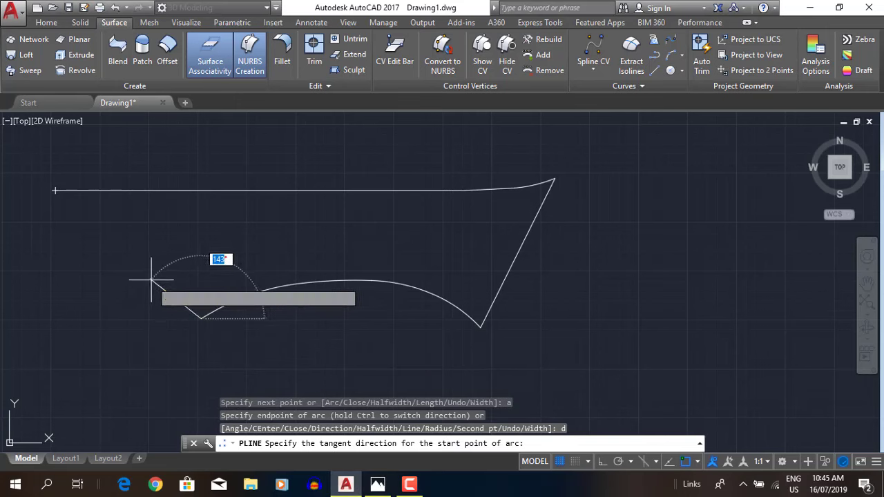
{"action": "left_click", "coordinate": [110, 252]}
{"action": "key", "text": "ctrl+z"}
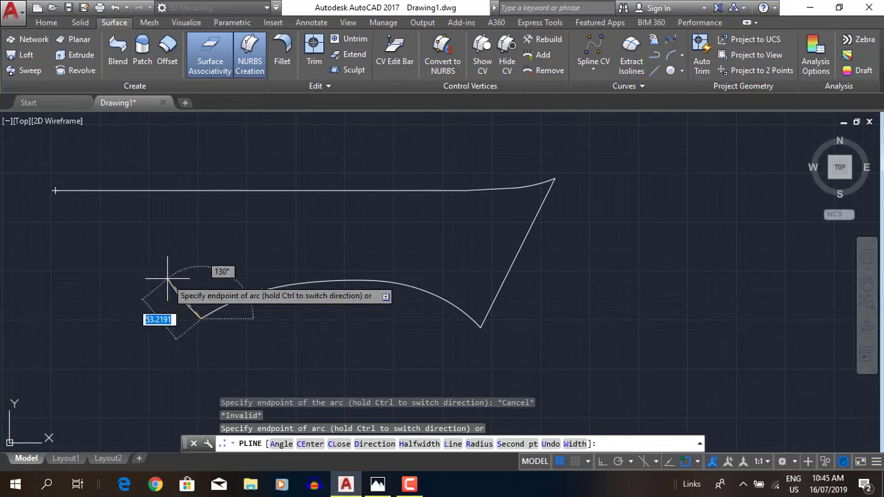
{"action": "key", "text": "Escape"}
{"action": "key", "text": "Escape"}
{"action": "key", "text": "Return"}
Step: Draw a directional arc from the arch's left end to the top edge's left end, then grab it for reshaping
{"action": "left_click", "coordinate": [200, 316]}
{"action": "type", "text": "a"}
{"action": "key", "text": "Return"}
{"action": "type", "text": "d"}
{"action": "key", "text": "Return"}
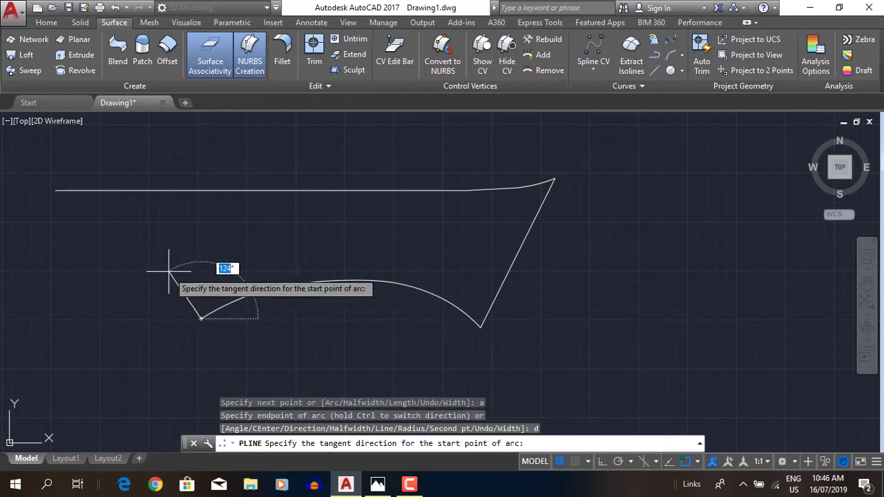
{"action": "left_click", "coordinate": [149, 249]}
{"action": "left_click", "coordinate": [55, 189]}
{"action": "key", "text": "Return"}
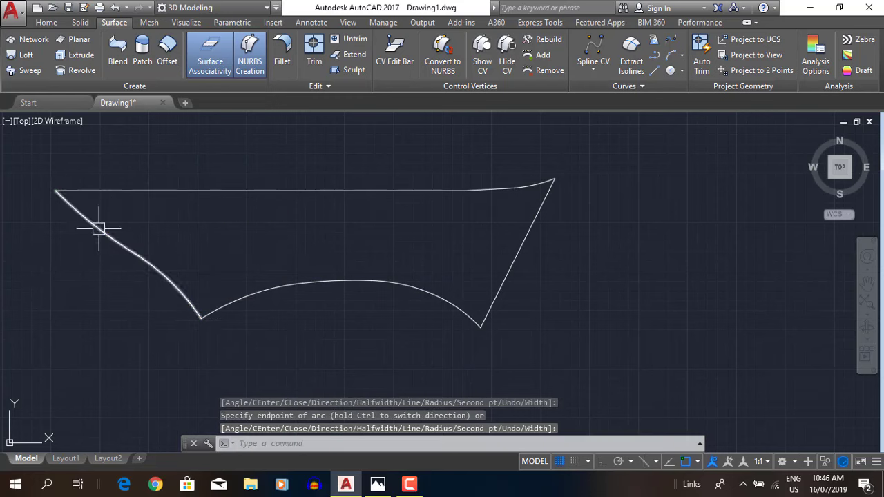
{"action": "left_click", "coordinate": [93, 223]}
{"action": "left_click", "coordinate": [100, 216]}
Step: Select the whole outline and move a bottom arch grip to a new position
{"action": "scroll", "coordinate": [104, 218], "scroll_direction": "up", "scroll_amount": 2}
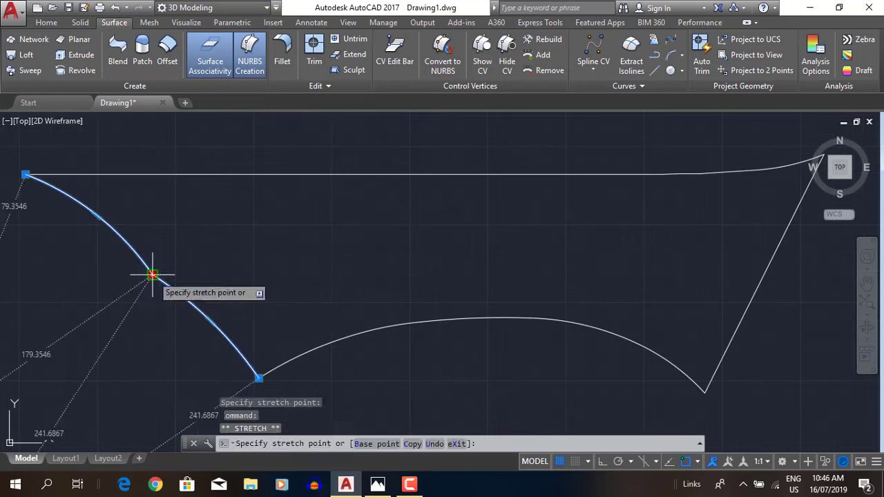
{"action": "scroll", "coordinate": [214, 331], "scroll_direction": "up", "scroll_amount": 1}
{"action": "scroll", "coordinate": [207, 316], "scroll_direction": "up", "scroll_amount": 1}
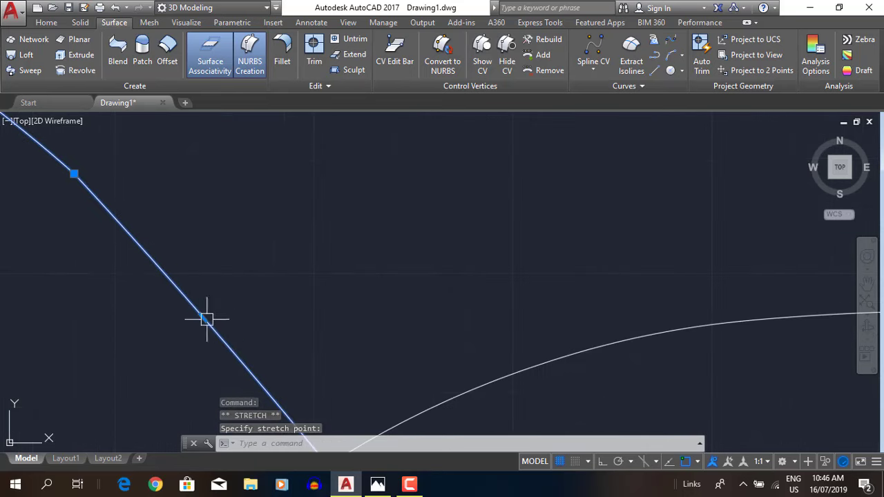
{"action": "scroll", "coordinate": [211, 310], "scroll_direction": "down", "scroll_amount": 2}
{"action": "scroll", "coordinate": [332, 366], "scroll_direction": "down", "scroll_amount": 2}
{"action": "key", "text": "Escape"}
{"action": "key", "text": "ctrl+a"}
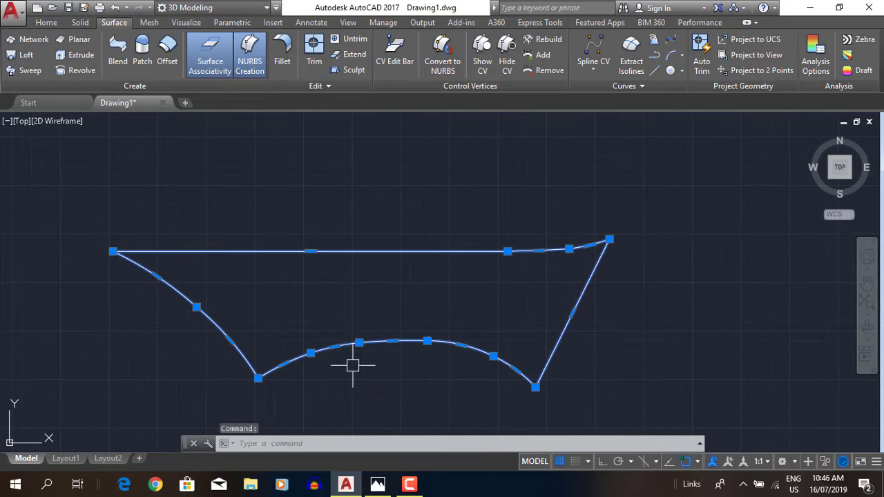
{"action": "left_click", "coordinate": [288, 363]}
{"action": "scroll", "coordinate": [266, 365], "scroll_direction": "up", "scroll_amount": 2}
{"action": "scroll", "coordinate": [393, 321], "scroll_direction": "up", "scroll_amount": 1}
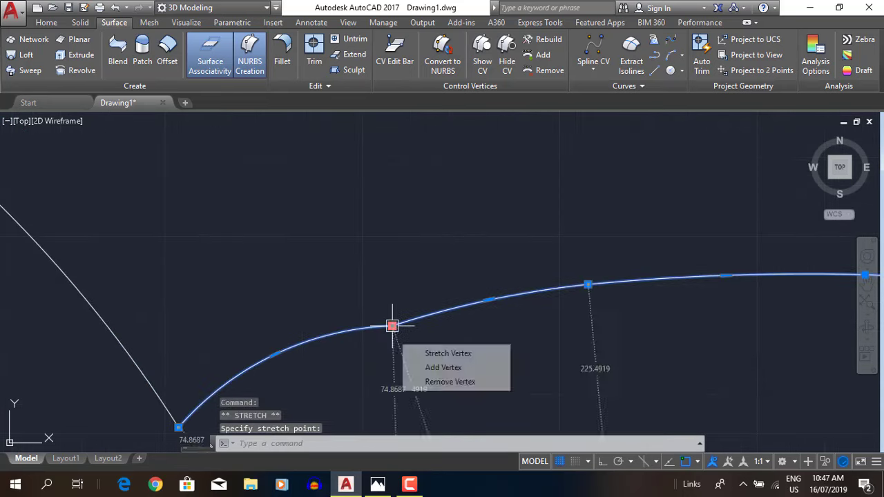
{"action": "scroll", "coordinate": [297, 320], "scroll_direction": "down", "scroll_amount": 1}
{"action": "scroll", "coordinate": [288, 318], "scroll_direction": "up", "scroll_amount": 1}
{"action": "left_click", "coordinate": [288, 318]}
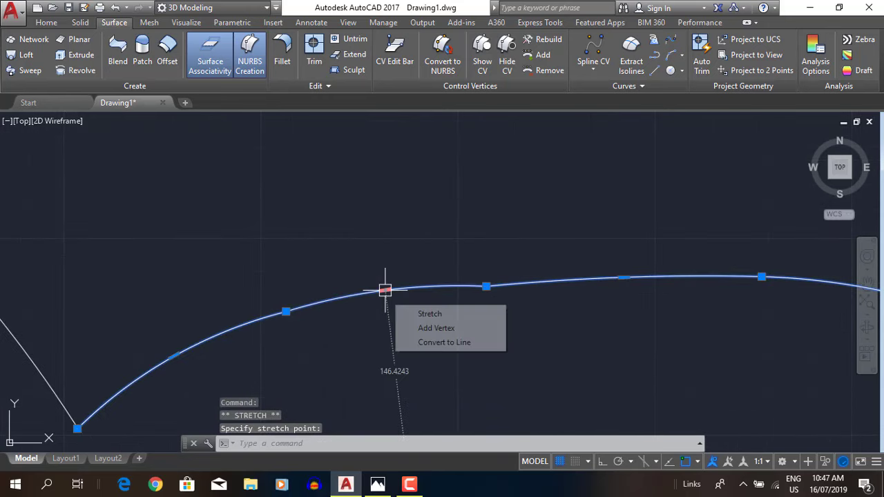
Step: Drag the arch's curve point further to flatten it, then clear the grips
{"action": "scroll", "coordinate": [488, 296], "scroll_direction": "up", "scroll_amount": 1}
{"action": "scroll", "coordinate": [488, 296], "scroll_direction": "down", "scroll_amount": 1}
{"action": "middle_click_drag", "start_coordinate": [592, 322], "coordinate": [729, 343]}
{"action": "scroll", "coordinate": [532, 292], "scroll_direction": "up", "scroll_amount": 3}
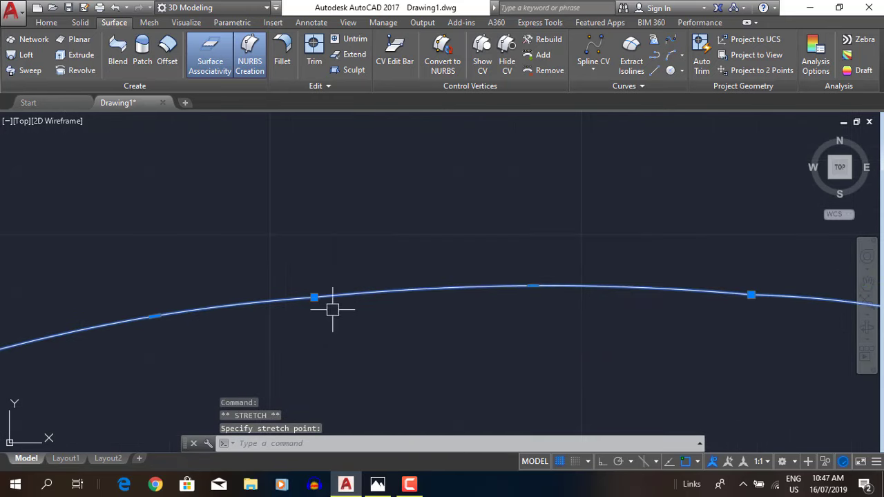
{"action": "scroll", "coordinate": [277, 286], "scroll_direction": "down", "scroll_amount": 2}
{"action": "scroll", "coordinate": [591, 348], "scroll_direction": "up", "scroll_amount": 2}
{"action": "scroll", "coordinate": [593, 324], "scroll_direction": "up", "scroll_amount": 1}
{"action": "scroll", "coordinate": [597, 341], "scroll_direction": "down", "scroll_amount": 3}
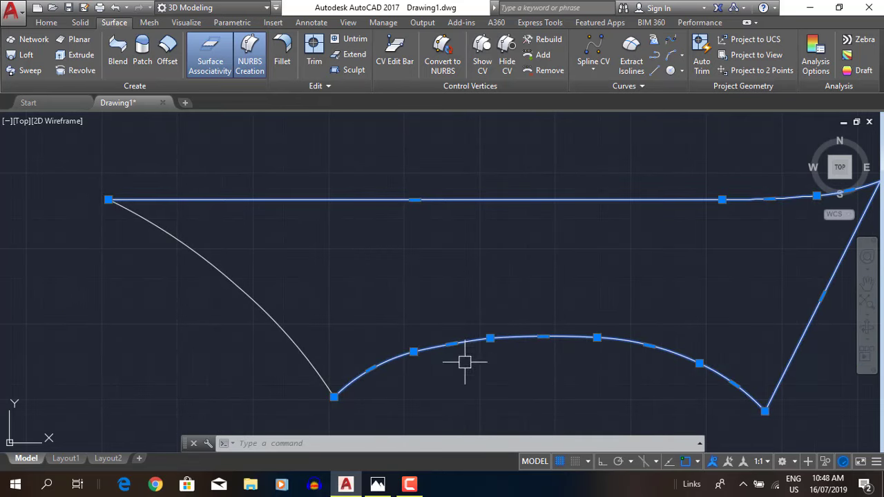
{"action": "key", "text": "Escape"}
{"action": "scroll", "coordinate": [439, 401], "scroll_direction": "down", "scroll_amount": 2}
{"action": "scroll", "coordinate": [419, 373], "scroll_direction": "up", "scroll_amount": 4}
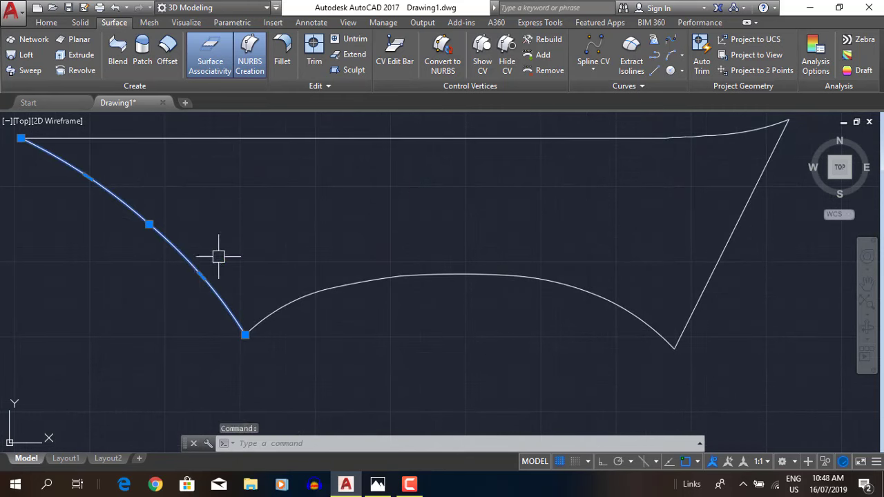
Step: Break the outline's curve at a point using Break at Point
{"action": "type", "text": "ro"}
{"action": "key", "text": "Return"}
{"action": "key", "text": "Escape"}
{"action": "left_click", "coordinate": [46, 22]}
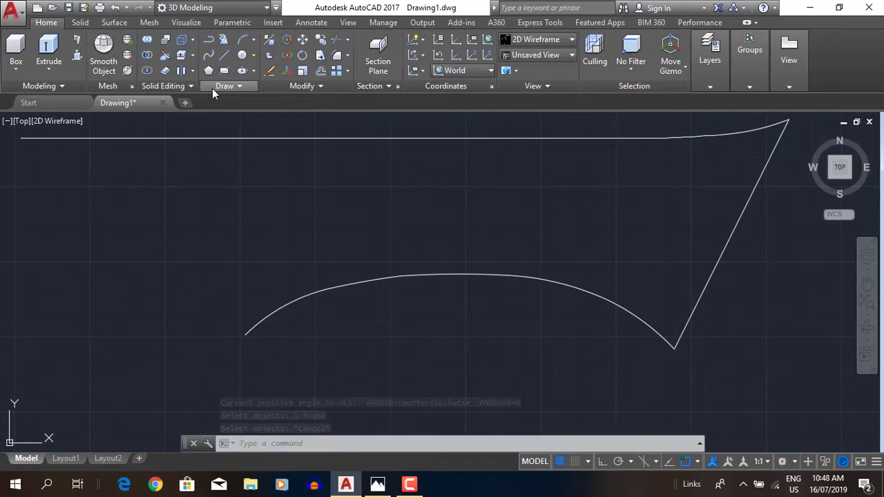
{"action": "left_click", "coordinate": [297, 85]}
{"action": "left_click", "coordinate": [306, 115]}
{"action": "left_click", "coordinate": [694, 310]}
Step: Rotate the arch and diagonal to a new angle
{"action": "type", "text": "ro"}
{"action": "key", "text": "Return"}
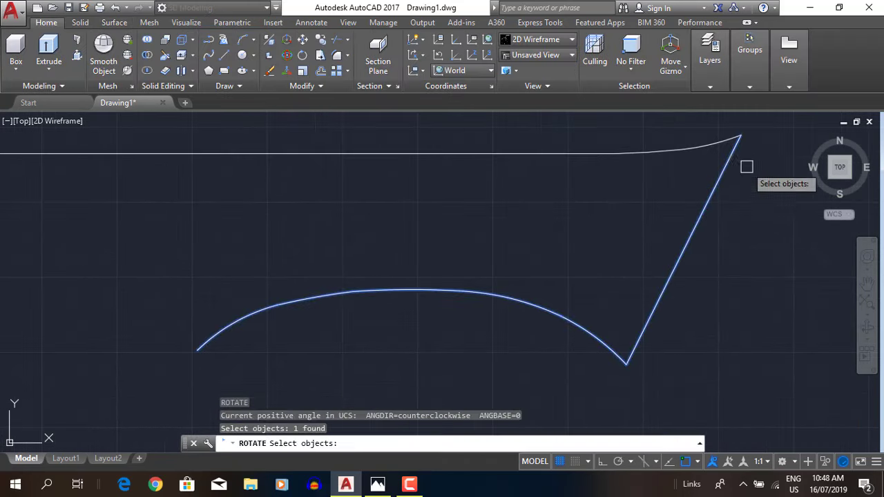
{"action": "key", "text": "Return"}
{"action": "left_click", "coordinate": [603, 204]}
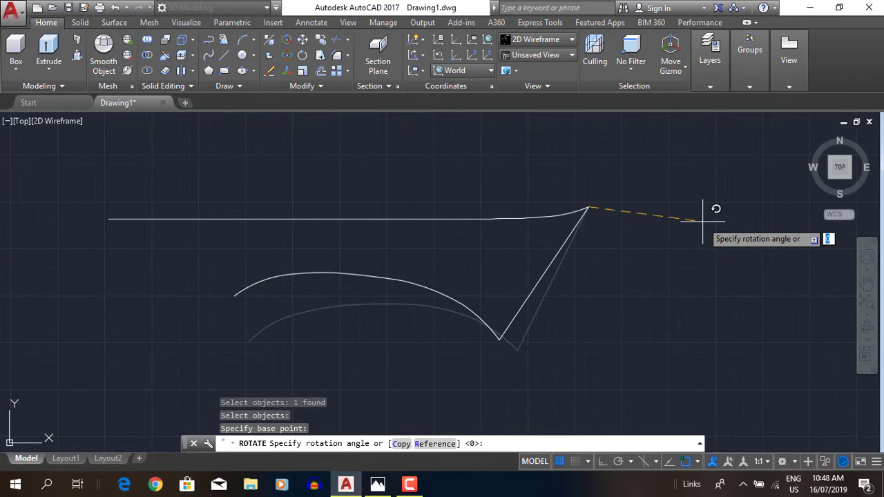
{"action": "left_click", "coordinate": [703, 224]}
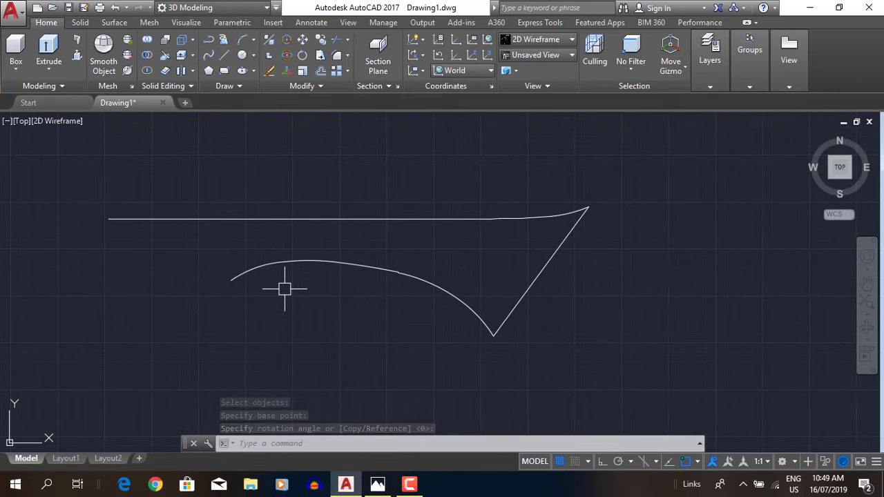
Step: Break the curve at the cusp and rotate the arch alone
{"action": "left_click", "coordinate": [302, 86]}
{"action": "left_click", "coordinate": [306, 115]}
{"action": "left_click", "coordinate": [493, 337]}
{"action": "type", "text": "ro"}
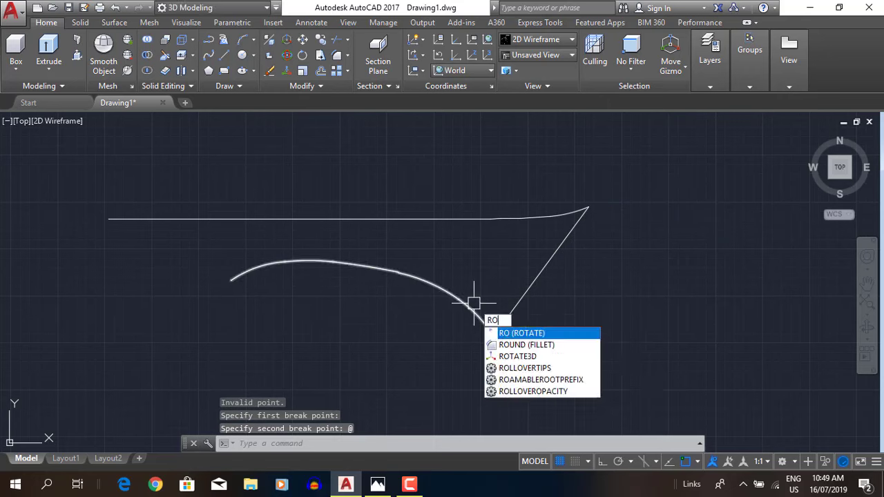
{"action": "key", "text": "Return"}
{"action": "left_click", "coordinate": [493, 337]}
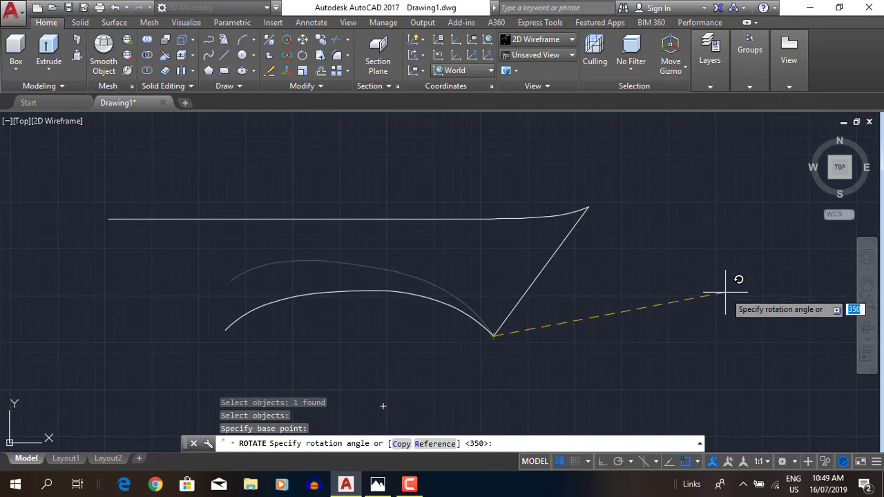
{"action": "left_click", "coordinate": [725, 293]}
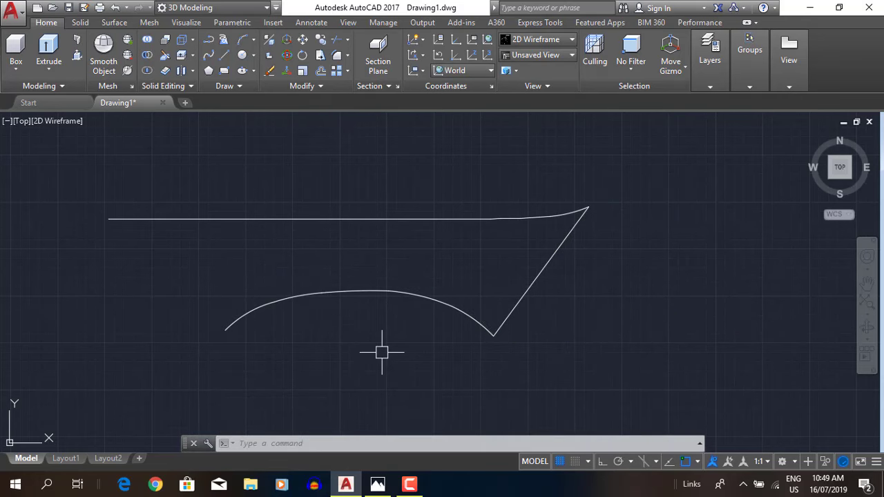
Step: Rotate the arch and diagonal together about the top corner, abandoning a further arch-only rotation
{"action": "key", "text": "Return"}
{"action": "left_click", "coordinate": [588, 357]}
{"action": "left_click", "coordinate": [442, 283]}
{"action": "key", "text": "Return"}
{"action": "left_click", "coordinate": [588, 207]}
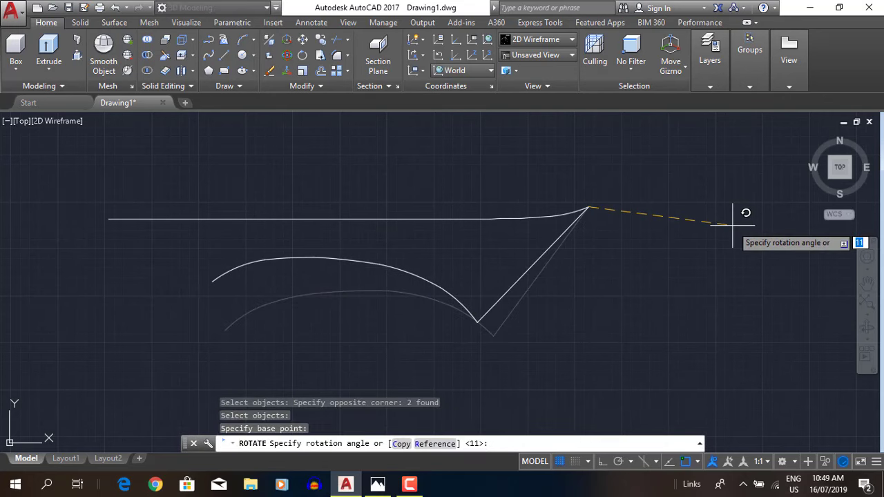
{"action": "left_click", "coordinate": [733, 224]}
{"action": "key", "text": "Return"}
{"action": "left_click", "coordinate": [456, 302]}
{"action": "key", "text": "Return"}
{"action": "left_click", "coordinate": [478, 321]}
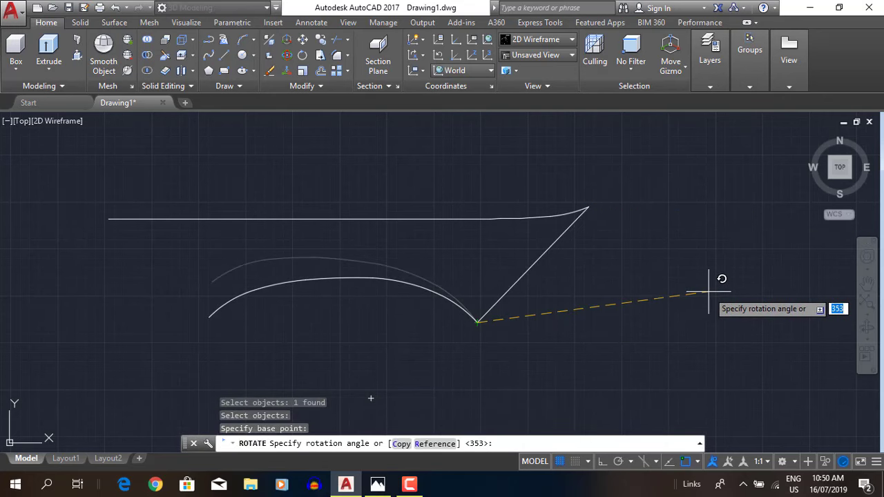
{"action": "key", "text": "Escape"}
{"action": "middle_click_drag", "start_coordinate": [322, 351], "coordinate": [447, 353]}
Step: Start a new PLINE arc with a set direction from the arch's left end, checking the reference
{"action": "type", "text": "pl"}
{"action": "left_click", "coordinate": [335, 319]}
{"action": "middle_click_drag", "start_coordinate": [311, 297], "coordinate": [336, 355]}
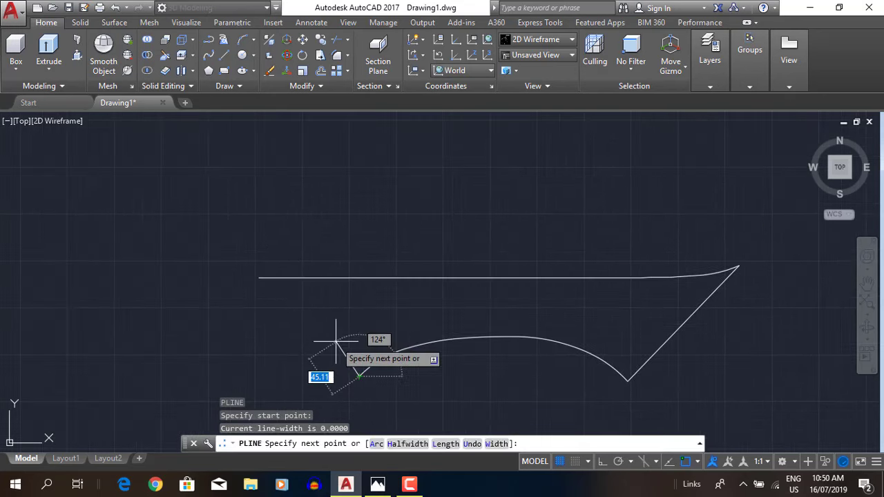
{"action": "type", "text": "a d"}
{"action": "left_click", "coordinate": [340, 337]}
{"action": "left_click", "coordinate": [364, 481]}
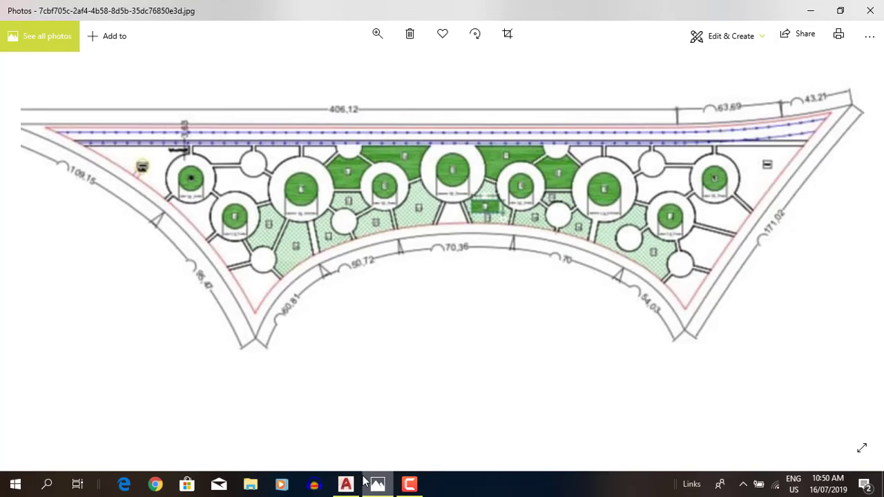
{"action": "left_click", "coordinate": [361, 482]}
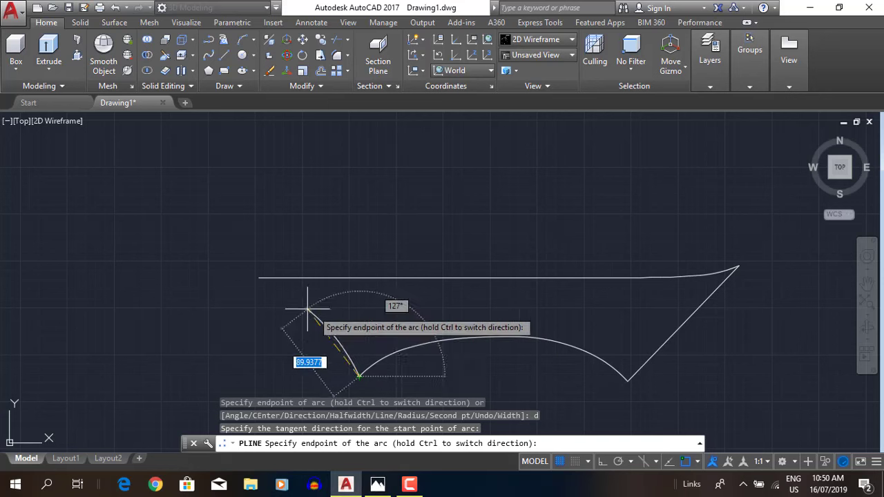
Step: Finish the curved left side and move its bottom vertex onto the arch's end
{"action": "scroll", "coordinate": [259, 279], "scroll_direction": "down", "scroll_amount": 2}
{"action": "right_click", "coordinate": [483, 304]}
{"action": "left_click", "coordinate": [493, 27]}
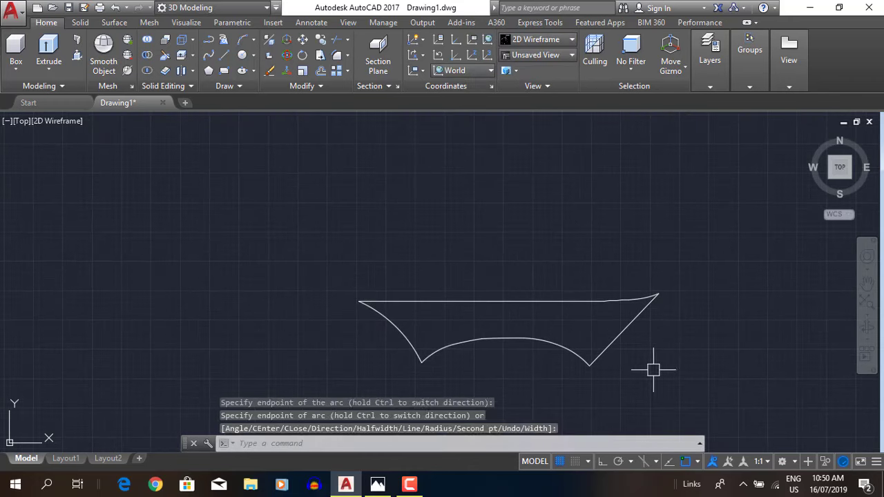
{"action": "scroll", "coordinate": [340, 361], "scroll_direction": "up", "scroll_amount": 5}
{"action": "left_click", "coordinate": [339, 362]}
{"action": "left_click", "coordinate": [339, 361]}
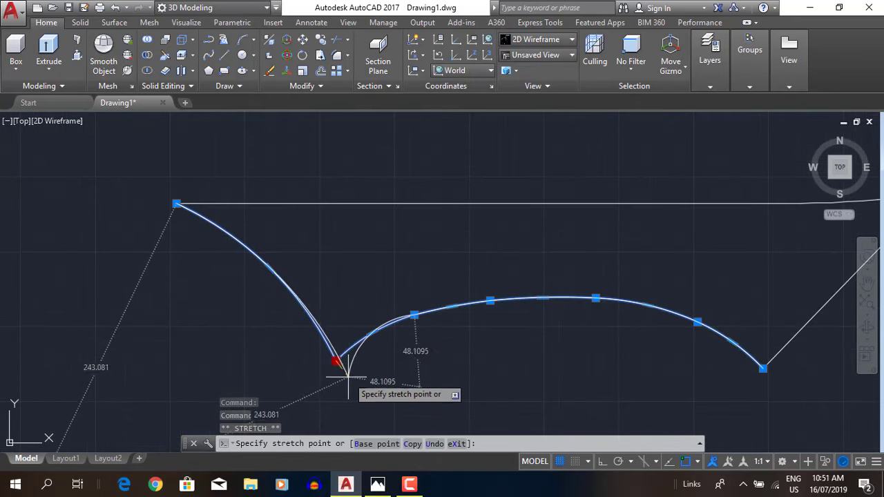
{"action": "left_click", "coordinate": [351, 371]}
Step: Stretch the arch's middle points outward to round the bottom curve
{"action": "left_click", "coordinate": [370, 331]}
{"action": "scroll", "coordinate": [373, 333], "scroll_direction": "up", "scroll_amount": 4}
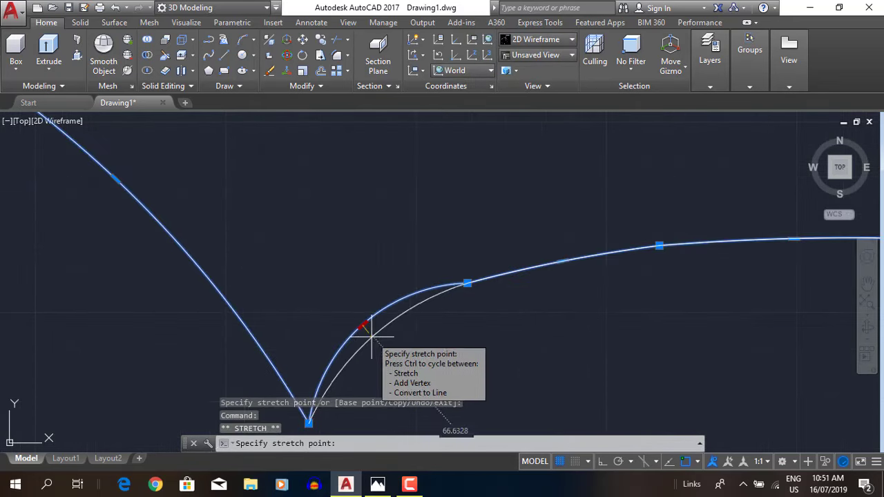
{"action": "scroll", "coordinate": [564, 258], "scroll_direction": "up", "scroll_amount": 3}
{"action": "left_click", "coordinate": [572, 272]}
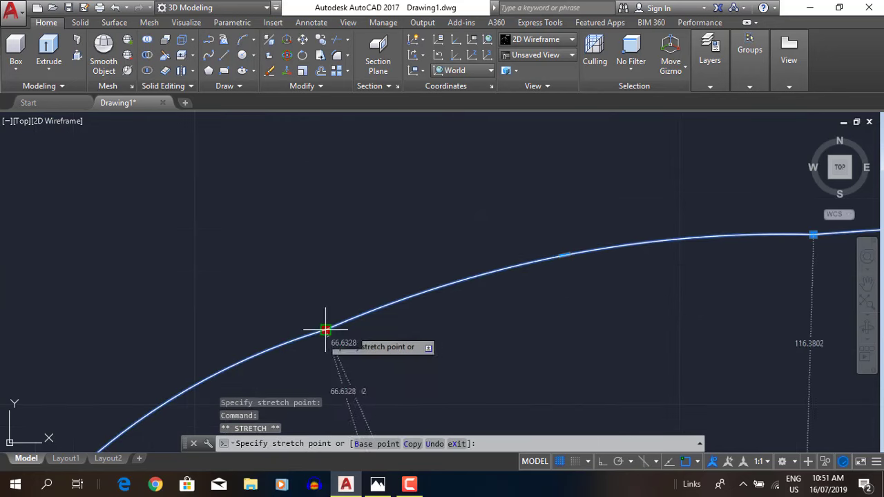
{"action": "scroll", "coordinate": [686, 326], "scroll_direction": "down", "scroll_amount": 3}
{"action": "left_click", "coordinate": [502, 310]}
{"action": "left_click", "coordinate": [547, 340]}
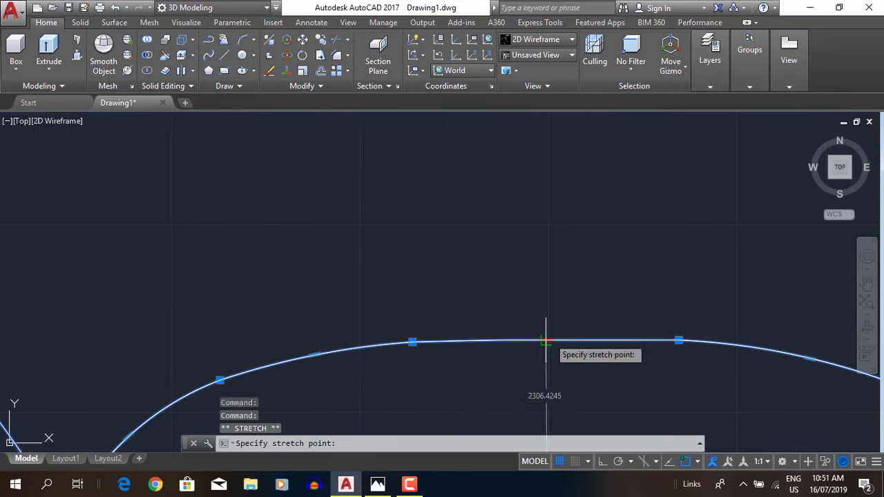
{"action": "left_click", "coordinate": [605, 366]}
Step: Adjust the arch's remaining vertices, lowering its right part for a smoother curve
{"action": "scroll", "coordinate": [592, 263], "scroll_direction": "up", "scroll_amount": 3}
{"action": "left_click", "coordinate": [539, 269]}
{"action": "key", "text": "Escape"}
{"action": "left_click", "coordinate": [574, 272]}
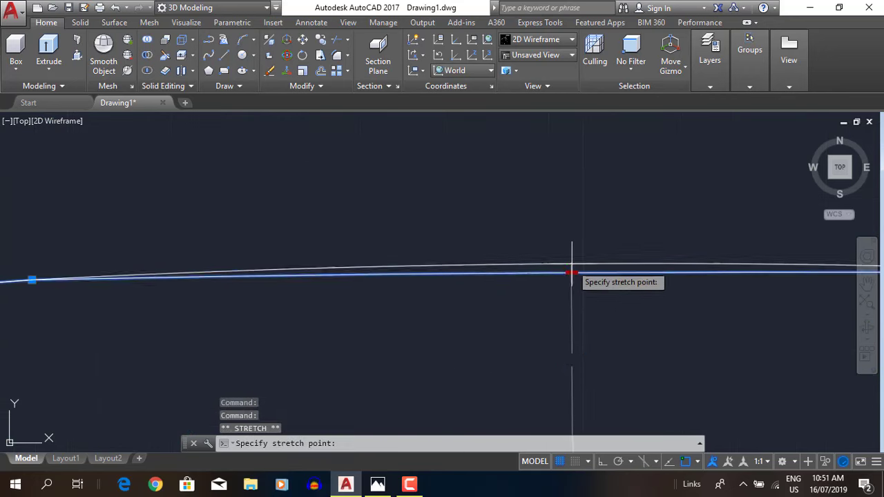
{"action": "key", "text": "Escape"}
{"action": "scroll", "coordinate": [652, 332], "scroll_direction": "down", "scroll_amount": 3}
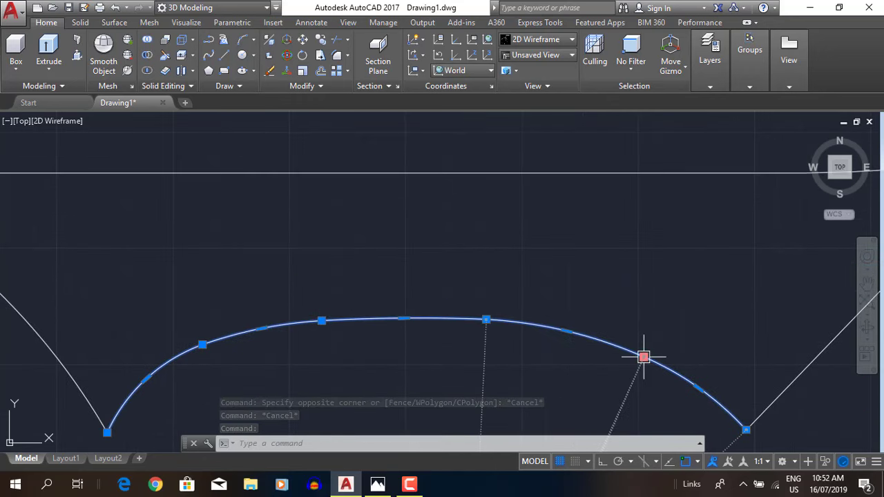
{"action": "left_click", "coordinate": [643, 357]}
{"action": "left_click", "coordinate": [658, 348]}
{"action": "left_click", "coordinate": [486, 319]}
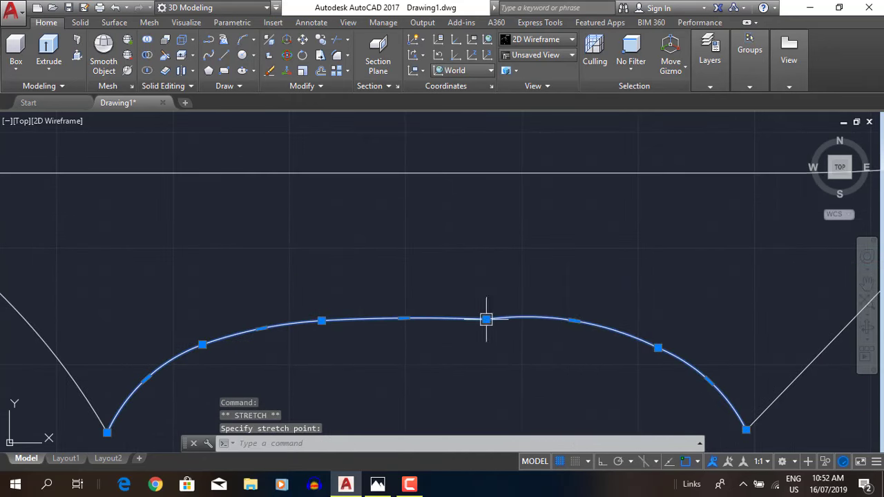
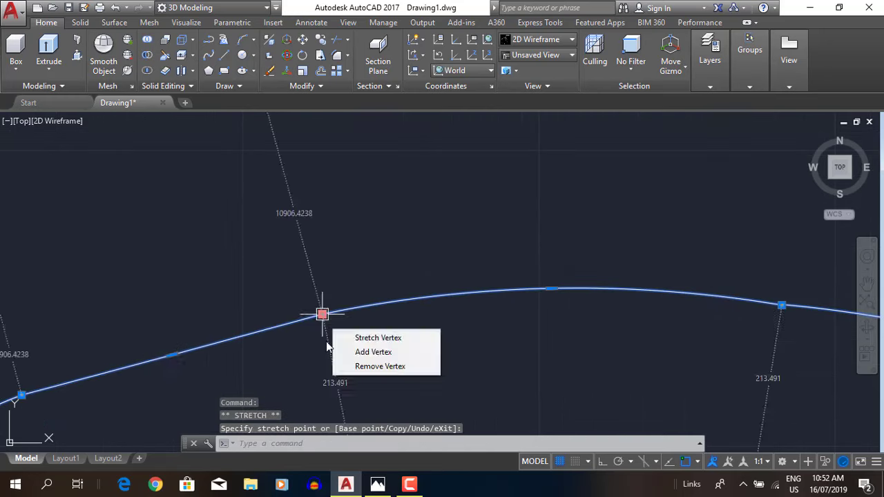
Step: Cancel the pending vertex and arc grip edits on the boundary, leaving its shape unchanged
{"action": "key", "text": "Escape"}
{"action": "scroll", "coordinate": [302, 339], "scroll_direction": "down", "scroll_amount": 3}
{"action": "scroll", "coordinate": [302, 339], "scroll_direction": "up", "scroll_amount": 3}
{"action": "left_click", "coordinate": [306, 351]}
{"action": "key", "text": "Escape"}
{"action": "scroll", "coordinate": [377, 385], "scroll_direction": "down", "scroll_amount": 3}
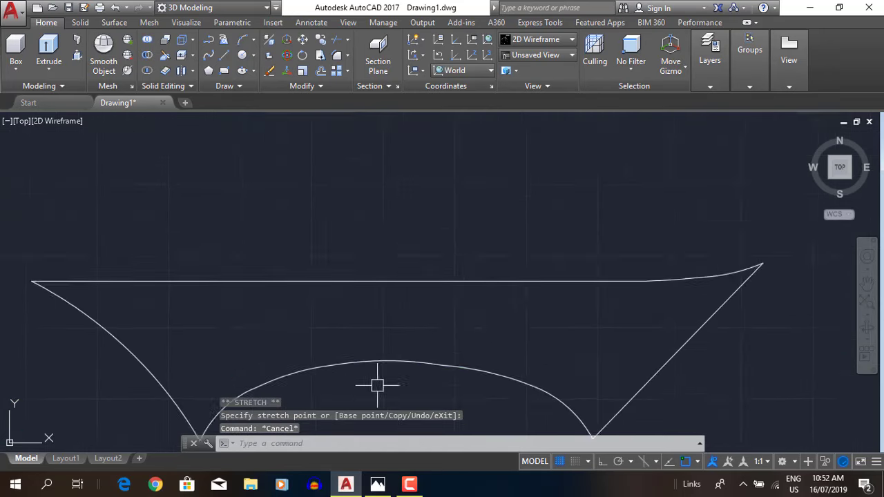
{"action": "scroll", "coordinate": [435, 281], "scroll_direction": "up", "scroll_amount": 3}
{"action": "left_click", "coordinate": [434, 280]}
{"action": "left_click", "coordinate": [435, 281]}
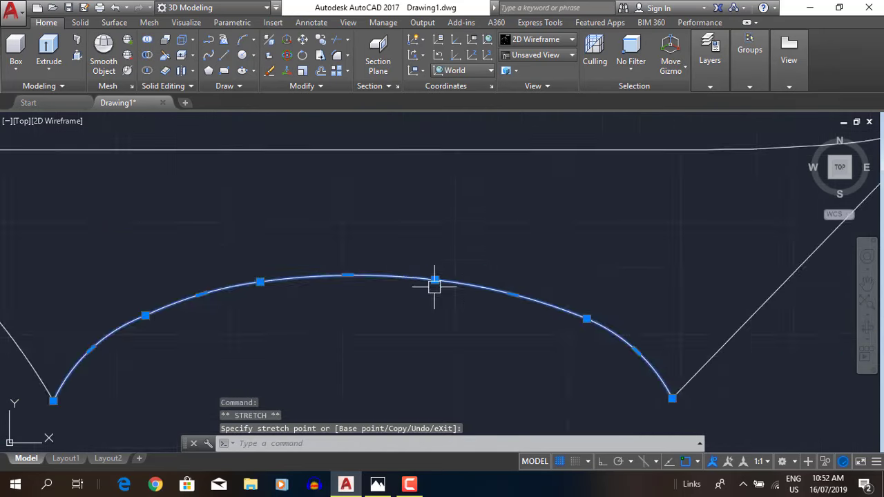
{"action": "key", "text": "Escape"}
{"action": "scroll", "coordinate": [461, 327], "scroll_direction": "down", "scroll_amount": 2}
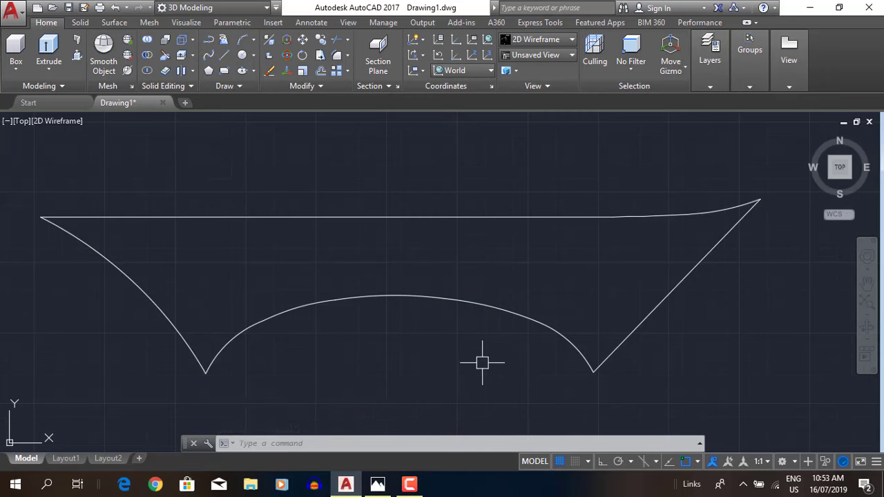
Step: Compare the drawing with the site-plan and park render reference images
{"action": "left_click", "coordinate": [391, 489]}
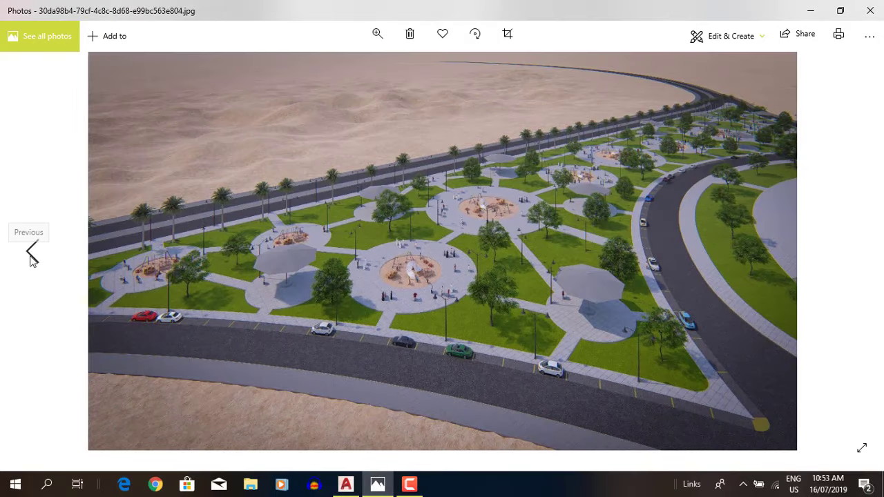
{"action": "left_click", "coordinate": [31, 257]}
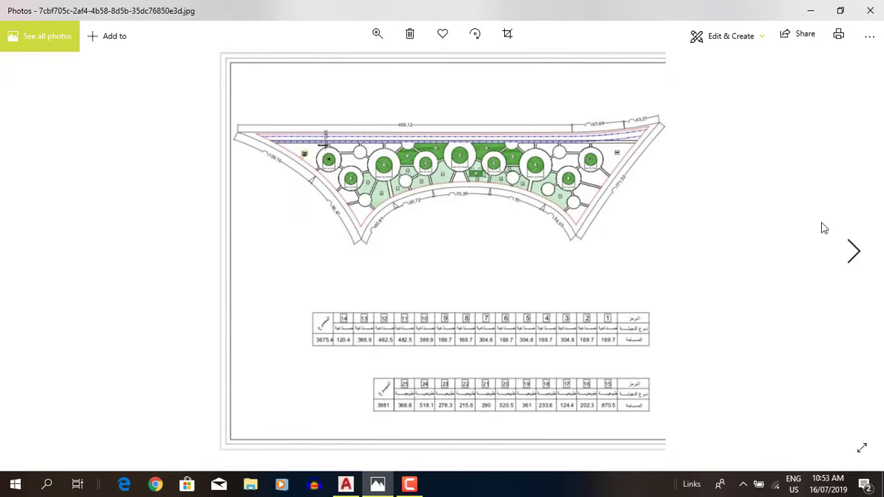
{"action": "left_click", "coordinate": [854, 256]}
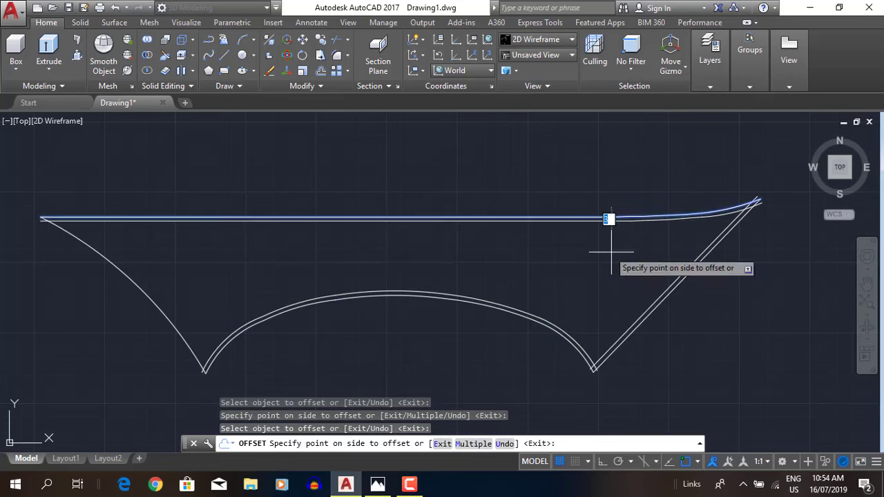
Step: Offset the top boundary edge inward to finish the doubled outline, then view the 3D park render
{"action": "left_click", "coordinate": [610, 252]}
{"action": "key", "text": "Escape"}
{"action": "left_click", "coordinate": [378, 485]}
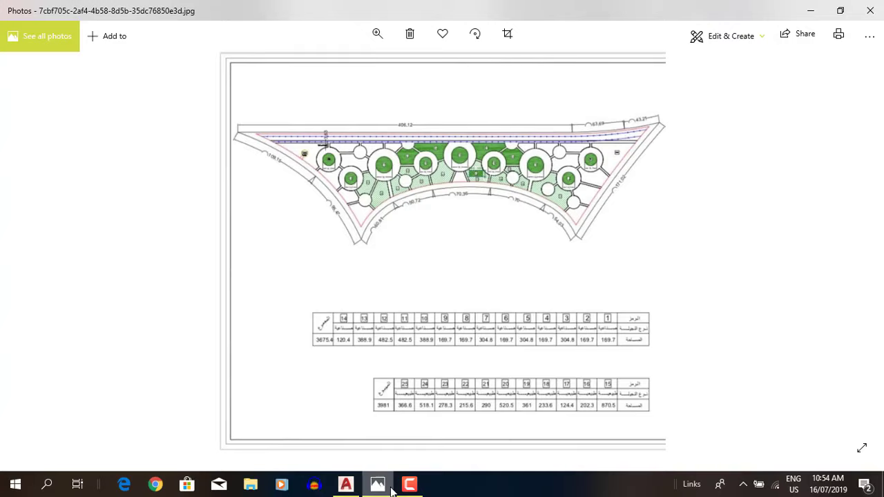
{"action": "left_click", "coordinate": [848, 256]}
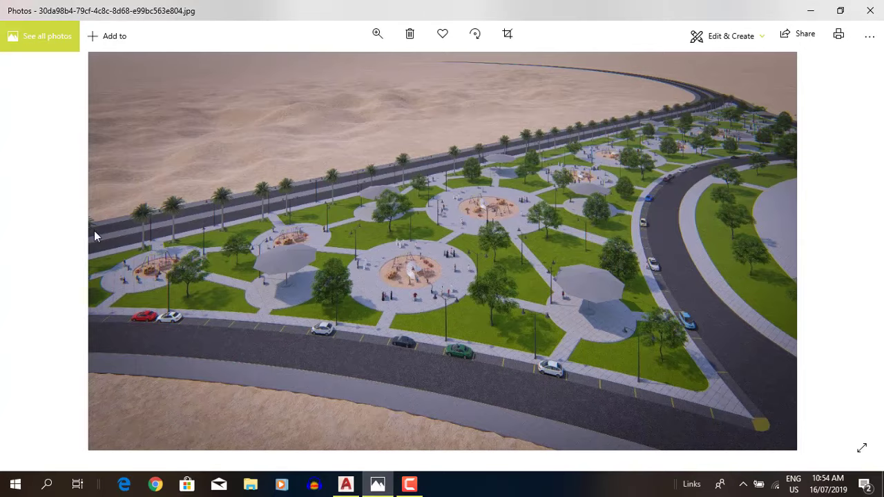
Step: Check the site plan, then draw a circle inside the boundary's left corner
{"action": "left_click", "coordinate": [36, 256]}
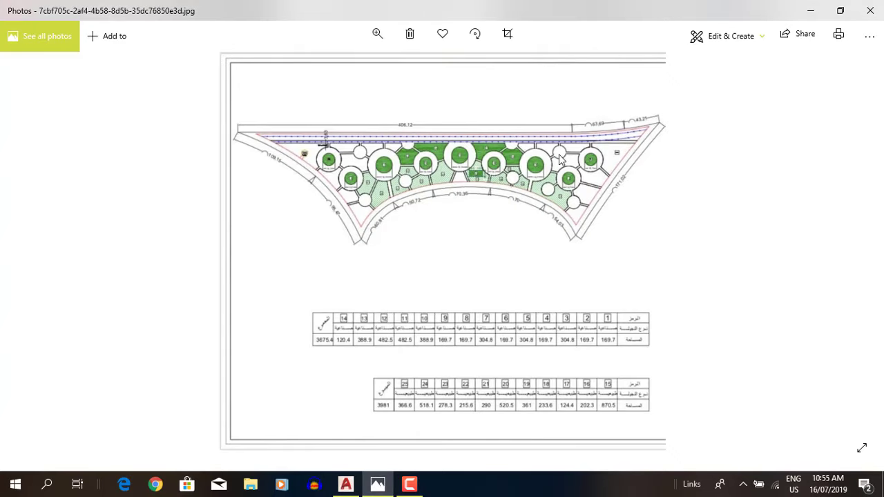
{"action": "scroll", "coordinate": [312, 198], "scroll_direction": "up", "scroll_amount": 2}
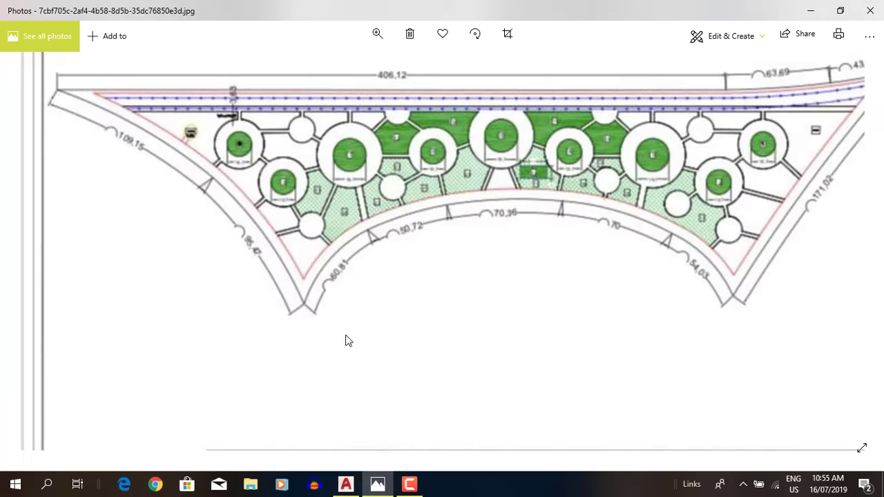
{"action": "left_click", "coordinate": [345, 484]}
{"action": "type", "text": "c"}
{"action": "key", "text": "Return"}
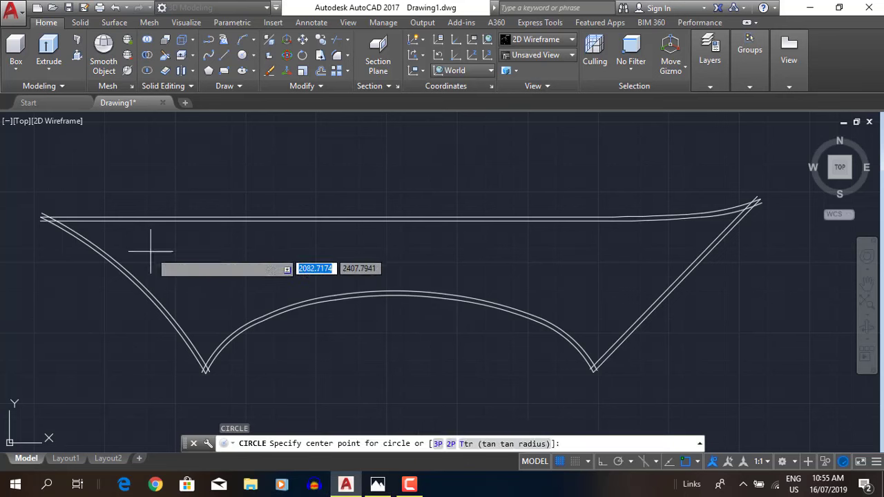
{"action": "left_click", "coordinate": [151, 248]}
{"action": "key", "text": "Escape"}
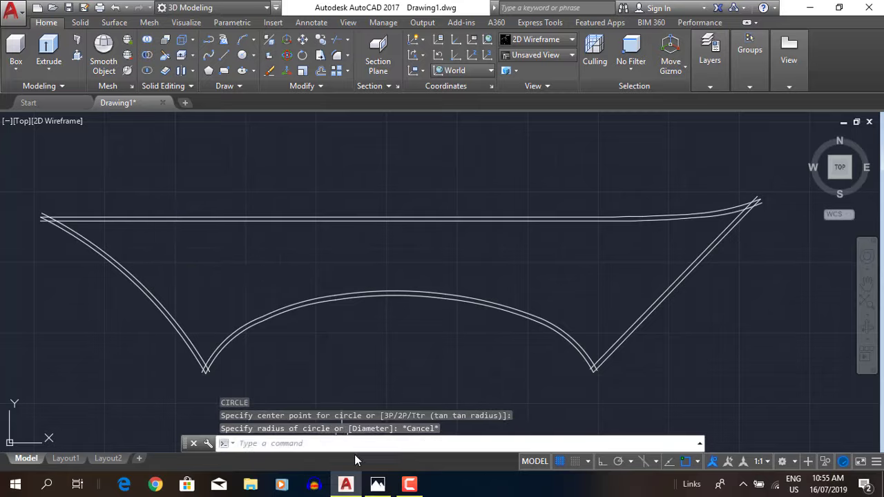
{"action": "left_click", "coordinate": [348, 485]}
{"action": "left_click", "coordinate": [347, 484]}
{"action": "key", "text": "Return"}
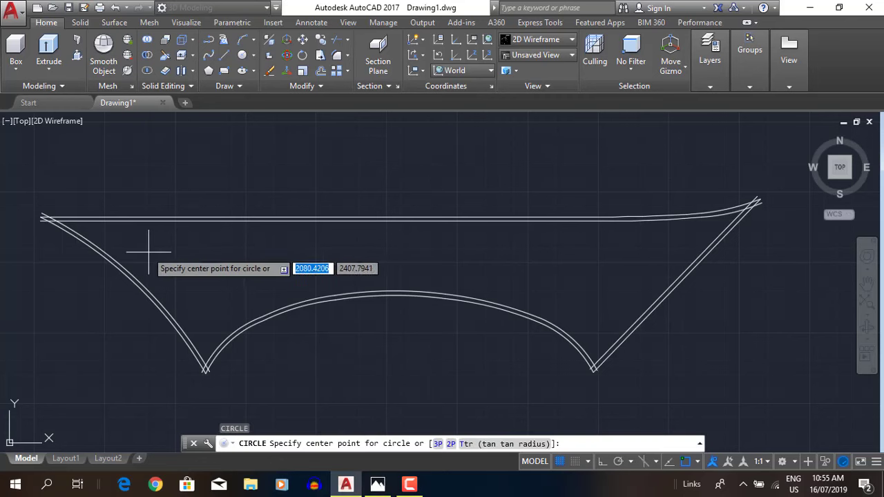
{"action": "left_click", "coordinate": [148, 248]}
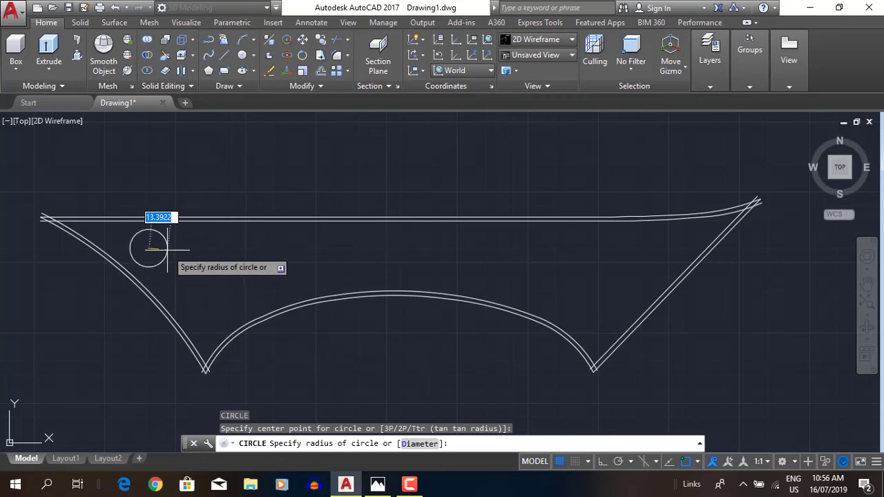
{"action": "left_click", "coordinate": [170, 251]}
Step: Move the new circle to its final spot near the left corner
{"action": "key", "text": "m"}
{"action": "key", "text": "Return"}
{"action": "left_click", "coordinate": [207, 271]}
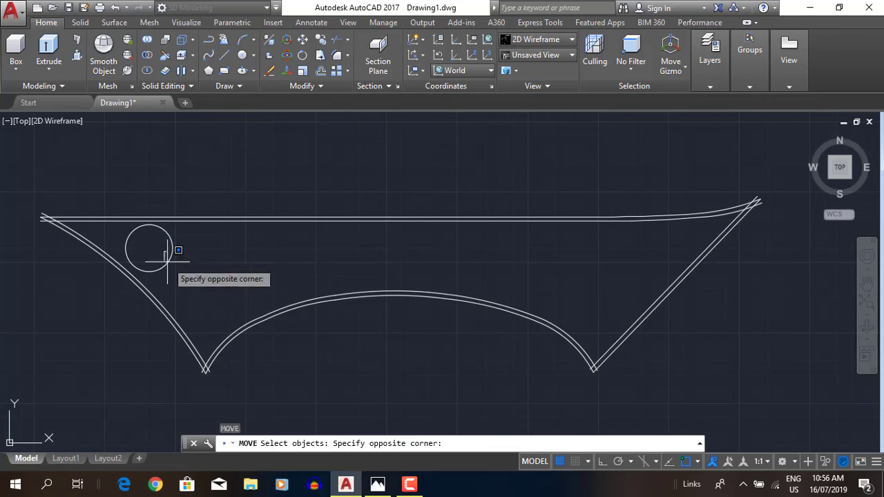
{"action": "left_click", "coordinate": [166, 246]}
{"action": "key", "text": "Return"}
{"action": "left_click", "coordinate": [148, 247]}
{"action": "key", "text": "Escape"}
{"action": "scroll", "coordinate": [290, 290], "scroll_direction": "down", "scroll_amount": 4}
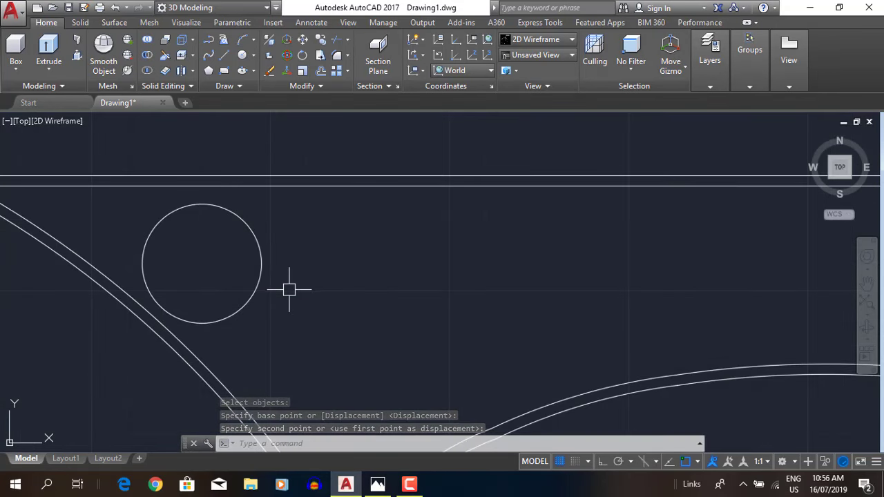
{"action": "key", "text": "Return"}
{"action": "left_click", "coordinate": [170, 263]}
{"action": "key", "text": "Return"}
{"action": "scroll", "coordinate": [136, 234], "scroll_direction": "up", "scroll_amount": 1}
{"action": "left_click", "coordinate": [136, 235]}
{"action": "left_click", "coordinate": [143, 245]}
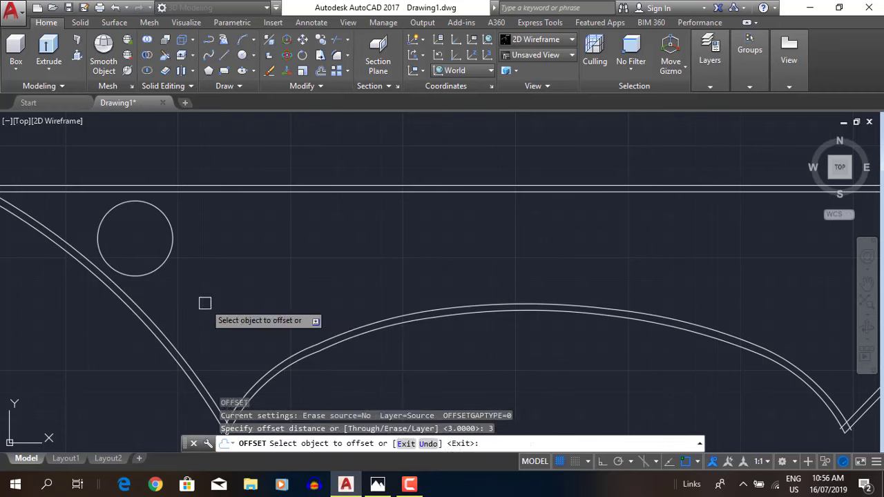
Step: Offset the circle 3.4 inward to form a concentric inner ring, then view the site plan
{"action": "type", "text": "3.4"}
{"action": "key", "text": "Return"}
{"action": "left_click", "coordinate": [162, 265]}
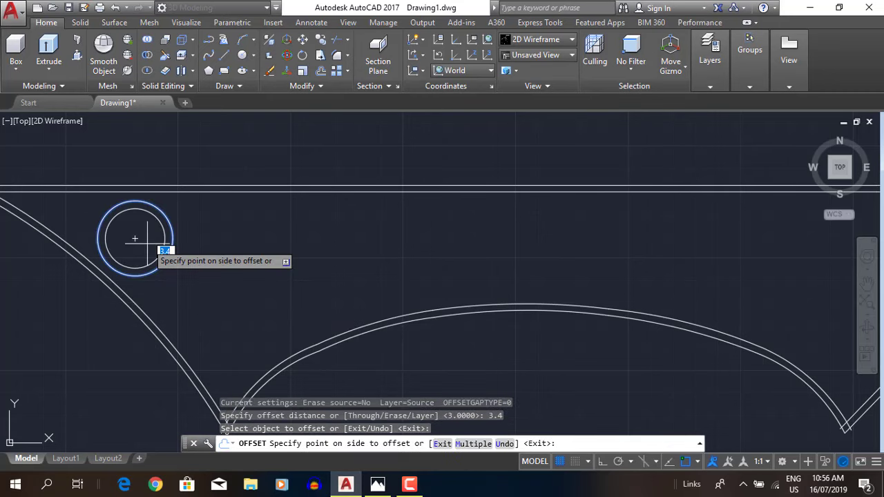
{"action": "left_click", "coordinate": [132, 237]}
{"action": "key", "text": "Escape"}
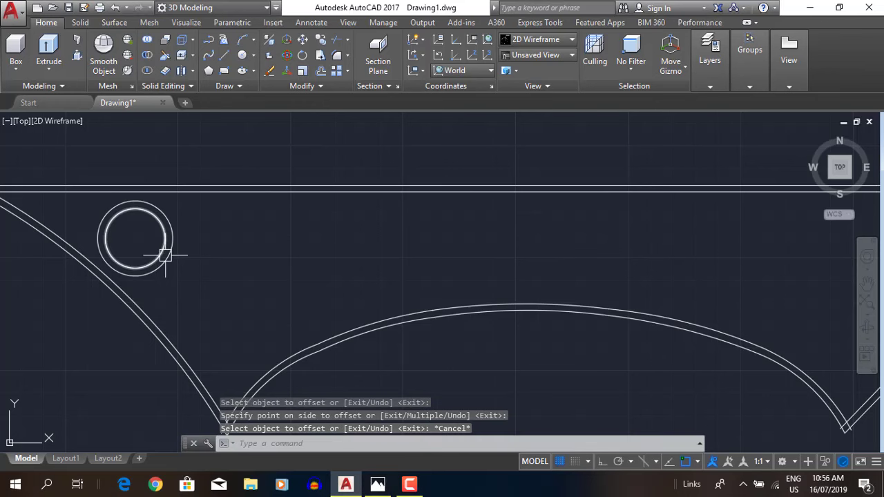
{"action": "left_click", "coordinate": [378, 485]}
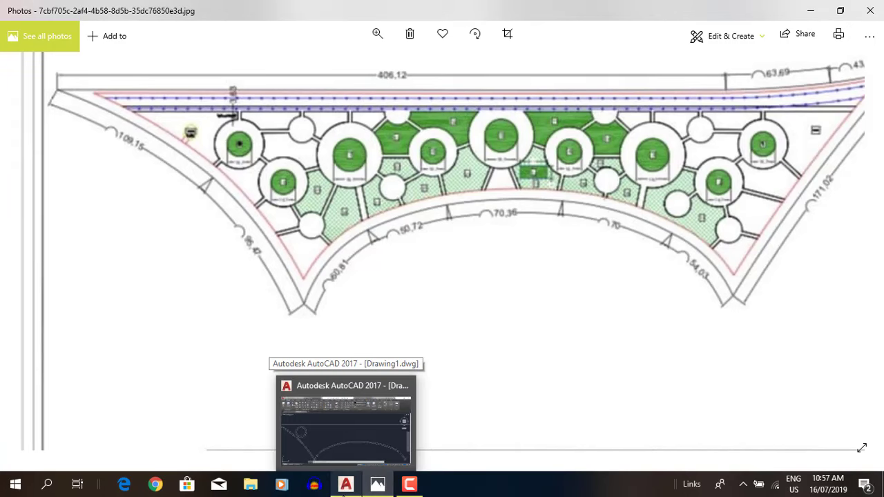
Step: Set an offset distance of 5 and compare the site-plan and park render reference images
{"action": "left_click", "coordinate": [345, 484]}
{"action": "key", "text": "Return"}
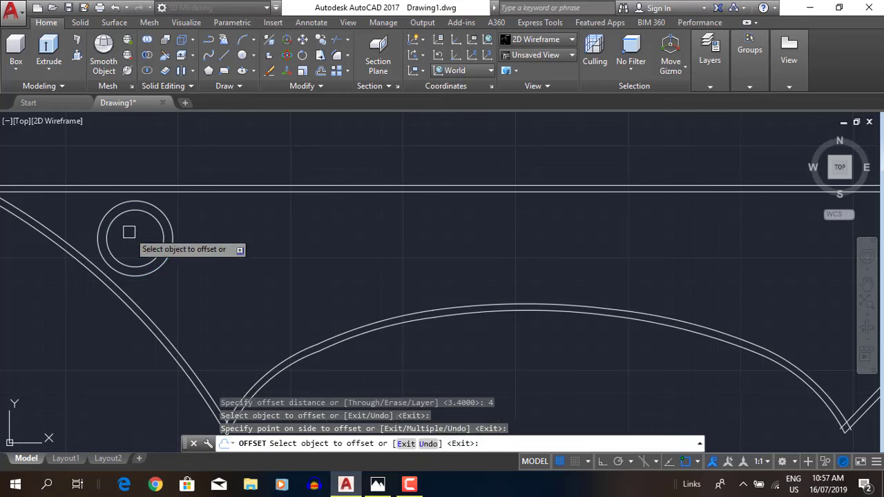
{"action": "left_click", "coordinate": [377, 484]}
{"action": "left_click", "coordinate": [345, 484]}
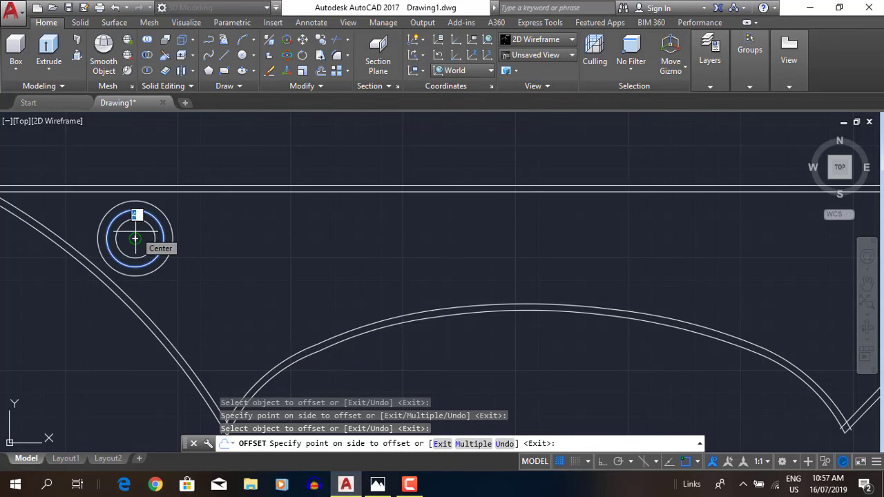
{"action": "key", "text": "Escape"}
{"action": "key", "text": "Return"}
{"action": "type", "text": "5"}
{"action": "key", "text": "Return"}
{"action": "left_click", "coordinate": [378, 484]}
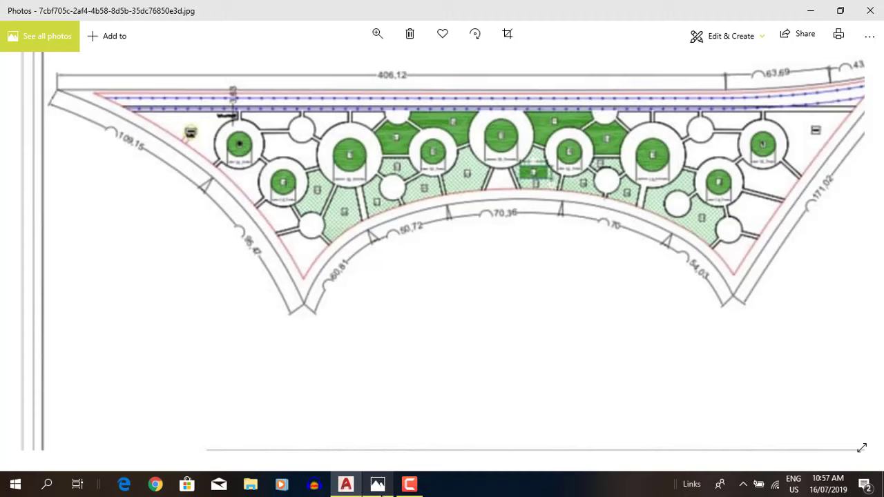
{"action": "left_click", "coordinate": [850, 257]}
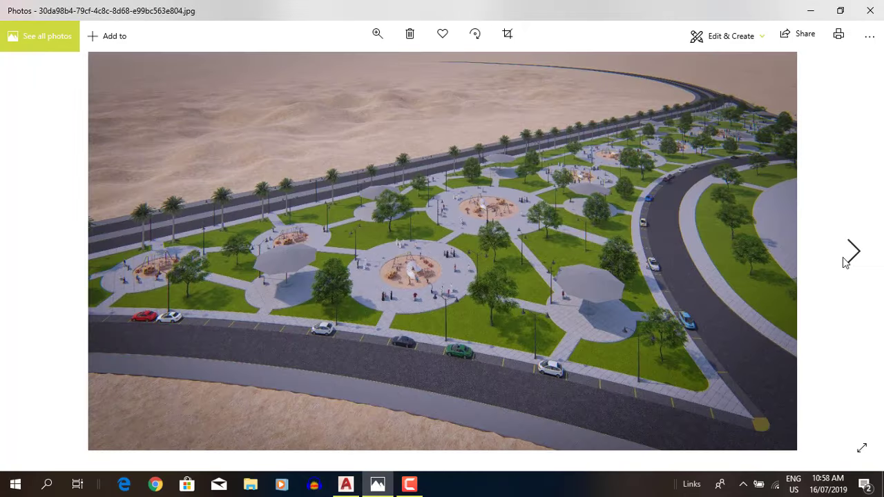
{"action": "left_click", "coordinate": [31, 252]}
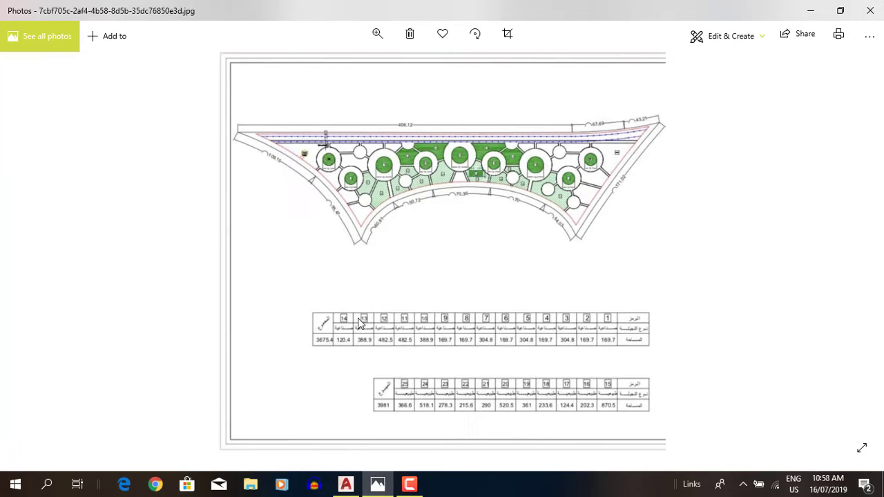
{"action": "left_click", "coordinate": [851, 256]}
{"action": "key", "text": "Left"}
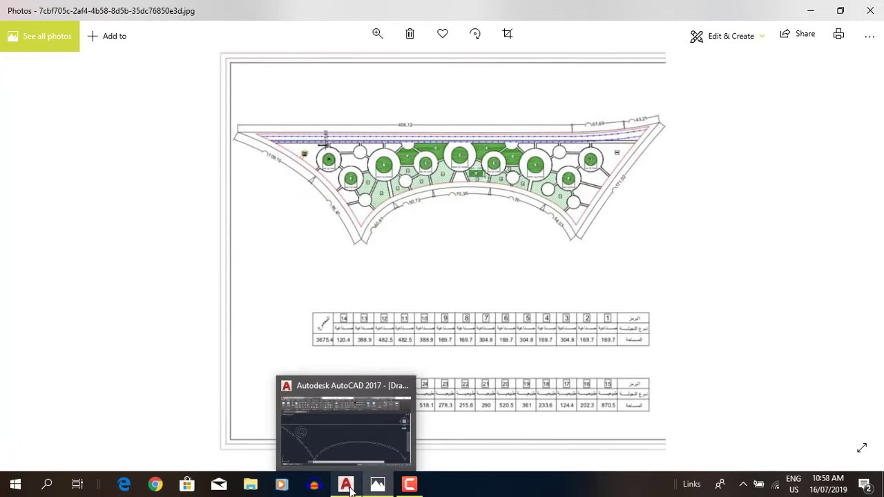
{"action": "left_click", "coordinate": [350, 486]}
Step: Attempt offsetting the circle with the offered distance, then cancel it
{"action": "type", "text": "o"}
{"action": "key", "text": "Return"}
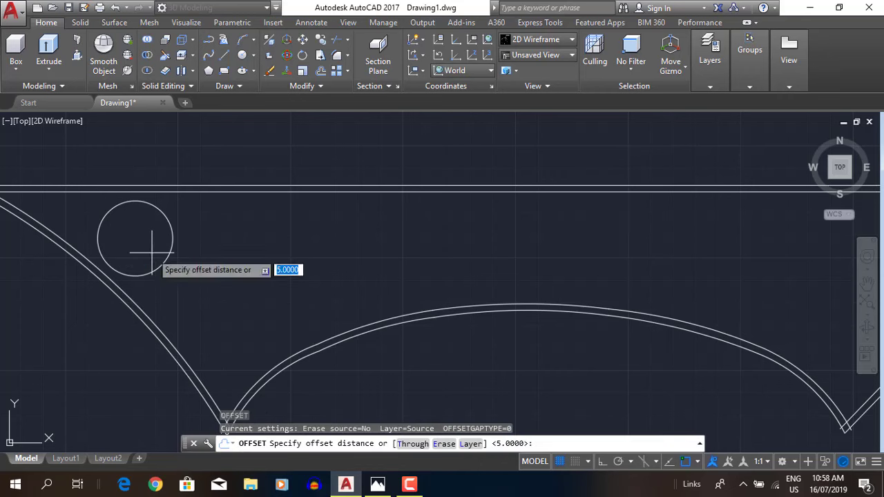
{"action": "key", "text": "Return"}
{"action": "left_click", "coordinate": [173, 253]}
{"action": "left_click", "coordinate": [176, 257]}
{"action": "key", "text": "Escape"}
{"action": "key", "text": "Return"}
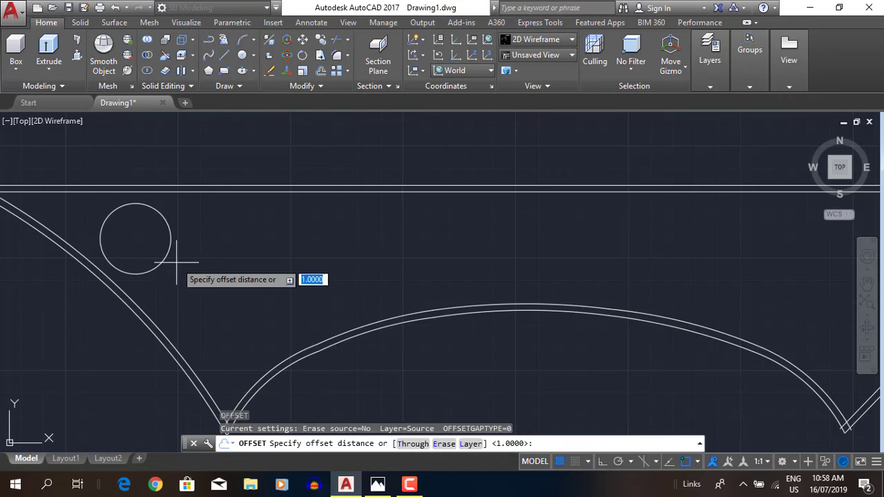
{"action": "key", "text": "Return"}
{"action": "left_click", "coordinate": [170, 250]}
{"action": "left_click", "coordinate": [138, 244]}
{"action": "key", "text": "Escape"}
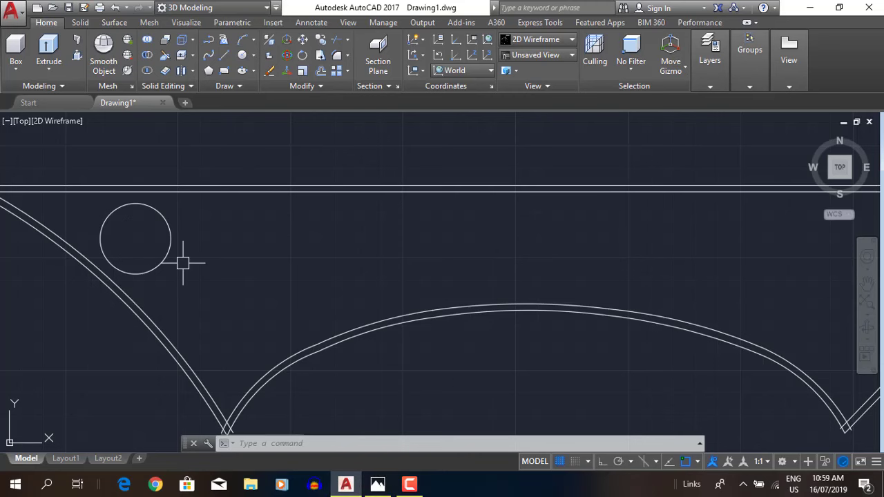
Step: Offset the circle 6 units inward to create another concentric inner ring
{"action": "type", "text": "o"}
{"action": "key", "text": "Return"}
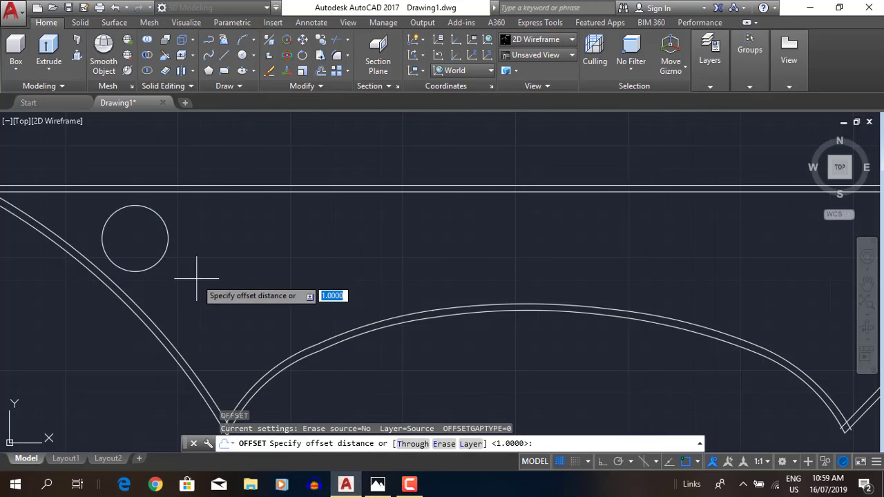
{"action": "type", "text": "6"}
{"action": "key", "text": "Return"}
{"action": "left_click", "coordinate": [169, 247]}
{"action": "left_click", "coordinate": [130, 239]}
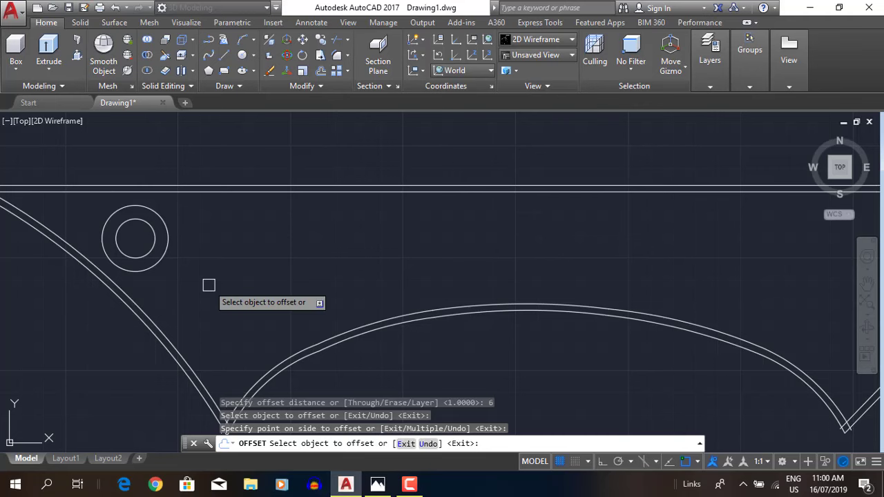
Step: Copy the double ring from its centre to a spot lower along the boundary
{"action": "key", "text": "Escape"}
{"action": "type", "text": "co"}
{"action": "key", "text": "Return"}
{"action": "left_click", "coordinate": [209, 285]}
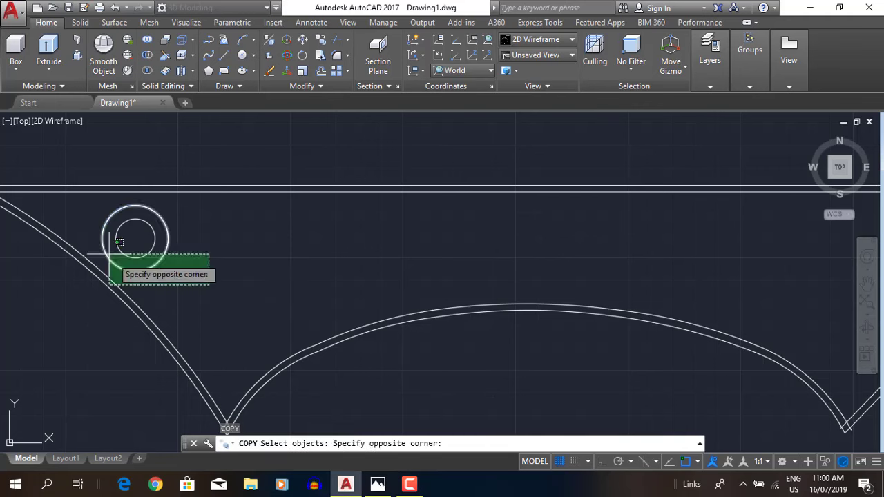
{"action": "left_click", "coordinate": [136, 239]}
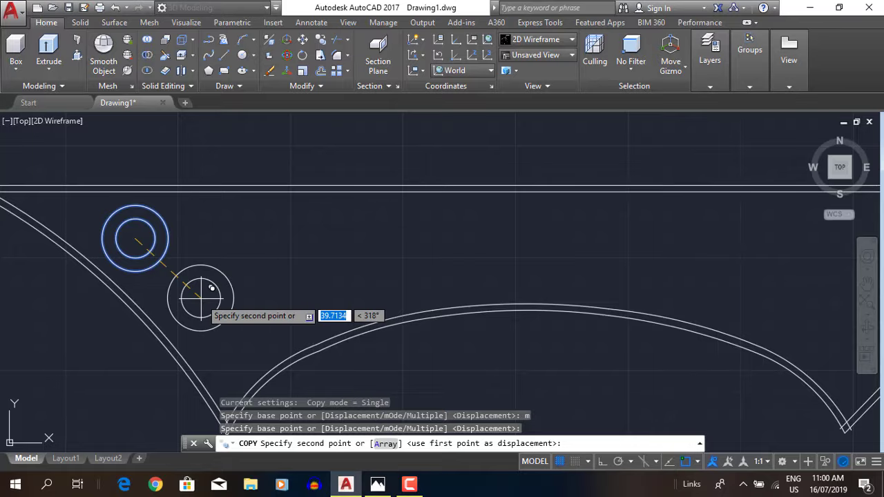
{"action": "left_click", "coordinate": [200, 299]}
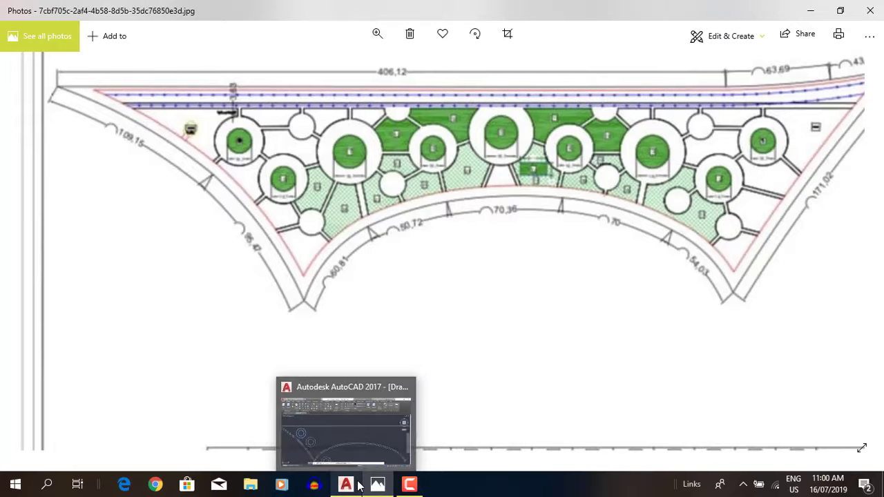
Step: Place further ring copies across the site while comparing against the reference plan
{"action": "left_click", "coordinate": [346, 484]}
{"action": "left_click", "coordinate": [346, 484]}
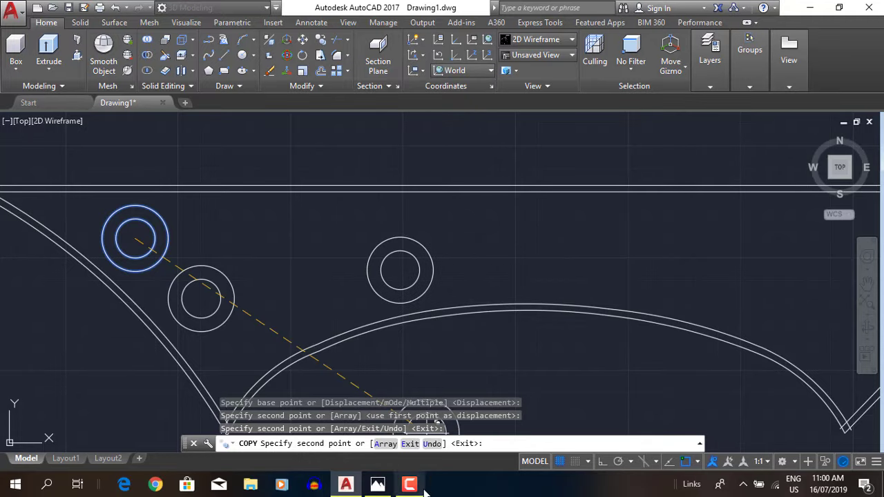
{"action": "left_click", "coordinate": [346, 485]}
{"action": "left_click", "coordinate": [346, 485]}
{"action": "left_click", "coordinate": [346, 484]}
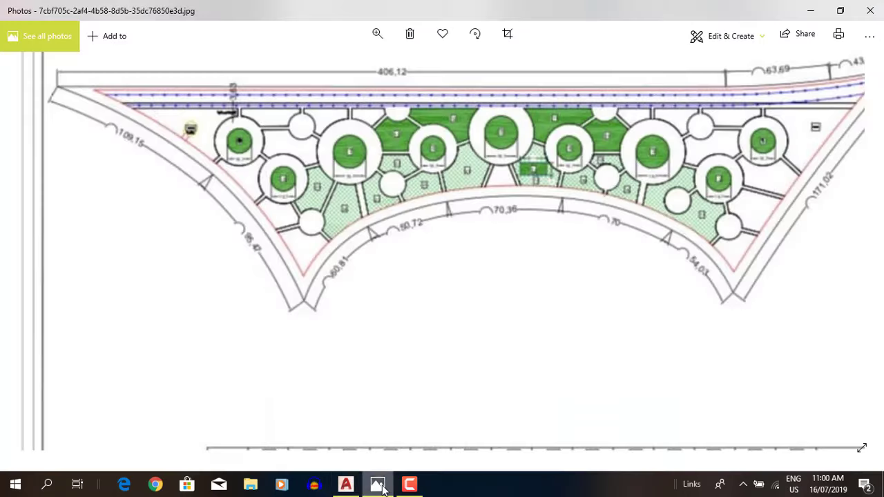
{"action": "left_click", "coordinate": [346, 485]}
{"action": "left_click", "coordinate": [346, 485]}
{"action": "left_click", "coordinate": [346, 484]}
{"action": "key", "text": "alt+Tab"}
{"action": "key", "text": "alt+Tab"}
{"action": "left_click", "coordinate": [379, 485]}
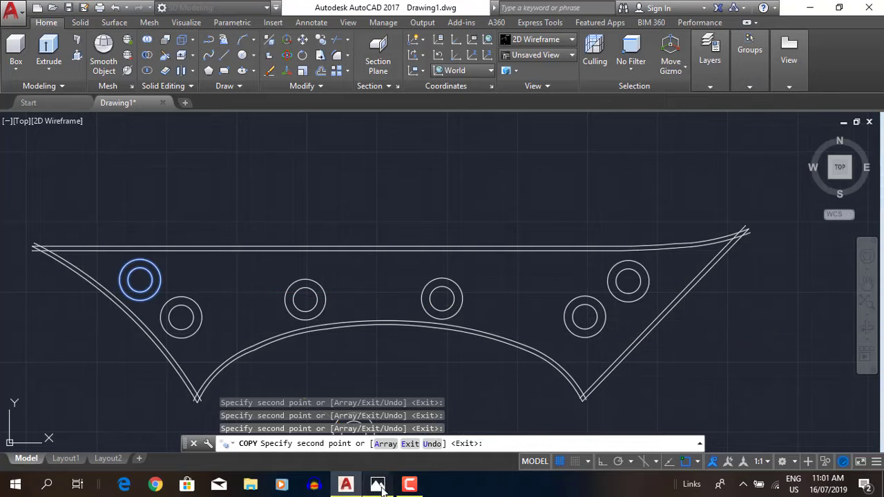
{"action": "left_click", "coordinate": [379, 485]}
{"action": "left_click", "coordinate": [378, 484]}
{"action": "left_click", "coordinate": [379, 485]}
{"action": "left_click", "coordinate": [379, 485]}
{"action": "key", "text": "Escape"}
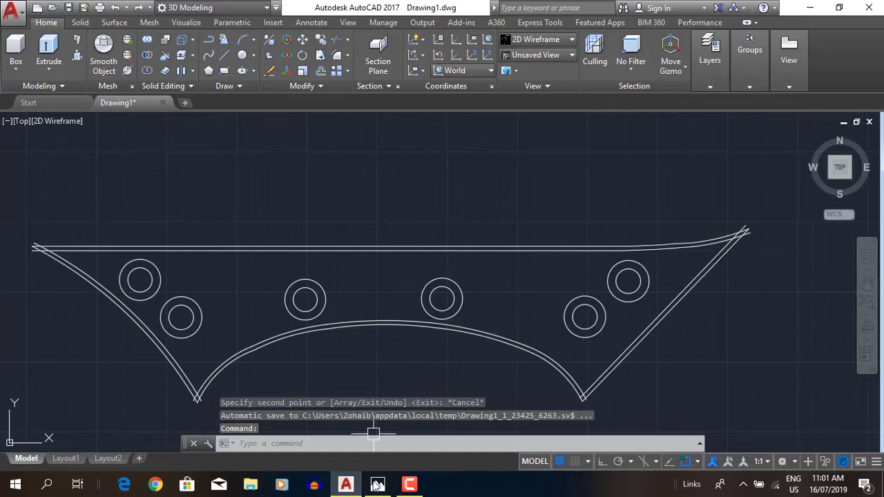
Step: Move the two central rings into position, basing the move on the right ring's centre
{"action": "scroll", "coordinate": [414, 296], "scroll_direction": "up", "scroll_amount": 2}
{"action": "left_click_drag", "start_coordinate": [413, 261], "coordinate": [512, 336]}
{"action": "type", "text": "m"}
{"action": "key", "text": "Return"}
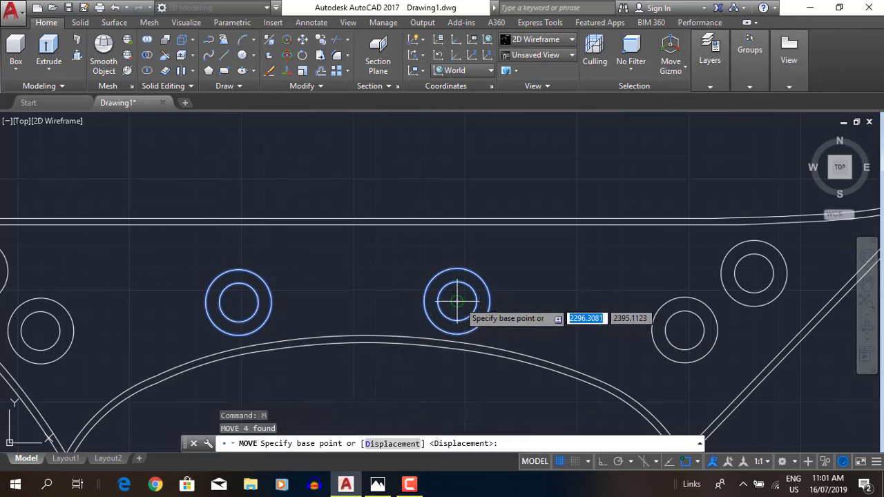
{"action": "left_click", "coordinate": [457, 301]}
{"action": "scroll", "coordinate": [483, 332], "scroll_direction": "down", "scroll_amount": 2}
{"action": "scroll", "coordinate": [449, 366], "scroll_direction": "down", "scroll_amount": 2}
{"action": "left_click", "coordinate": [379, 484]}
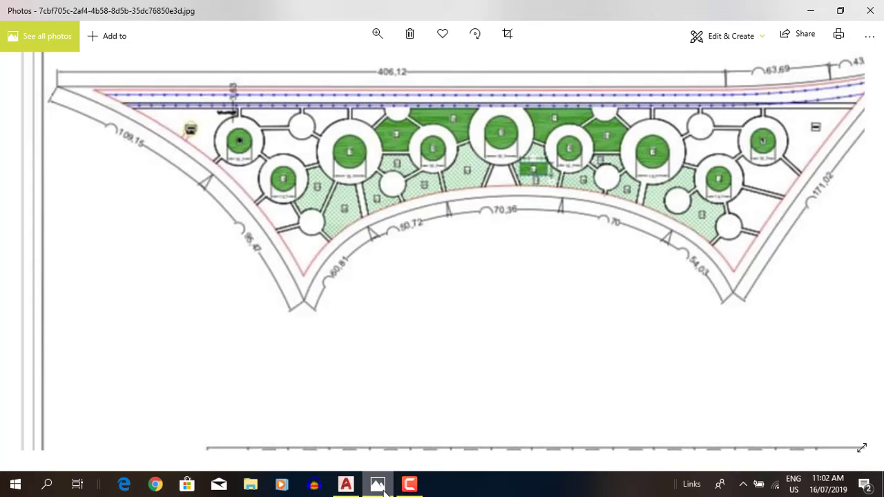
Step: Draw a radius 12 circle near the inner arc, then erase it
{"action": "left_click", "coordinate": [345, 484]}
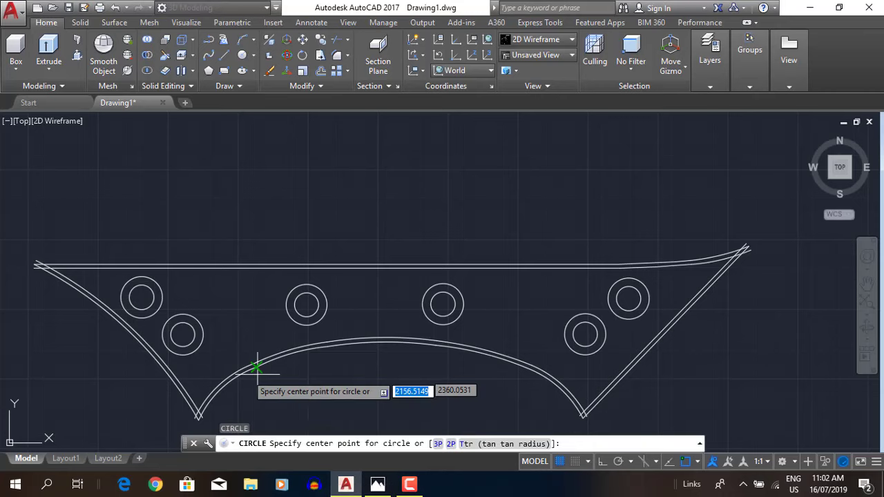
{"action": "left_click", "coordinate": [354, 397]}
{"action": "type", "text": "12"}
{"action": "key", "text": "Return"}
{"action": "left_click", "coordinate": [377, 485]}
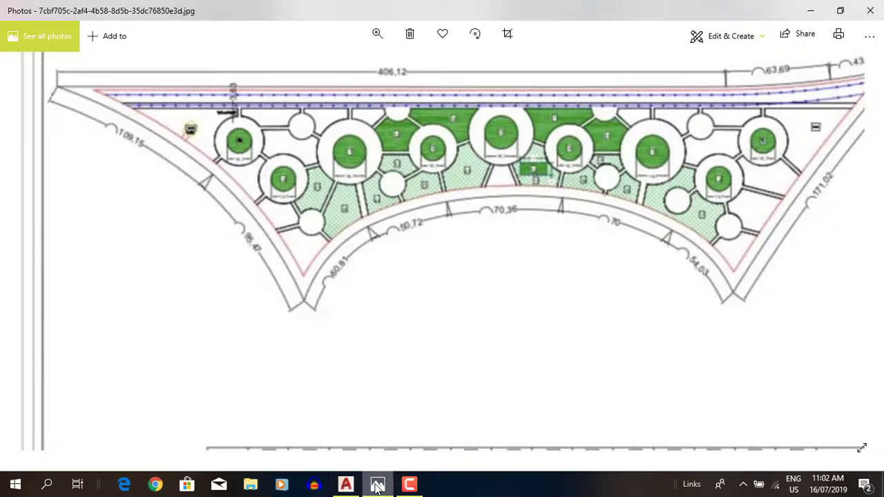
{"action": "left_click", "coordinate": [346, 485]}
{"action": "left_click", "coordinate": [352, 355]}
{"action": "type", "text": "e"}
{"action": "key", "text": "Return"}
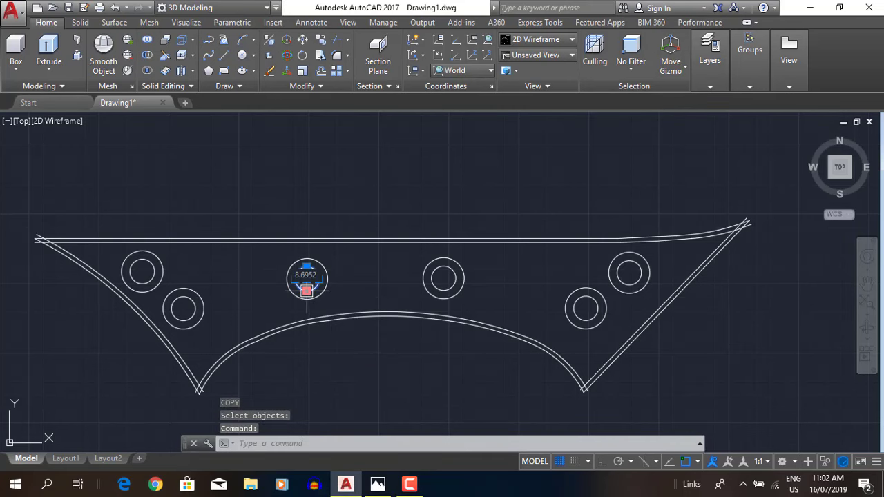
{"action": "type", "text": "m"}
Step: Copy a small circle in Multiple mode to a spot beside the rings
{"action": "key", "text": "Return"}
{"action": "left_click", "coordinate": [306, 279]}
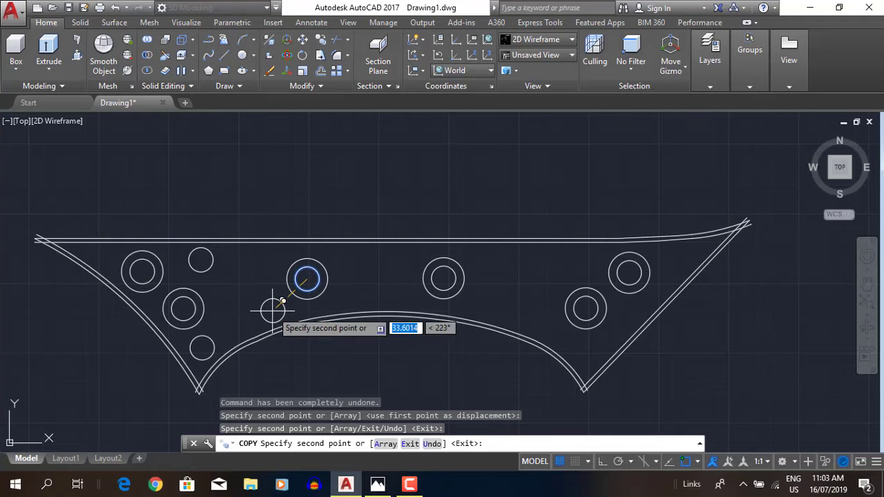
{"action": "left_click", "coordinate": [273, 311]}
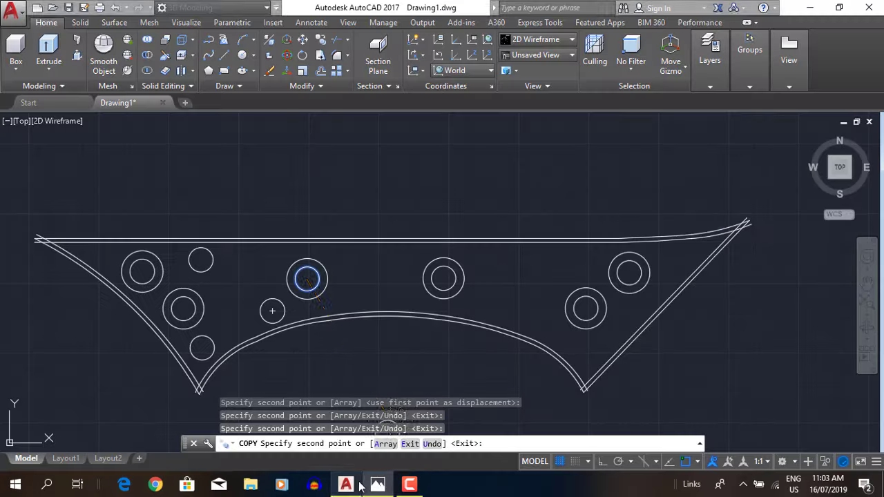
{"action": "scroll", "coordinate": [275, 241], "scroll_direction": "up", "scroll_amount": 4}
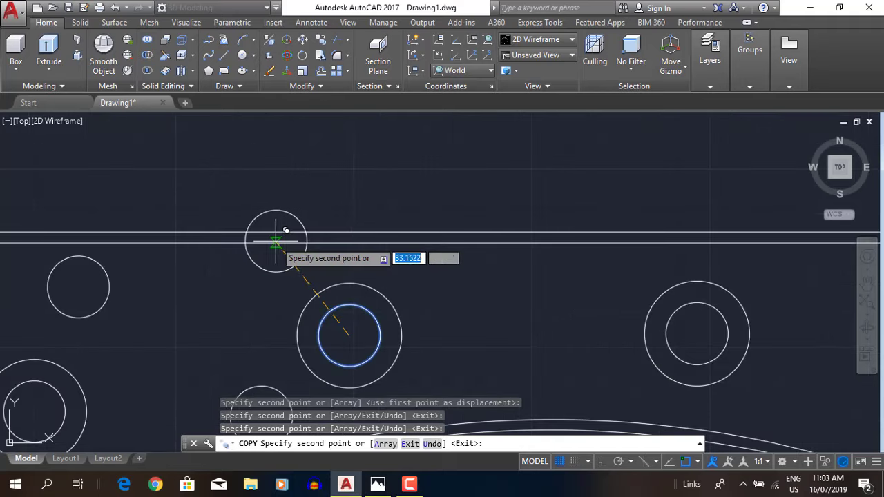
{"action": "scroll", "coordinate": [451, 370], "scroll_direction": "down", "scroll_amount": 2}
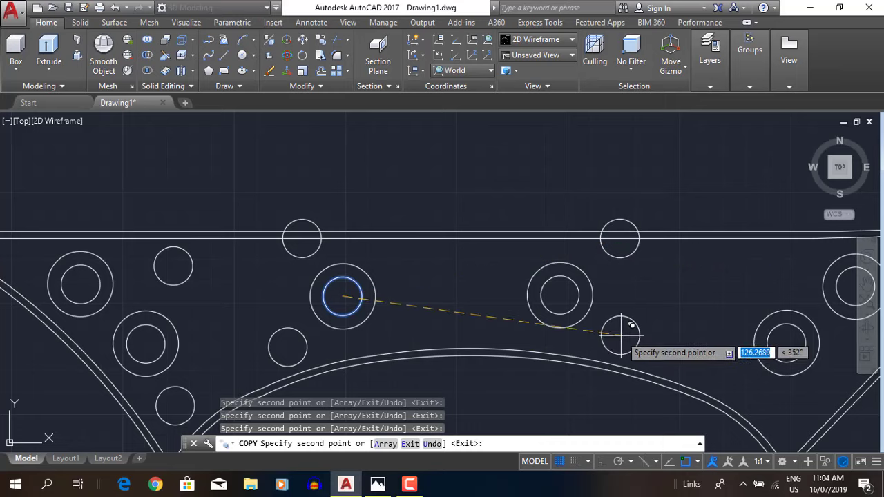
Step: Copy two more small circles along the top edge and toward the right corner
{"action": "left_click", "coordinate": [621, 334]}
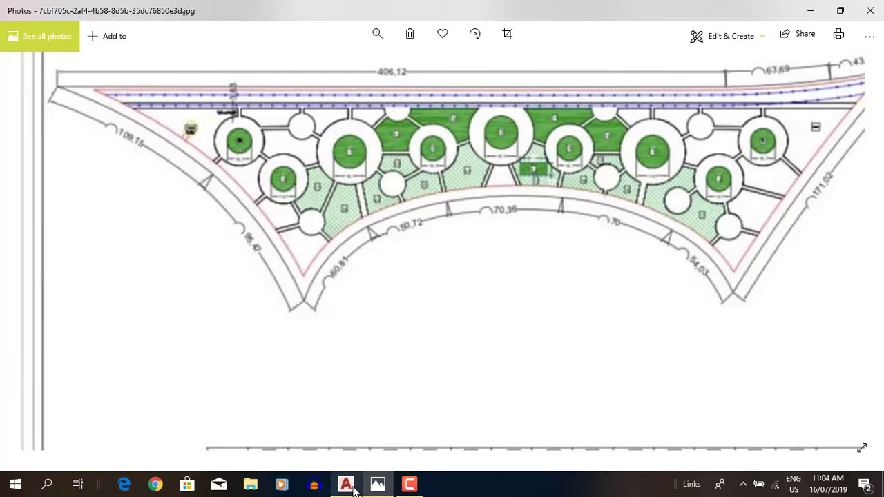
{"action": "left_click", "coordinate": [718, 365]}
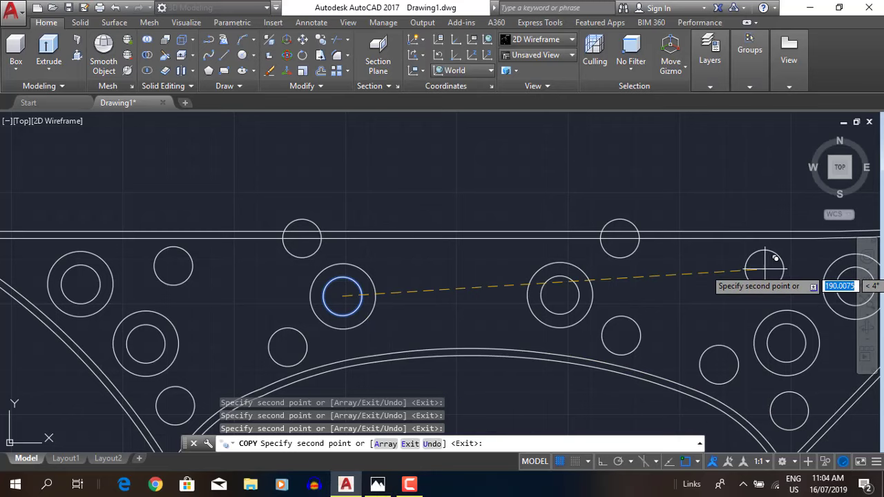
{"action": "scroll", "coordinate": [619, 322], "scroll_direction": "down", "scroll_amount": 3}
{"action": "key", "text": "Escape"}
{"action": "scroll", "coordinate": [695, 310], "scroll_direction": "down", "scroll_amount": 1}
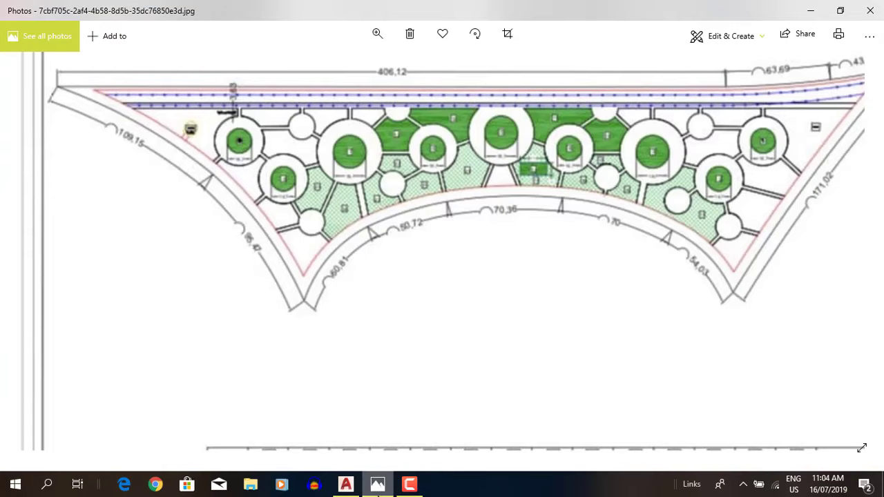
{"action": "left_click", "coordinate": [346, 484]}
Step: Copy a ring from its centre to a spot above the site
{"action": "key", "text": "Escape"}
{"action": "type", "text": "c"}
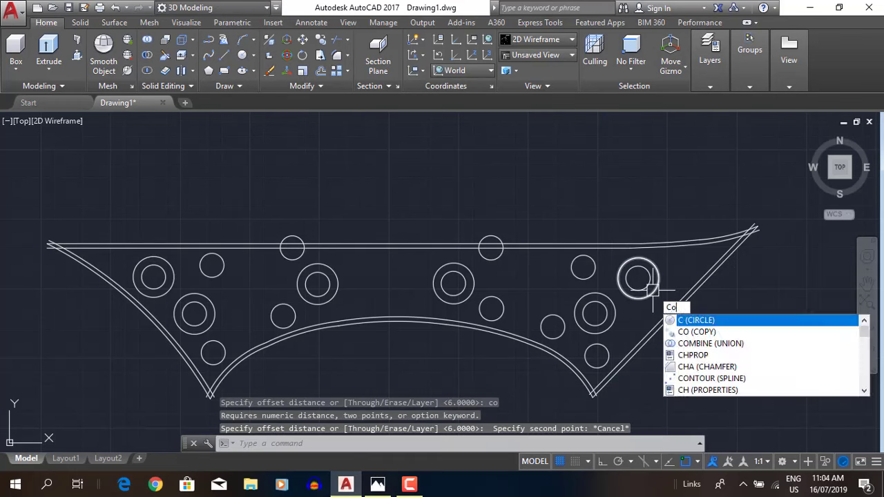
{"action": "type", "text": "o"}
{"action": "key", "text": "Return"}
{"action": "left_click", "coordinate": [638, 278]}
{"action": "left_click", "coordinate": [639, 278]}
{"action": "left_click", "coordinate": [626, 192]}
{"action": "key", "text": "Escape"}
Step: Enlarge both circles of the copied ring with SCALE about its centre
{"action": "type", "text": "sc"}
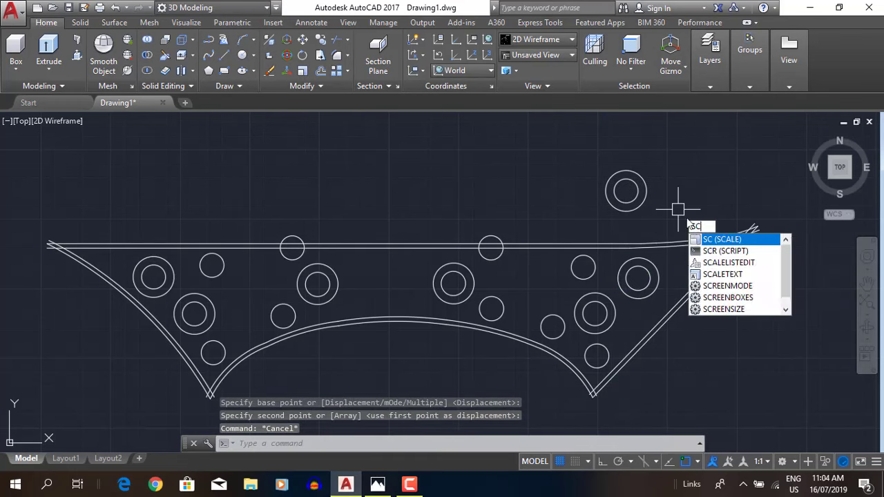
{"action": "key", "text": "Return"}
{"action": "left_click", "coordinate": [645, 192]}
{"action": "left_click", "coordinate": [638, 193]}
{"action": "key", "text": "Return"}
{"action": "scroll", "coordinate": [647, 190], "scroll_direction": "up", "scroll_amount": 4}
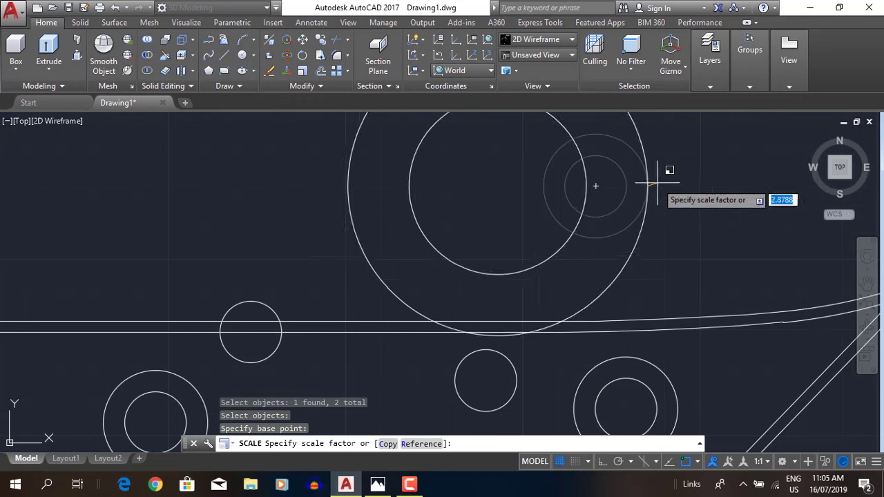
{"action": "scroll", "coordinate": [652, 183], "scroll_direction": "up", "scroll_amount": 2}
{"action": "left_click", "coordinate": [643, 183]}
{"action": "left_click", "coordinate": [642, 189]}
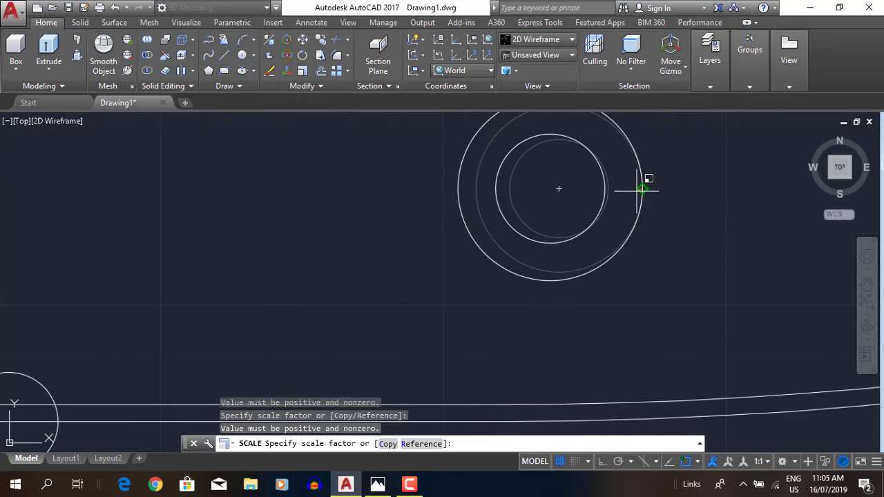
{"action": "scroll", "coordinate": [642, 183], "scroll_direction": "down", "scroll_amount": 3}
{"action": "key", "text": "Escape"}
Step: Move the ring down and to the left inside the boundary
{"action": "type", "text": "m"}
{"action": "key", "text": "Return"}
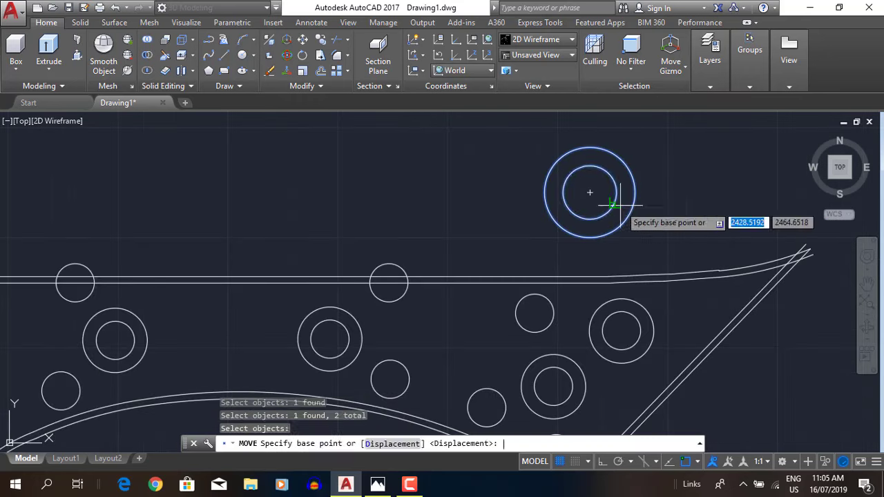
{"action": "left_click", "coordinate": [613, 204]}
{"action": "left_click", "coordinate": [468, 321]}
{"action": "scroll", "coordinate": [681, 221], "scroll_direction": "down", "scroll_amount": 3}
Step: Copy the ring circles twice further left, forming a staggered row
{"action": "type", "text": "co"}
{"action": "left_click", "coordinate": [509, 296]}
{"action": "left_click", "coordinate": [511, 300]}
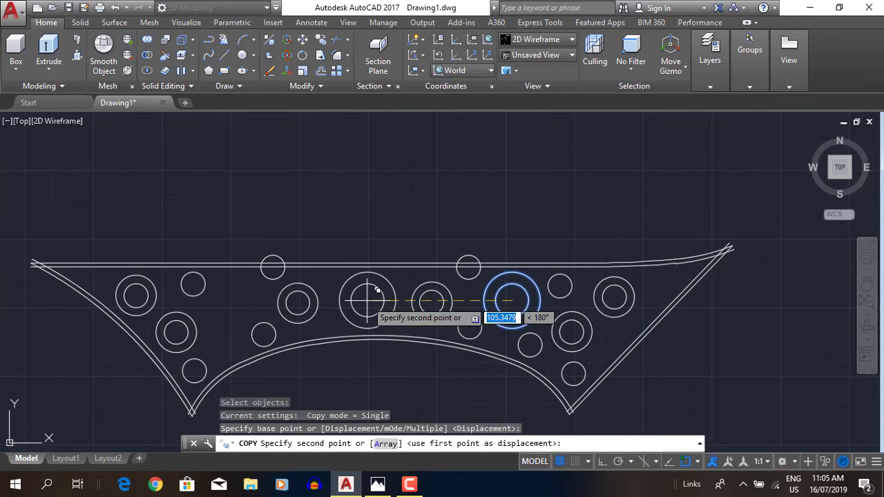
{"action": "left_click", "coordinate": [366, 299]}
{"action": "key", "text": "space"}
{"action": "left_click", "coordinate": [379, 317]}
{"action": "key", "text": "Return"}
{"action": "left_click", "coordinate": [366, 301]}
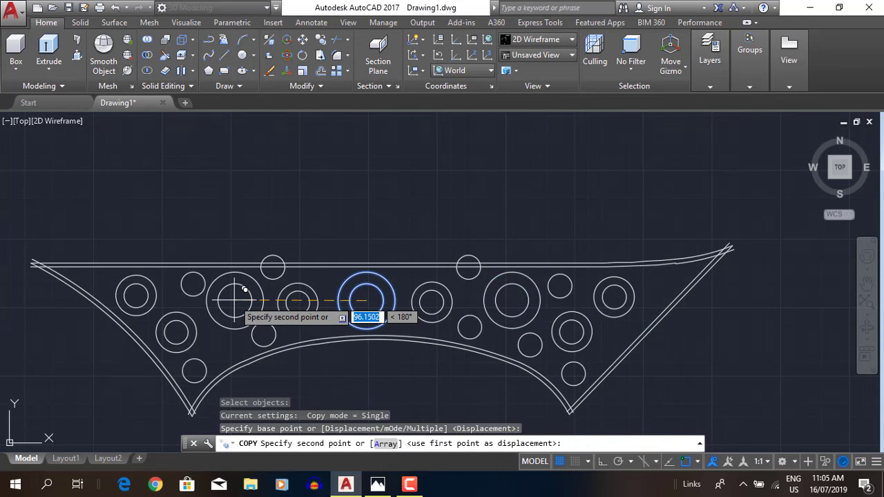
{"action": "left_click", "coordinate": [229, 306]}
Step: Reposition a small circle to a new spot near the upper area of the site
{"action": "middle_click_drag", "start_coordinate": [192, 284], "coordinate": [237, 288]}
{"action": "left_click", "coordinate": [238, 288]}
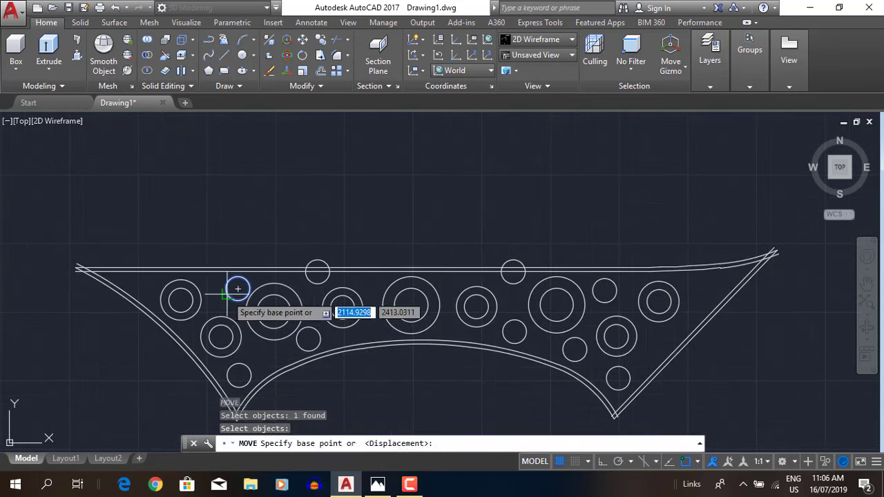
{"action": "left_click", "coordinate": [238, 288]}
{"action": "left_click", "coordinate": [226, 288]}
{"action": "left_click", "coordinate": [308, 339]}
{"action": "left_click", "coordinate": [308, 339]}
{"action": "scroll", "coordinate": [308, 339], "scroll_direction": "up", "scroll_amount": 3}
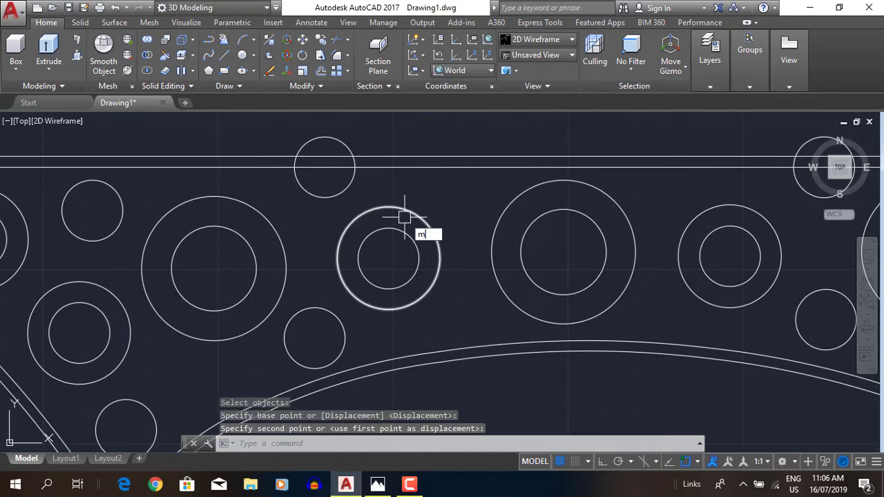
{"action": "left_click", "coordinate": [297, 167]}
Step: Pan across the plazas and bring up the reference plan image
{"action": "middle_click_drag", "start_coordinate": [297, 168], "coordinate": [507, 341]}
{"action": "scroll", "coordinate": [507, 341], "scroll_direction": "down", "scroll_amount": 2}
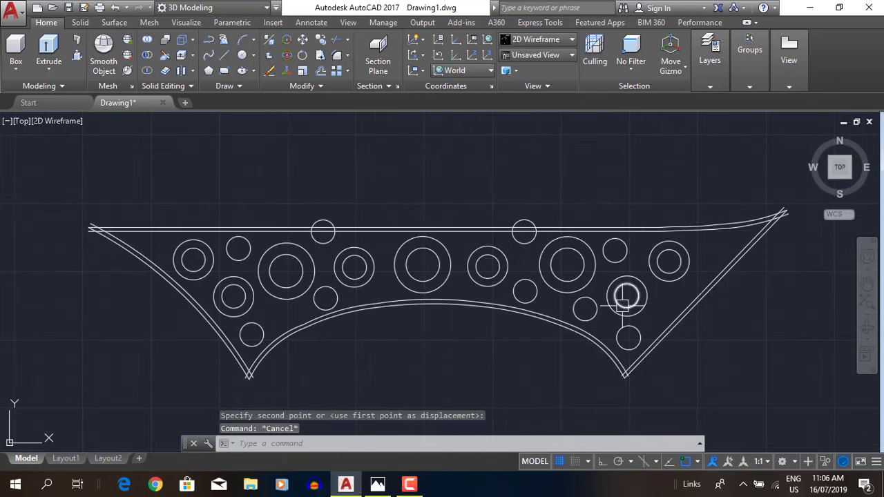
{"action": "left_click", "coordinate": [385, 486]}
Step: Draw a trial polyline from the right ring past the boundary, then undo it
{"action": "left_click", "coordinate": [358, 486]}
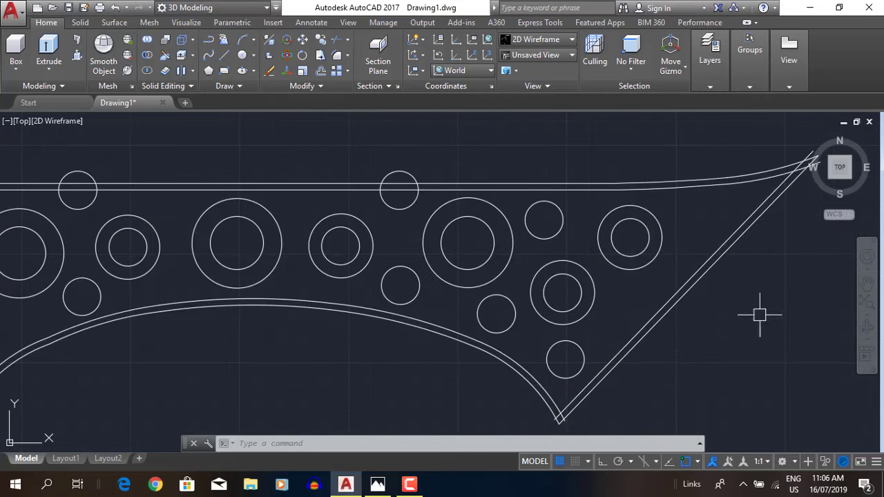
{"action": "key", "text": "l"}
{"action": "key", "text": "Return"}
{"action": "key", "text": "Escape"}
{"action": "scroll", "coordinate": [700, 302], "scroll_direction": "up", "scroll_amount": 2}
{"action": "type", "text": "pl"}
{"action": "key", "text": "Return"}
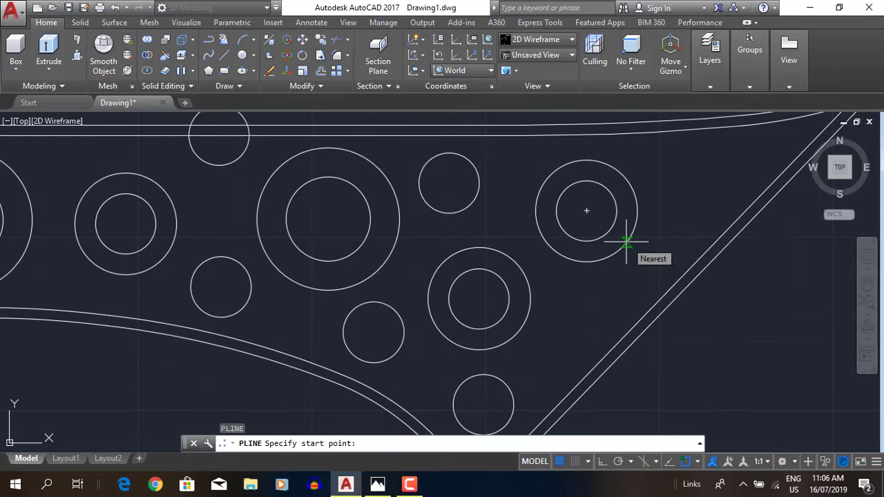
{"action": "left_click", "coordinate": [627, 242]}
{"action": "scroll", "coordinate": [627, 242], "scroll_direction": "up", "scroll_amount": 2}
{"action": "left_click", "coordinate": [796, 308]}
{"action": "left_click", "coordinate": [784, 339]}
{"action": "key", "text": "Escape"}
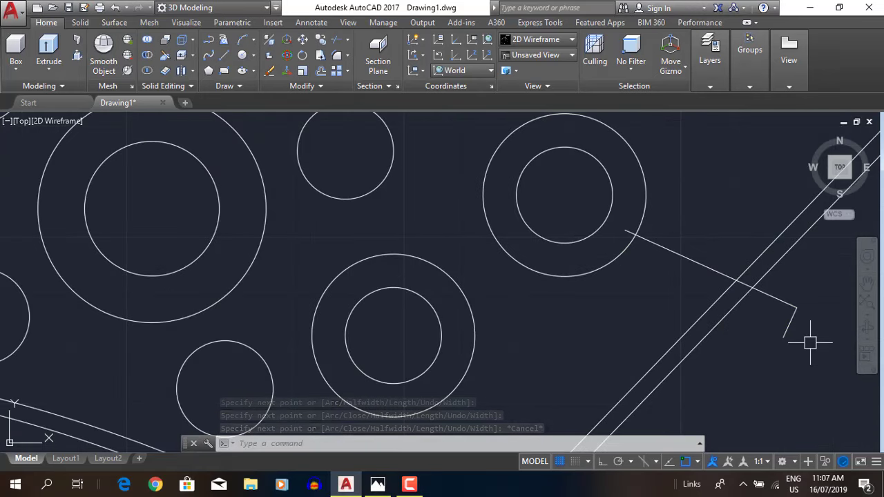
{"action": "key", "text": "ctrl+z"}
Step: Draw a path polyline past the right boundary and offset it by 3
{"action": "type", "text": "pl"}
{"action": "key", "text": "Return"}
{"action": "left_click", "coordinate": [735, 317]}
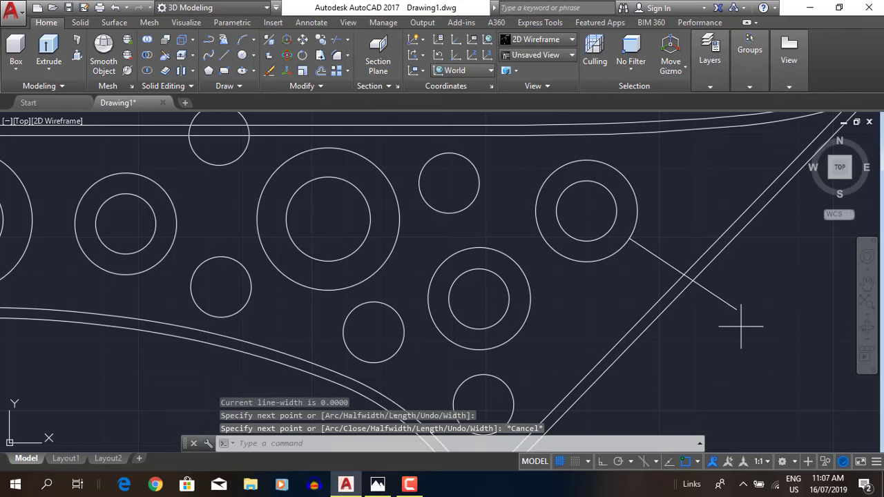
{"action": "key", "text": "Return"}
{"action": "key", "text": "o"}
{"action": "key", "text": "Return"}
{"action": "key", "text": "3"}
{"action": "key", "text": "Return"}
{"action": "left_click", "coordinate": [734, 311]}
{"action": "left_click", "coordinate": [675, 258]}
{"action": "scroll", "coordinate": [613, 290], "scroll_direction": "up", "scroll_amount": 2}
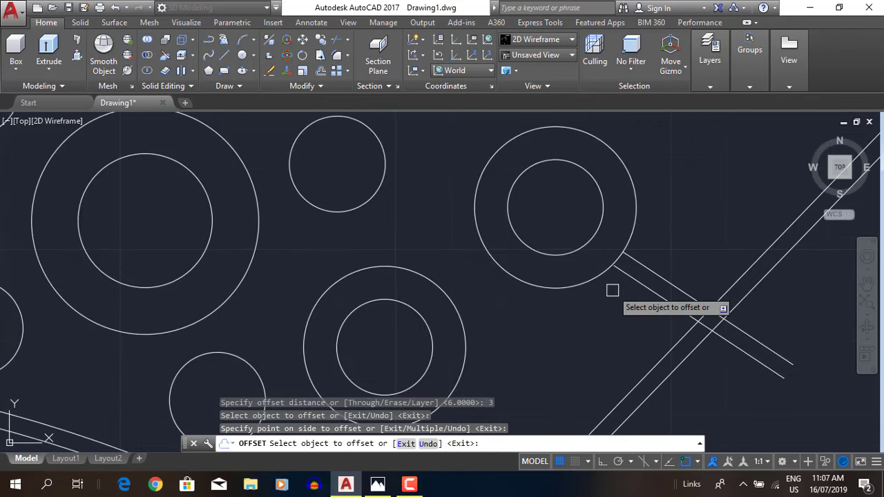
{"action": "key", "text": "Escape"}
Step: Move the path line so its end snaps onto the ring's edge
{"action": "key", "text": "m"}
{"action": "key", "text": "Return"}
{"action": "left_click", "coordinate": [645, 290]}
Step: Draw a path from the middle ring past the boundary and offset it
{"action": "key", "text": "Return"}
{"action": "left_click", "coordinate": [631, 276]}
{"action": "scroll", "coordinate": [588, 244], "scroll_direction": "down", "scroll_amount": 2}
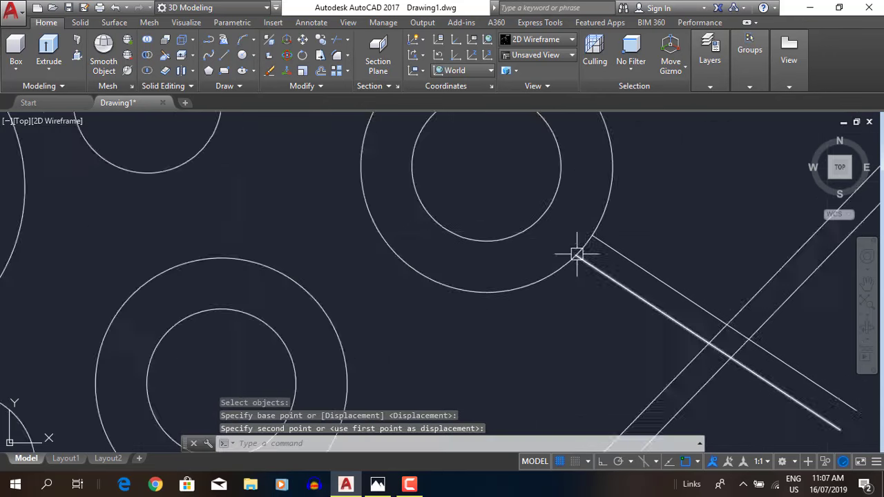
{"action": "left_click", "coordinate": [576, 253]}
{"action": "type", "text": "pl"}
{"action": "key", "text": "Return"}
{"action": "left_click", "coordinate": [490, 293]}
{"action": "scroll", "coordinate": [542, 365], "scroll_direction": "up", "scroll_amount": 2}
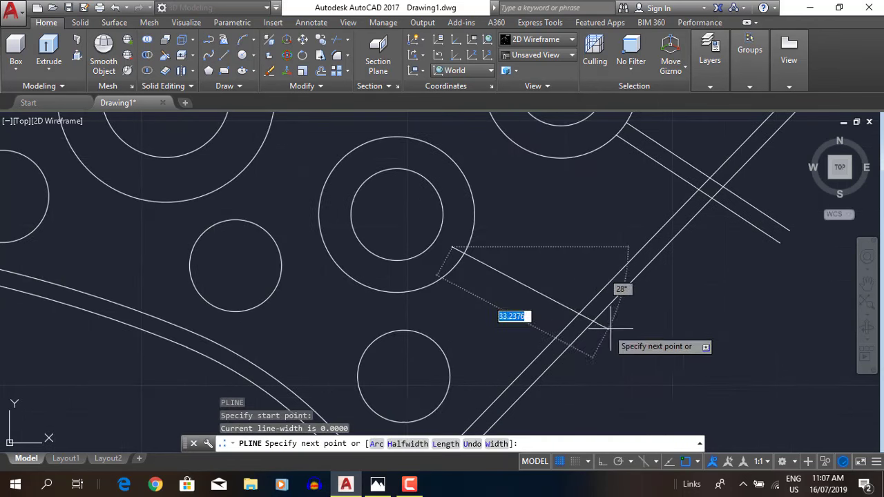
{"action": "key", "text": "Return"}
{"action": "left_click", "coordinate": [538, 289]}
{"action": "left_click", "coordinate": [489, 348]}
{"action": "scroll", "coordinate": [620, 337], "scroll_direction": "down", "scroll_amount": 1}
{"action": "key", "text": "Escape"}
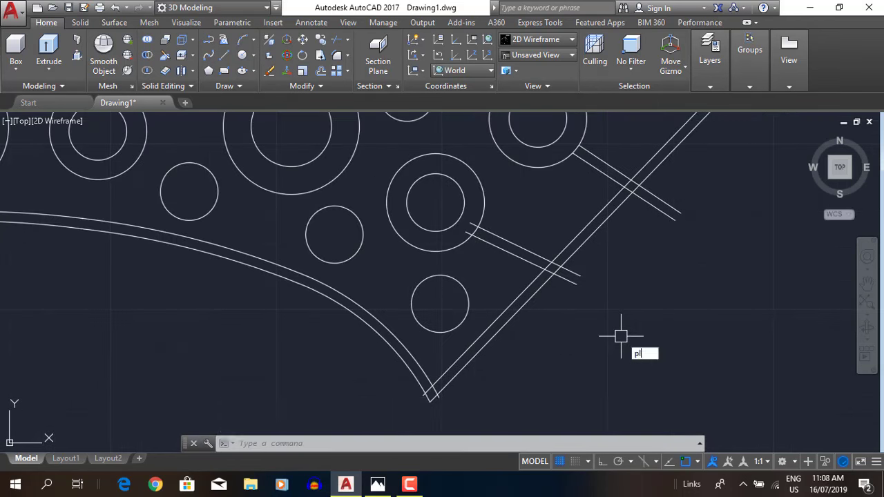
Step: Draw and offset a path from the lower circle, then toggle the reference plan image
{"action": "key", "text": "Return"}
{"action": "left_click", "coordinate": [458, 308]}
{"action": "left_click", "coordinate": [573, 387]}
{"action": "key", "text": "Return"}
{"action": "key", "text": "o"}
{"action": "key", "text": "Return"}
{"action": "key", "text": "Return"}
{"action": "left_click", "coordinate": [493, 361]}
{"action": "left_click", "coordinate": [511, 376]}
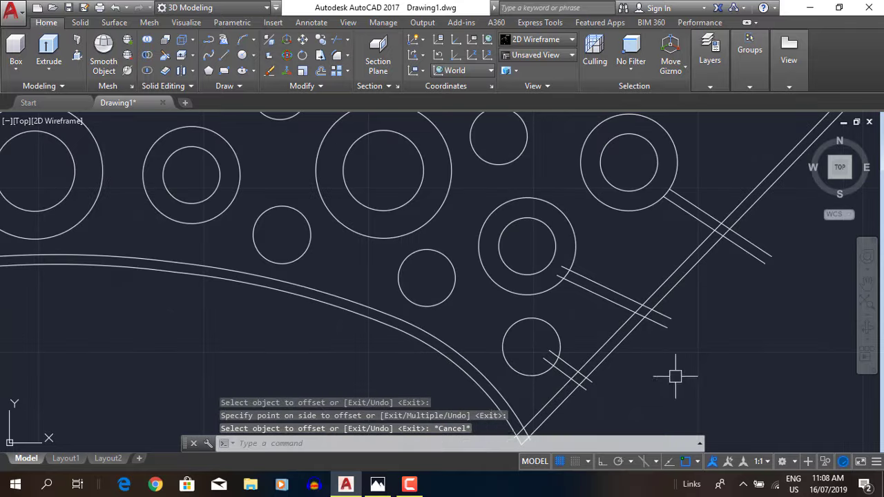
{"action": "left_click", "coordinate": [387, 488]}
{"action": "left_click", "coordinate": [383, 487]}
Step: Check the Photos reference, then PLINE a straight path from the lower circle to the neighbouring ring
{"action": "left_click", "coordinate": [388, 483]}
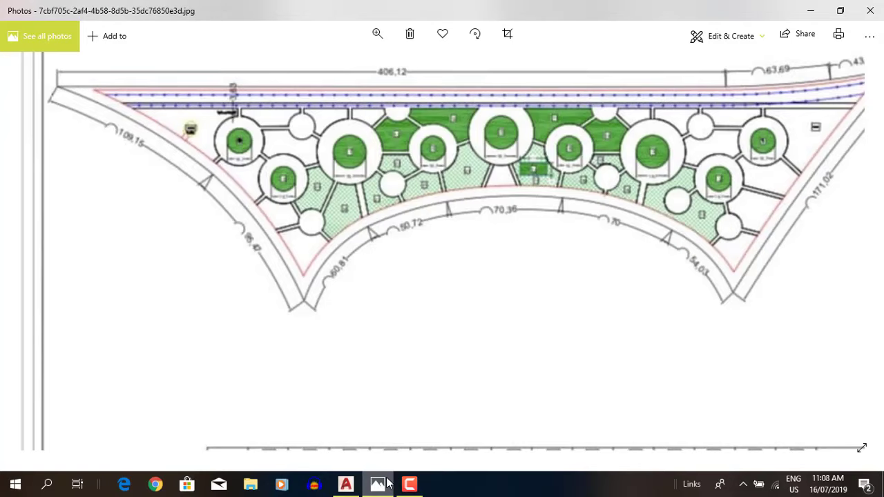
{"action": "left_click", "coordinate": [388, 484]}
{"action": "scroll", "coordinate": [659, 399], "scroll_direction": "up", "scroll_amount": 5}
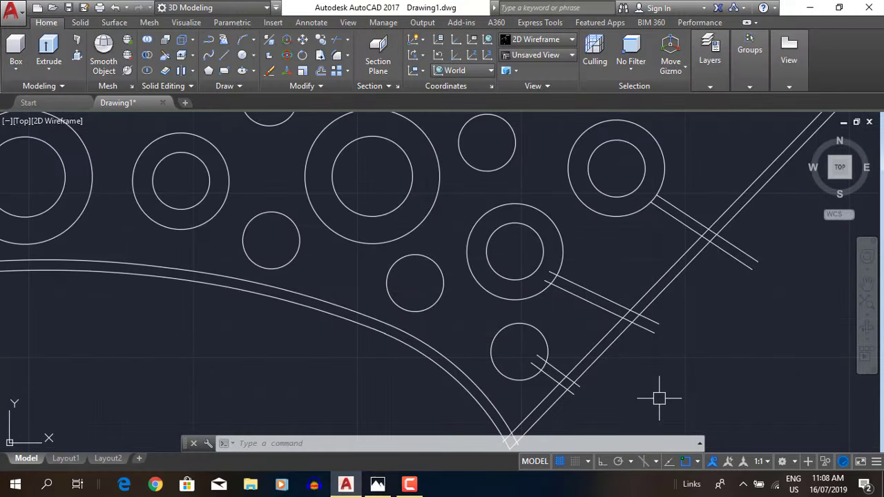
{"action": "left_click", "coordinate": [387, 488]}
{"action": "left_click", "coordinate": [345, 484]}
{"action": "type", "text": "pl"}
{"action": "key", "text": "Return"}
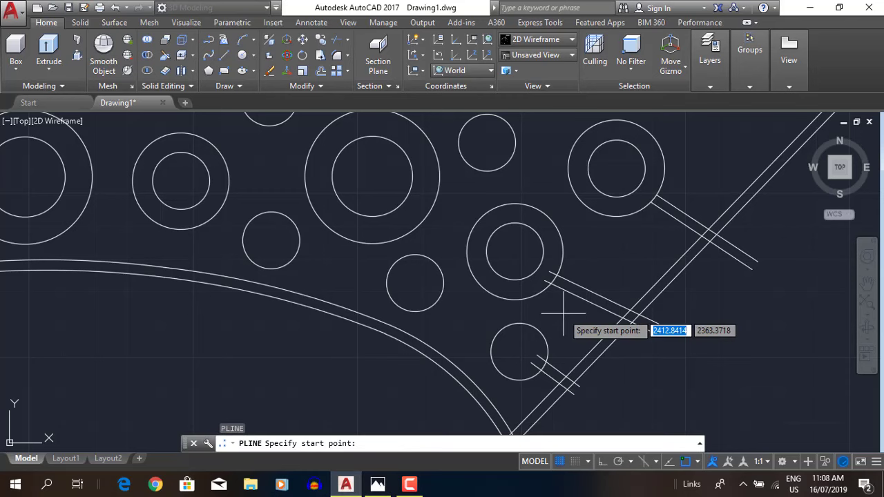
{"action": "left_click", "coordinate": [525, 291]}
{"action": "scroll", "coordinate": [525, 292], "scroll_direction": "up", "scroll_amount": 2}
{"action": "left_click", "coordinate": [442, 267]}
{"action": "key", "text": "Return"}
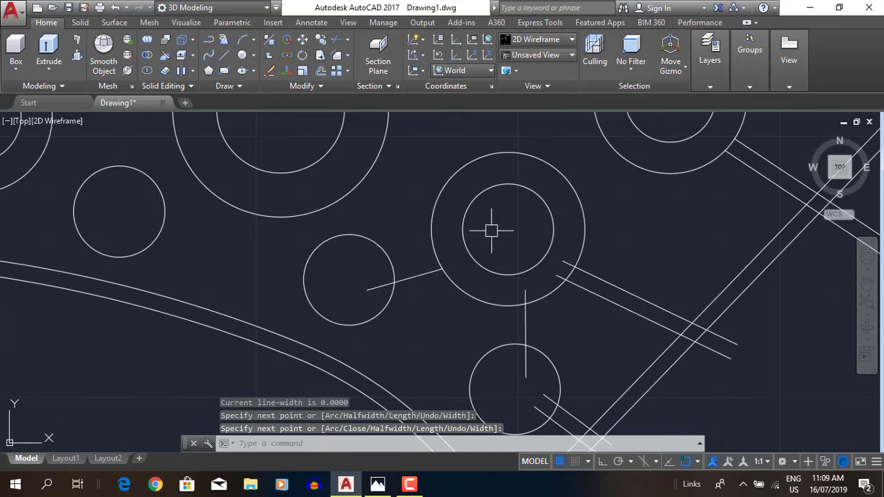
{"action": "key", "text": "Return"}
Step: Add path links between the next group of circles, starting one at the large ring
{"action": "middle_click_drag", "start_coordinate": [590, 182], "coordinate": [480, 281]}
{"action": "key", "text": "alt+Tab"}
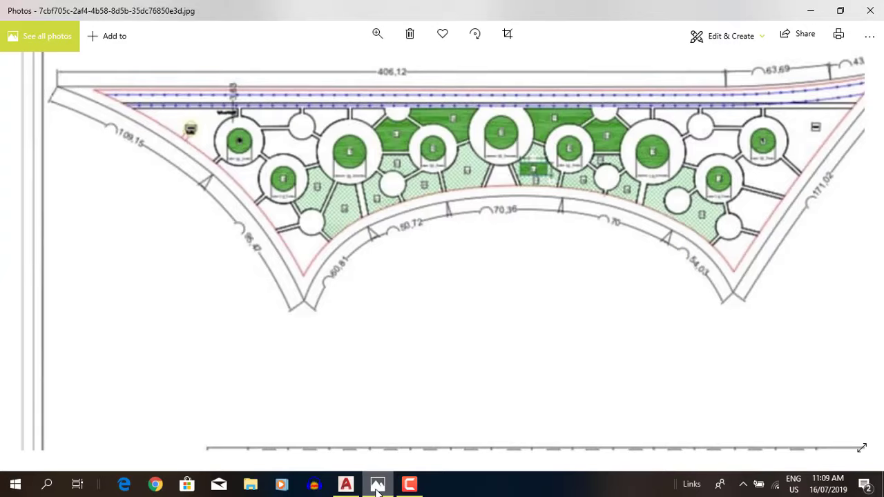
{"action": "key", "text": "alt+Tab"}
{"action": "left_click", "coordinate": [296, 132]}
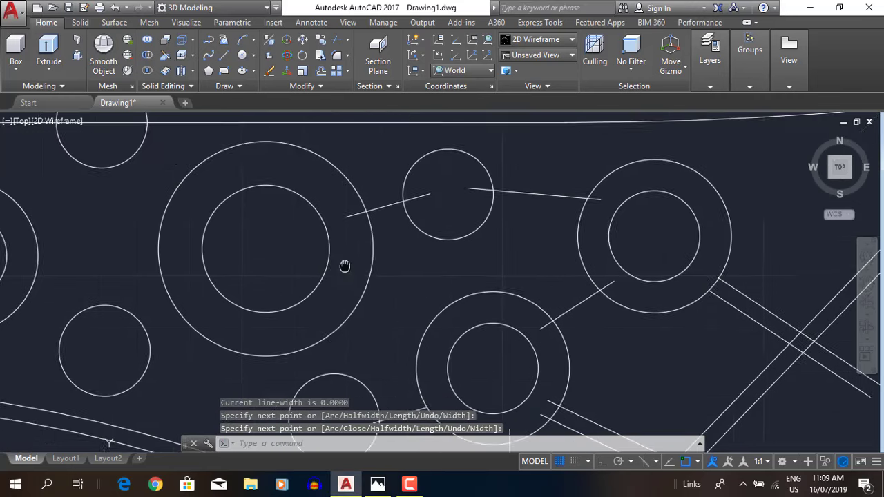
{"action": "left_click", "coordinate": [387, 487]}
{"action": "left_click", "coordinate": [389, 487]}
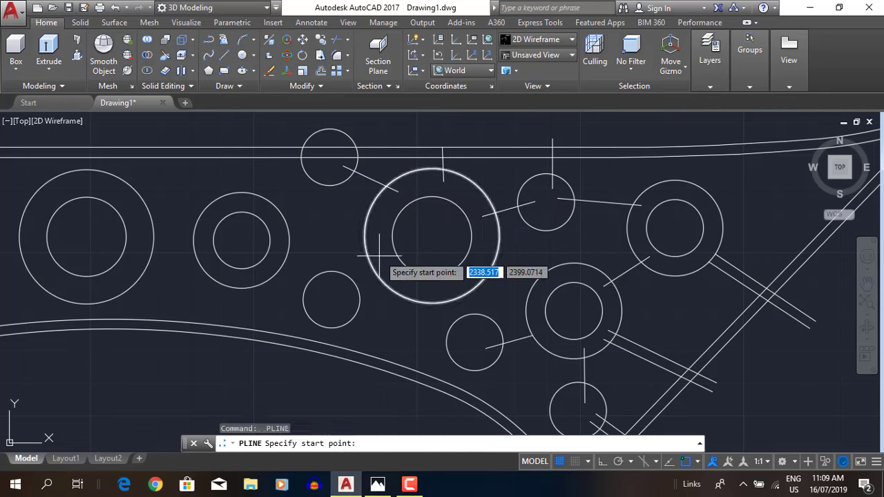
{"action": "left_click", "coordinate": [369, 302]}
{"action": "left_click", "coordinate": [358, 487]}
{"action": "mouse_move", "coordinate": [346, 485]}
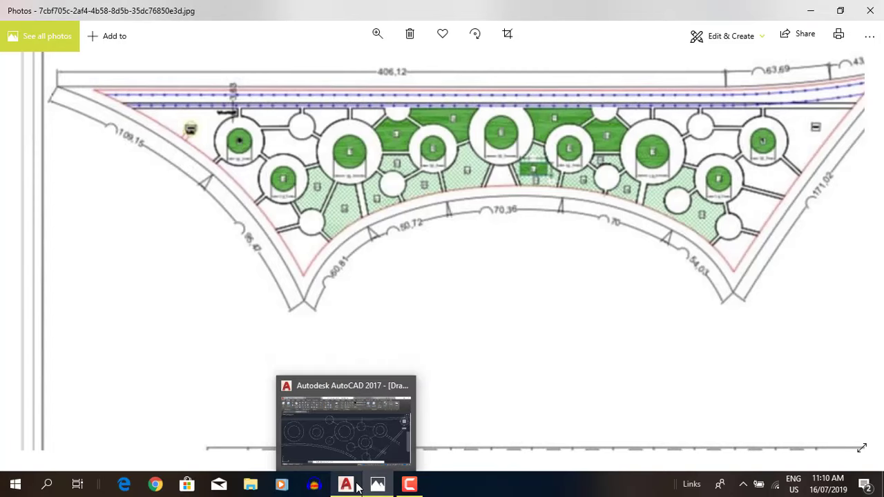
{"action": "left_click", "coordinate": [357, 485]}
{"action": "scroll", "coordinate": [273, 261], "scroll_direction": "up", "scroll_amount": 2}
{"action": "key", "text": "Return"}
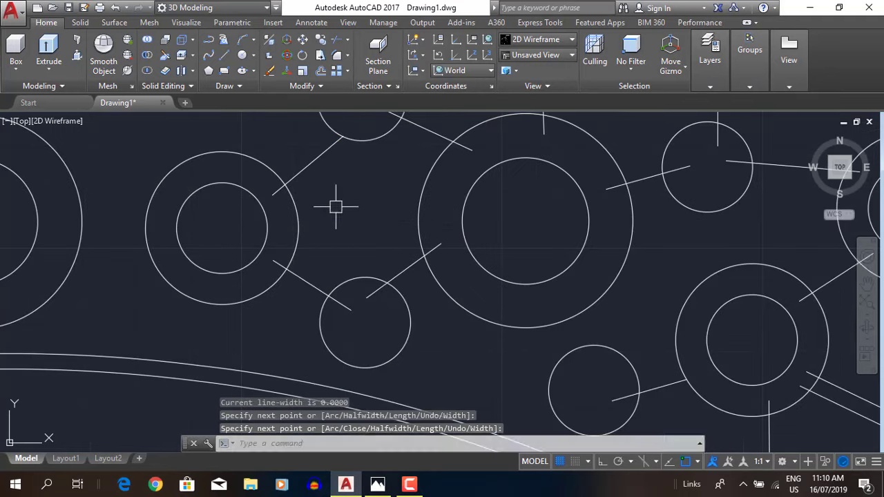
{"action": "key", "text": "Return"}
Step: Start another path polyline at a ring's edge in a different part of the plan
{"action": "middle_click_drag", "start_coordinate": [375, 247], "coordinate": [516, 339]}
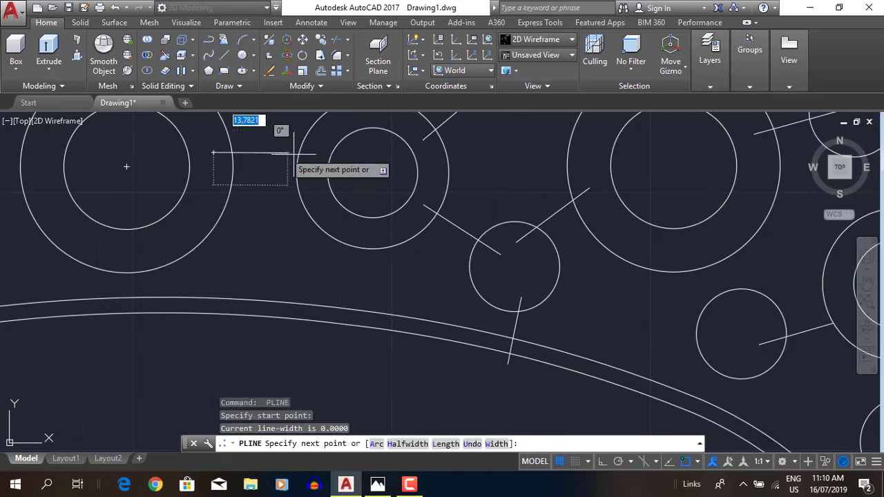
{"action": "key", "text": "Return"}
{"action": "key", "text": "Return"}
{"action": "scroll", "coordinate": [198, 256], "scroll_direction": "down", "scroll_amount": 3}
{"action": "scroll", "coordinate": [296, 292], "scroll_direction": "up", "scroll_amount": 3}
{"action": "left_click", "coordinate": [331, 281]}
{"action": "key", "text": "Return"}
{"action": "key", "text": "Return"}
{"action": "scroll", "coordinate": [266, 276], "scroll_direction": "down", "scroll_amount": 2}
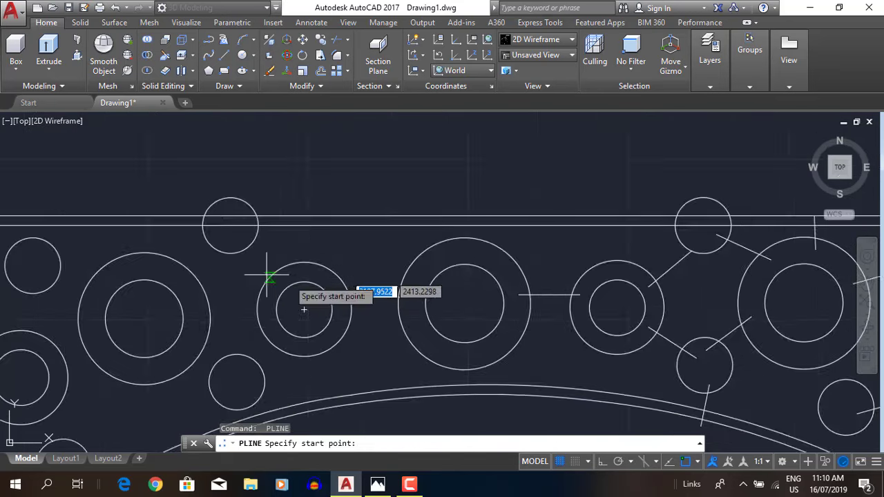
{"action": "scroll", "coordinate": [161, 213], "scroll_direction": "up", "scroll_amount": 4}
{"action": "scroll", "coordinate": [353, 289], "scroll_direction": "down", "scroll_amount": 3}
{"action": "scroll", "coordinate": [267, 345], "scroll_direction": "down", "scroll_amount": 3}
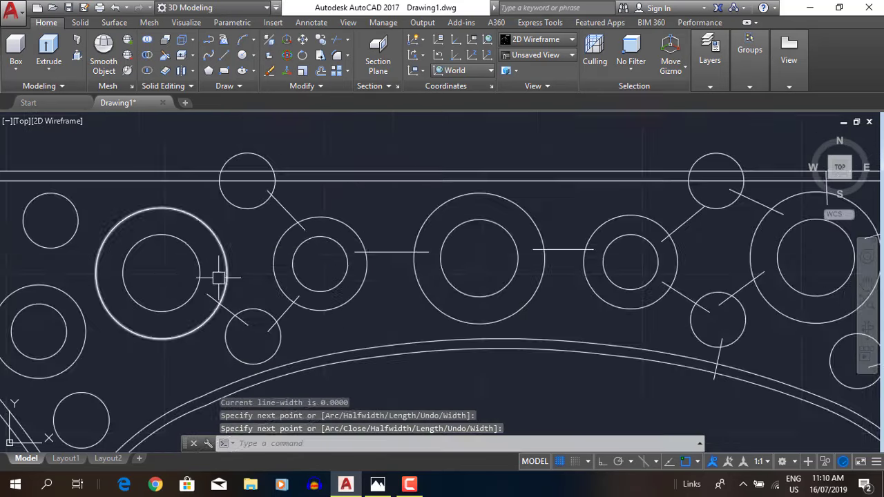
{"action": "scroll", "coordinate": [253, 191], "scroll_direction": "down", "scroll_amount": 2}
Step: Draw a straight path from a ring edge to the neighbouring circle, matching the reference plan
{"action": "left_click", "coordinate": [380, 486]}
{"action": "left_click", "coordinate": [378, 485]}
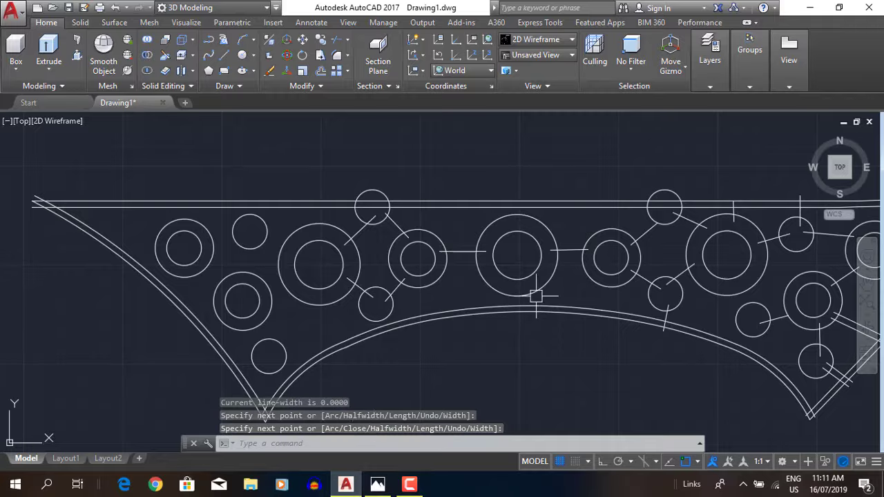
{"action": "left_click", "coordinate": [378, 485]}
{"action": "left_click", "coordinate": [378, 486]}
{"action": "scroll", "coordinate": [696, 371], "scroll_direction": "up", "scroll_amount": 3}
{"action": "left_click", "coordinate": [620, 297]}
{"action": "left_click", "coordinate": [438, 216]}
{"action": "key", "text": "Return"}
Step: Run a path polyline out to the curved boundary road
{"action": "scroll", "coordinate": [360, 225], "scroll_direction": "down", "scroll_amount": 2}
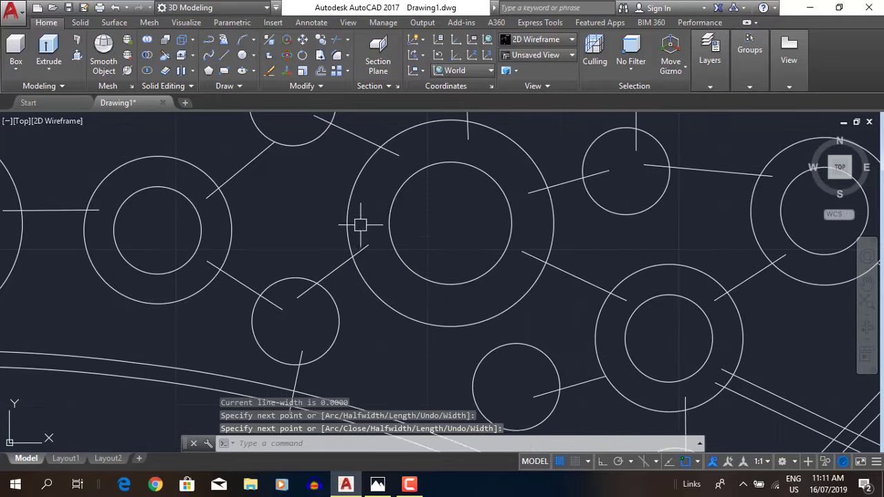
{"action": "scroll", "coordinate": [373, 263], "scroll_direction": "down", "scroll_amount": 2}
{"action": "left_click", "coordinate": [378, 486]}
{"action": "left_click", "coordinate": [378, 486]}
{"action": "key", "text": "Return"}
{"action": "key", "text": "Return"}
{"action": "scroll", "coordinate": [298, 277], "scroll_direction": "up", "scroll_amount": 3}
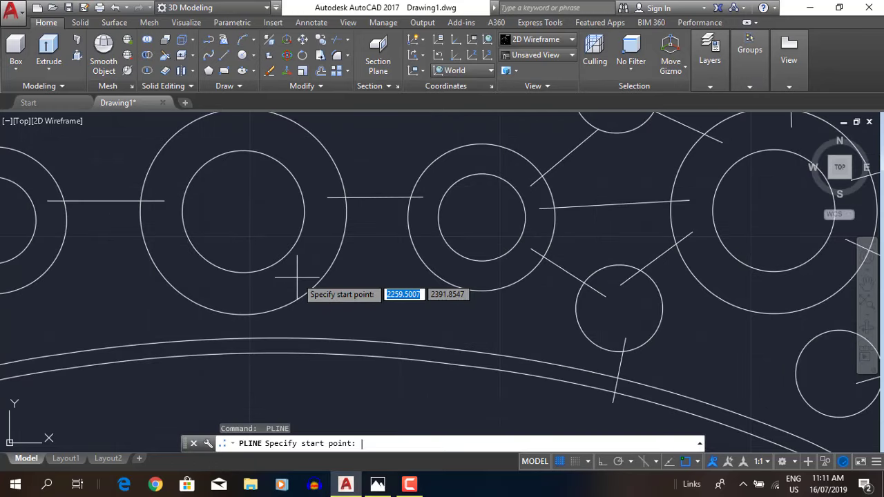
{"action": "scroll", "coordinate": [188, 368], "scroll_direction": "down", "scroll_amount": 3}
{"action": "key", "text": "Return"}
{"action": "scroll", "coordinate": [271, 309], "scroll_direction": "up", "scroll_amount": 3}
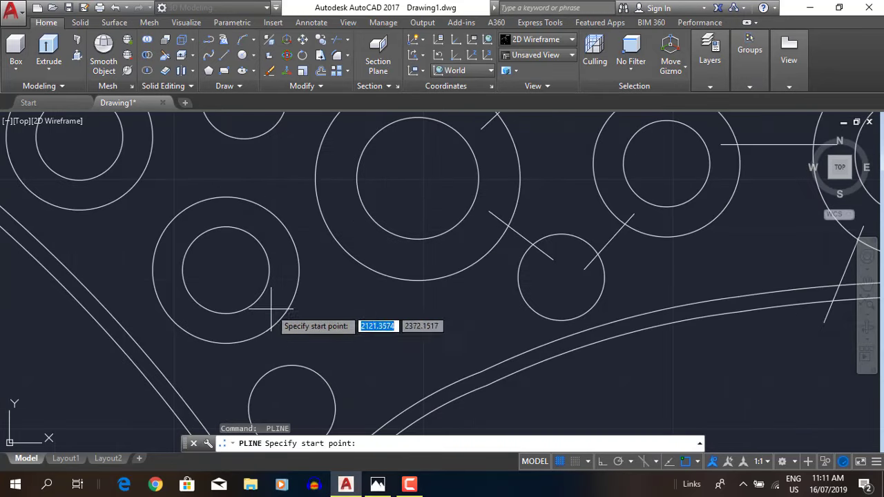
{"action": "scroll", "coordinate": [329, 257], "scroll_direction": "down", "scroll_amount": 2}
{"action": "scroll", "coordinate": [328, 270], "scroll_direction": "up", "scroll_amount": 2}
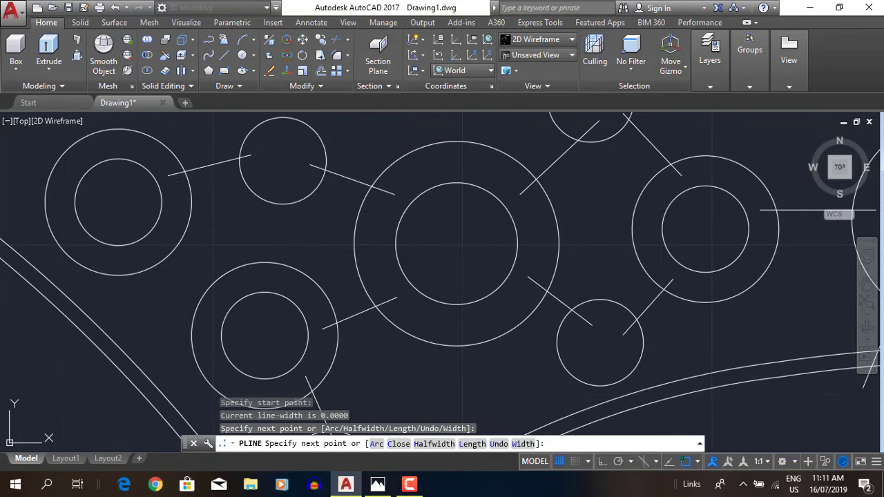
{"action": "left_click", "coordinate": [378, 485]}
{"action": "left_click", "coordinate": [378, 486]}
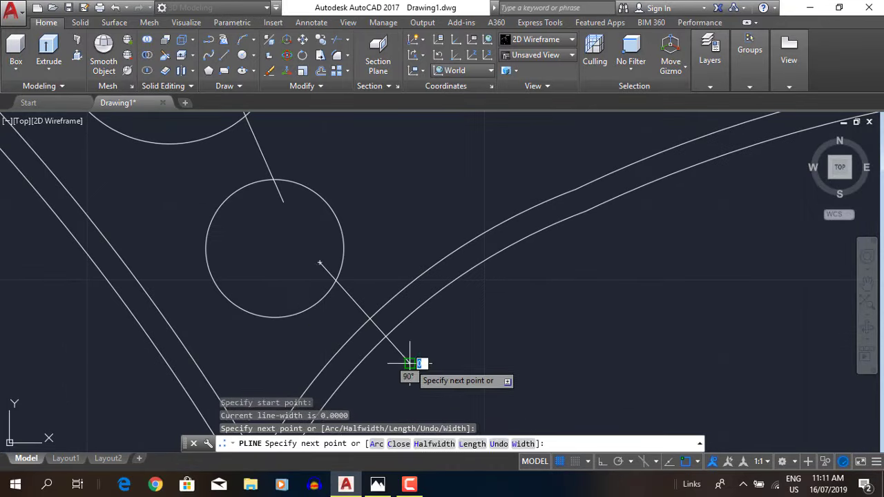
{"action": "scroll", "coordinate": [408, 361], "scroll_direction": "down", "scroll_amount": 2}
{"action": "key", "text": "Return"}
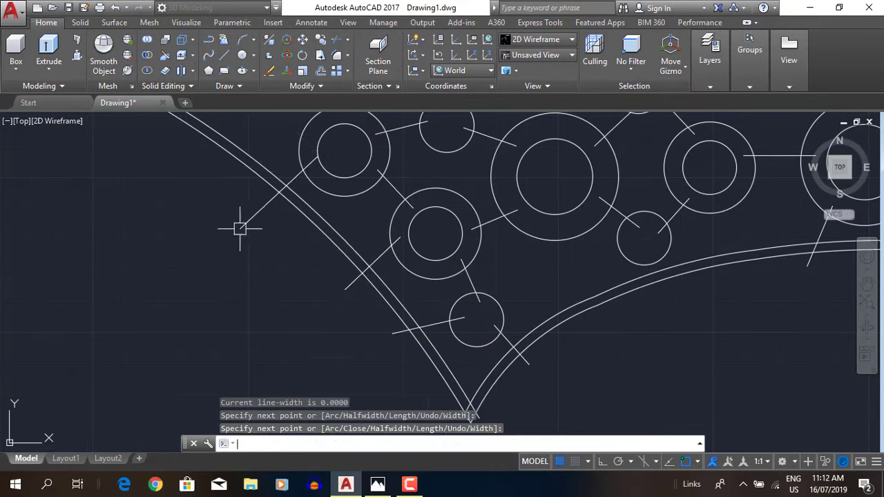
Step: Draw one more path polyline after comparing with the reference site plan
{"action": "scroll", "coordinate": [240, 228], "scroll_direction": "down", "scroll_amount": 3}
{"action": "left_click", "coordinate": [378, 486]}
{"action": "left_click", "coordinate": [379, 485]}
{"action": "key", "text": "Return"}
{"action": "key", "text": "Return"}
{"action": "scroll", "coordinate": [466, 418], "scroll_direction": "up", "scroll_amount": 3}
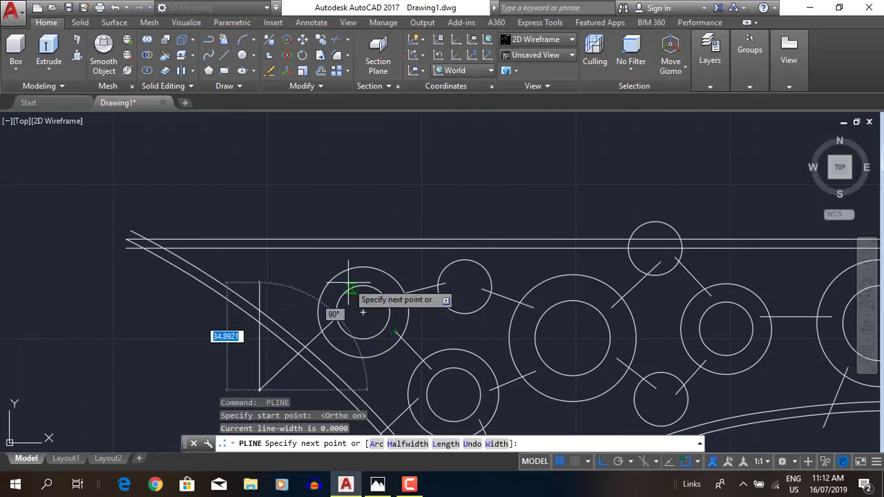
{"action": "scroll", "coordinate": [348, 283], "scroll_direction": "up", "scroll_amount": 3}
{"action": "scroll", "coordinate": [513, 247], "scroll_direction": "down", "scroll_amount": 4}
{"action": "scroll", "coordinate": [368, 186], "scroll_direction": "up", "scroll_amount": 1}
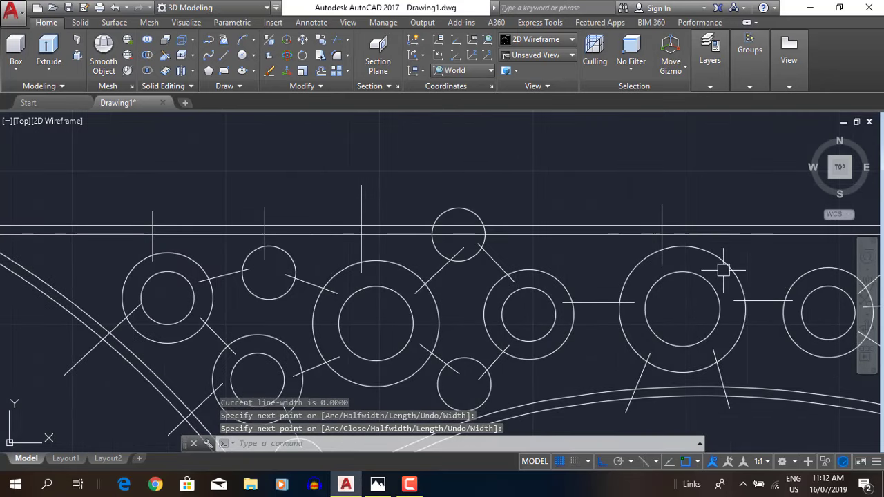
{"action": "scroll", "coordinate": [622, 242], "scroll_direction": "down", "scroll_amount": 2}
{"action": "key", "text": "Return"}
{"action": "key", "text": "Return"}
{"action": "scroll", "coordinate": [484, 262], "scroll_direction": "up", "scroll_amount": 2}
Step: Finish an offset path edge on the left side of the plan
{"action": "scroll", "coordinate": [660, 258], "scroll_direction": "down", "scroll_amount": 2}
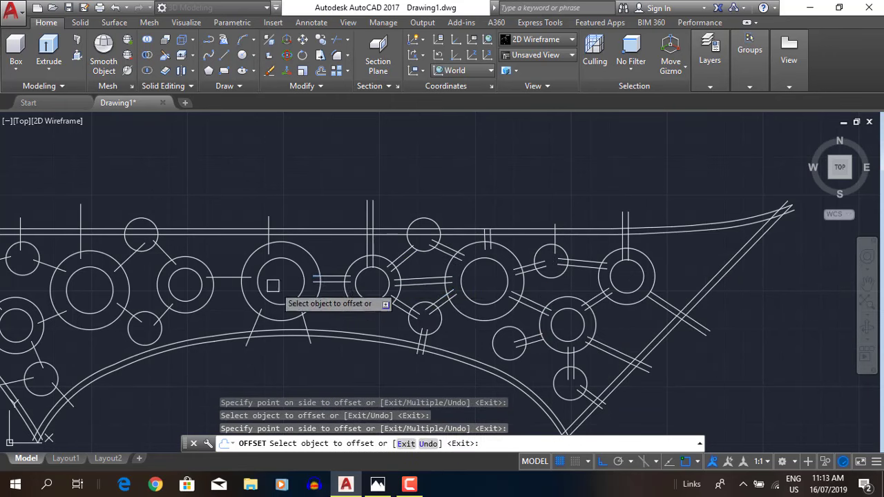
{"action": "left_click", "coordinate": [161, 246]}
{"action": "middle_click_drag", "start_coordinate": [83, 301], "coordinate": [276, 303]}
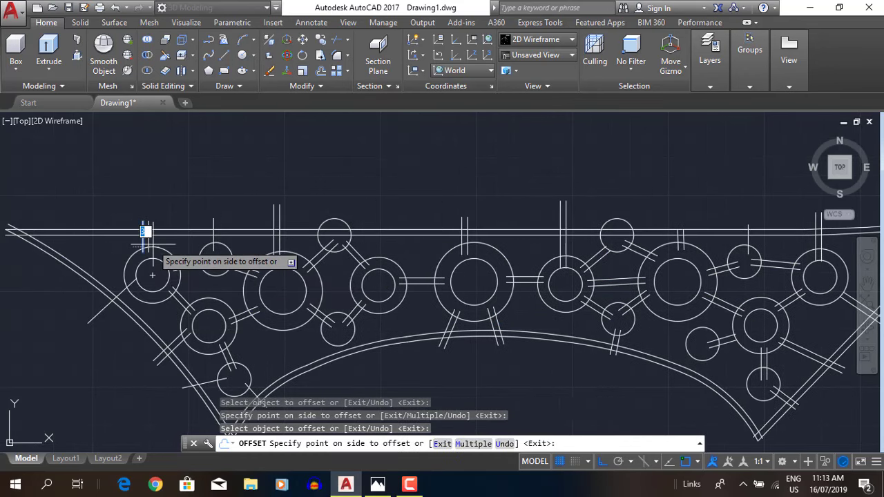
{"action": "middle_click_drag", "start_coordinate": [364, 393], "coordinate": [333, 330]}
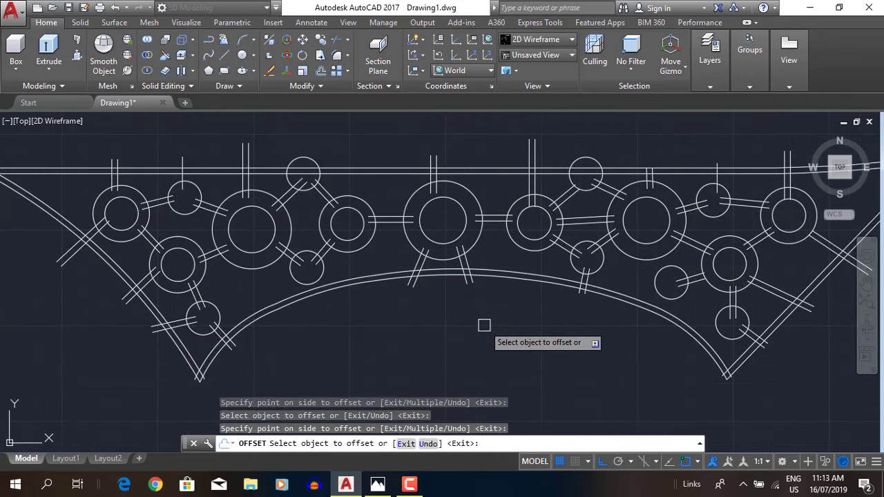
{"action": "scroll", "coordinate": [424, 251], "scroll_direction": "up", "scroll_amount": 3}
Step: Move misaligned path lines, including a vertical one, into their correct positions
{"action": "left_click", "coordinate": [424, 207]}
{"action": "key", "text": "Return"}
{"action": "left_click", "coordinate": [424, 237]}
{"action": "left_click", "coordinate": [424, 256]}
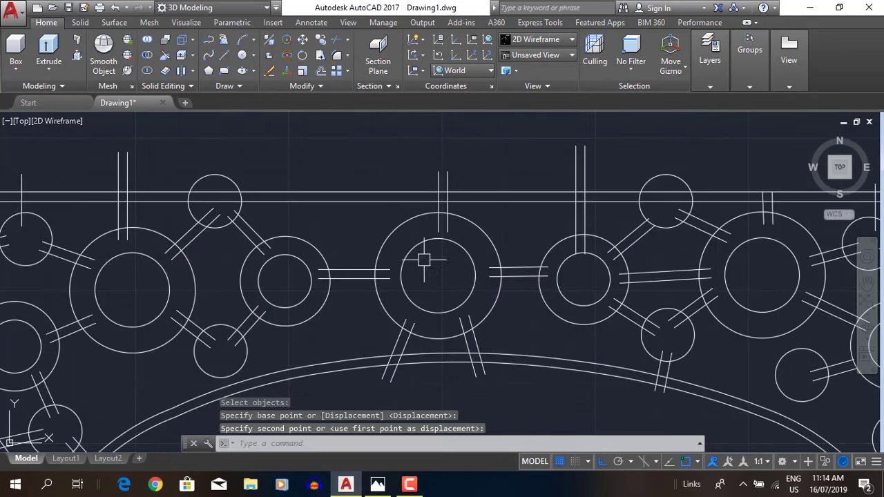
{"action": "key", "text": "Return"}
{"action": "left_click", "coordinate": [201, 219]}
{"action": "key", "text": "Return"}
{"action": "left_click", "coordinate": [127, 216]}
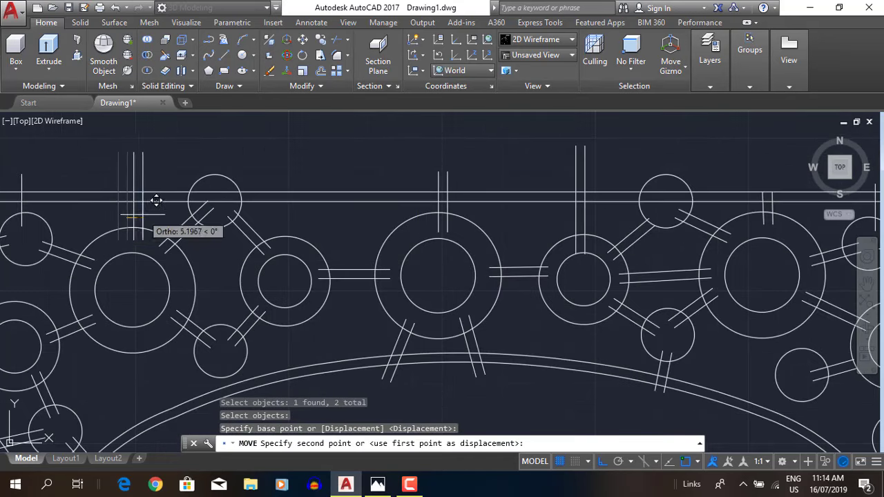
{"action": "left_click", "coordinate": [156, 200]}
Step: Offset the left plaza's circle to add an inner ring
{"action": "middle_click_drag", "start_coordinate": [165, 331], "coordinate": [366, 292]}
{"action": "key", "text": "o"}
{"action": "key", "text": "Return"}
{"action": "key", "text": "Return"}
{"action": "left_click", "coordinate": [171, 307]}
{"action": "left_click", "coordinate": [216, 307]}
{"action": "key", "text": "Escape"}
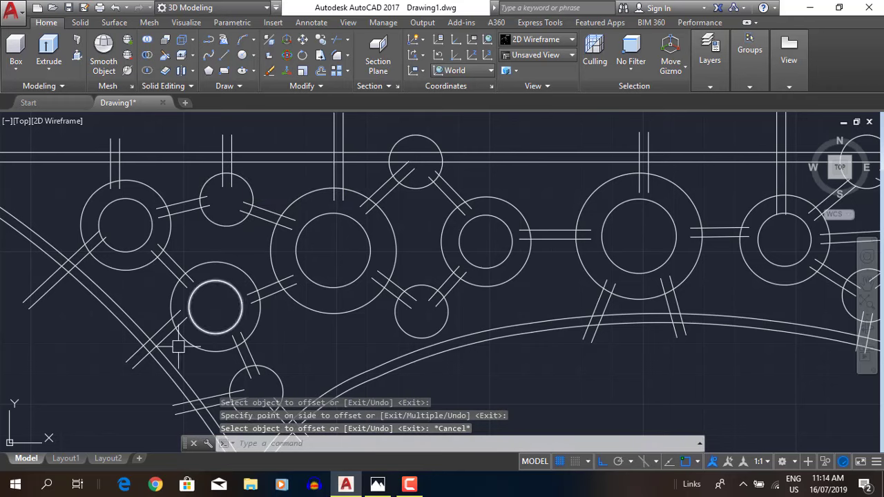
Step: Move the two lower-left path lines into their new position
{"action": "middle_click_drag", "start_coordinate": [178, 347], "coordinate": [195, 298]}
{"action": "key", "text": "m"}
{"action": "key", "text": "Return"}
{"action": "left_click", "coordinate": [158, 297]}
{"action": "key", "text": "Return"}
{"action": "left_click", "coordinate": [178, 299]}
{"action": "left_click", "coordinate": [166, 297]}
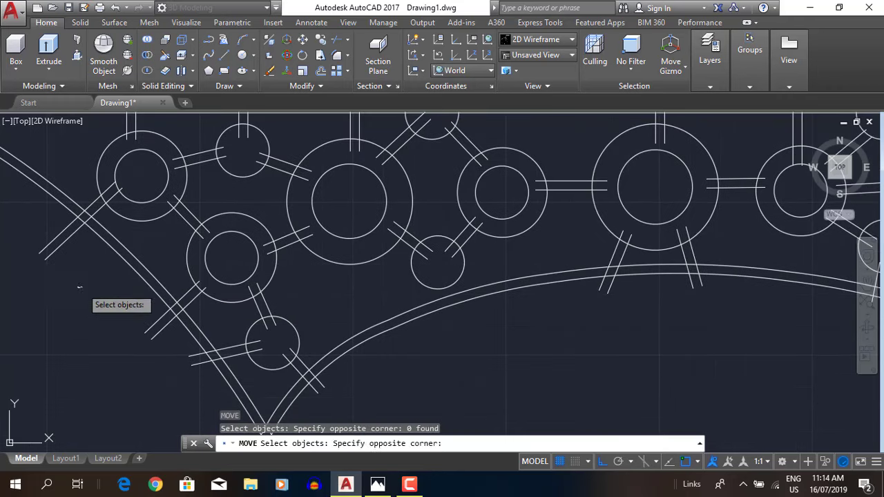
{"action": "left_click", "coordinate": [79, 287]}
{"action": "key", "text": "Return"}
{"action": "left_click", "coordinate": [69, 252]}
{"action": "left_click", "coordinate": [576, 381]}
Step: Draw a new path polyline among the right-hand plazas after checking the reference
{"action": "middle_click_drag", "start_coordinate": [512, 353], "coordinate": [163, 304]}
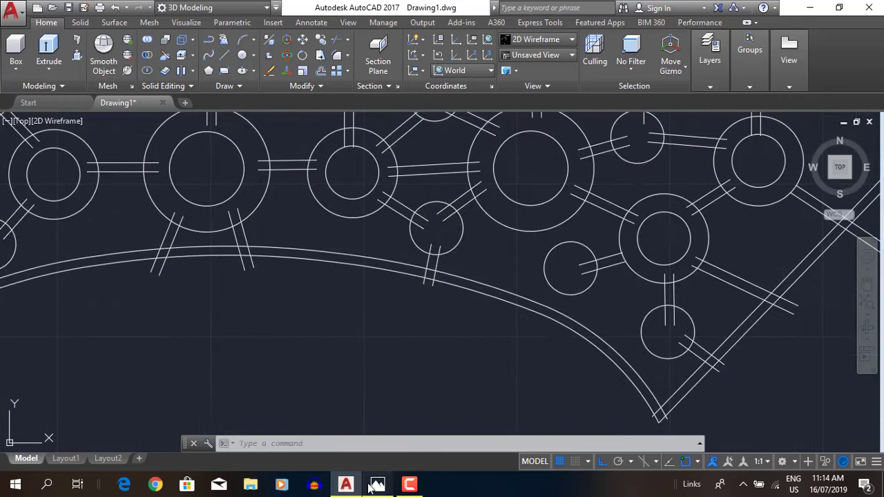
{"action": "left_click", "coordinate": [371, 487]}
{"action": "left_click", "coordinate": [346, 484]}
{"action": "type", "text": "pl"}
{"action": "key", "text": "Return"}
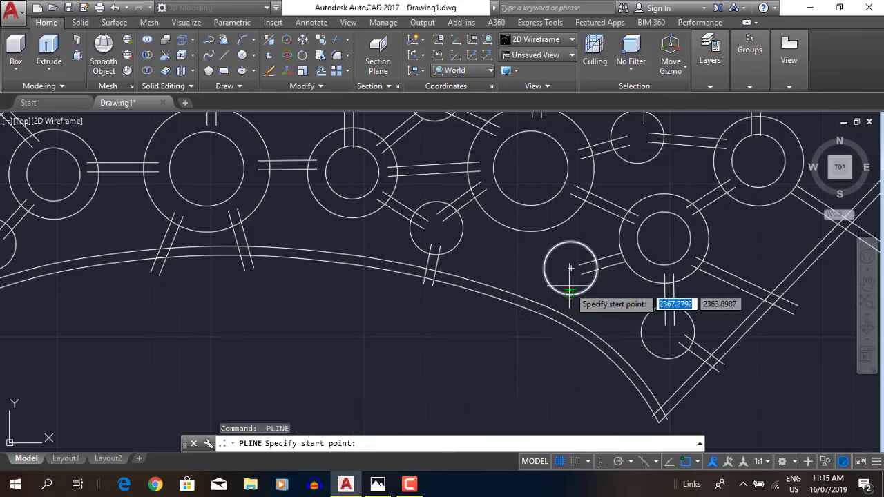
Step: Offset the new right-hand path line into a parallel pair
{"action": "type", "text": "o"}
{"action": "key", "text": "Return"}
{"action": "key", "text": "Return"}
{"action": "left_click", "coordinate": [612, 391]}
{"action": "left_click", "coordinate": [513, 361]}
{"action": "key", "text": "Escape"}
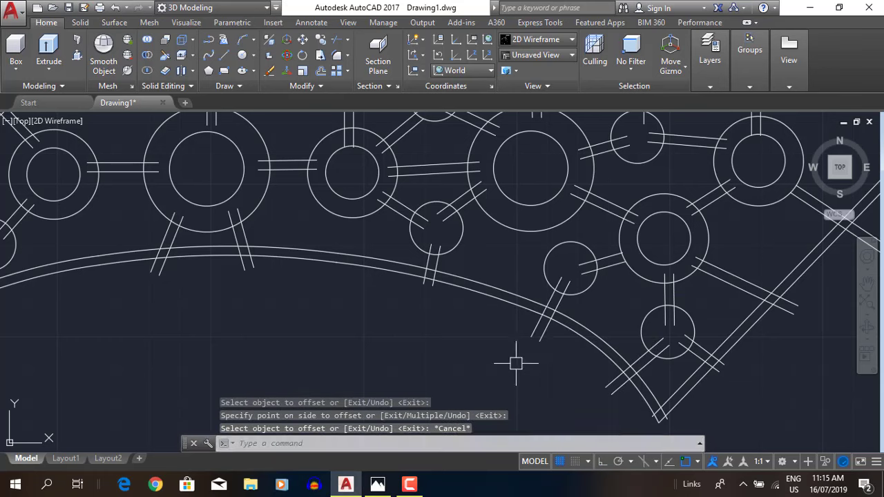
{"action": "left_click", "coordinate": [373, 486]}
{"action": "left_click", "coordinate": [346, 484]}
{"action": "scroll", "coordinate": [513, 352], "scroll_direction": "down", "scroll_amount": 3}
{"action": "left_click", "coordinate": [379, 484]}
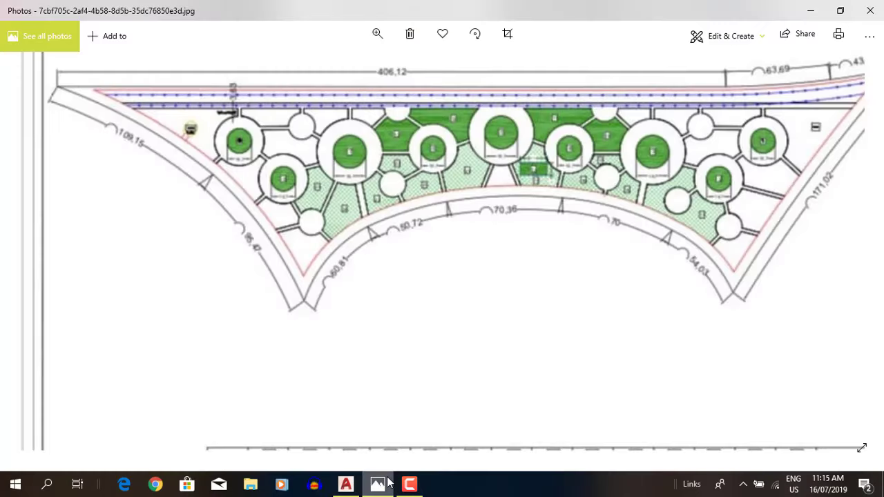
{"action": "key", "text": "alt+Tab"}
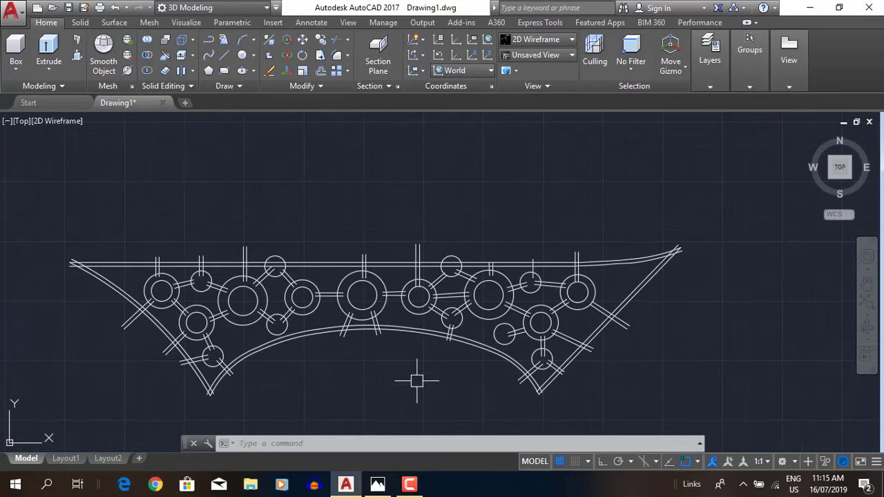
Step: Start TRIM and cut away the path lines at the first two central junctions
{"action": "type", "text": "tr"}
{"action": "key", "text": "Return"}
{"action": "key", "text": "Return"}
{"action": "scroll", "coordinate": [513, 389], "scroll_direction": "up", "scroll_amount": 5}
{"action": "left_click", "coordinate": [375, 283]}
{"action": "left_click", "coordinate": [352, 241]}
{"action": "left_click", "coordinate": [445, 233]}
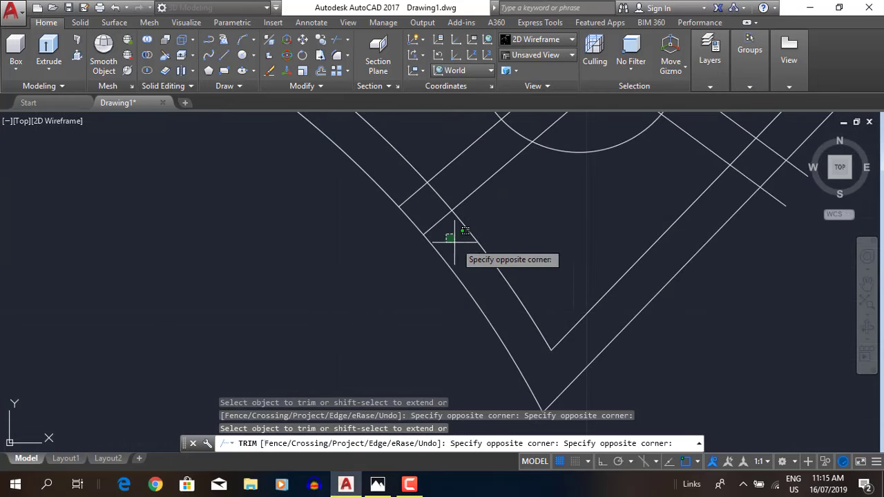
{"action": "left_click", "coordinate": [455, 239]}
Step: Trim a path piece inside the left plaza circle, undo it, and begin at the road corner
{"action": "scroll", "coordinate": [478, 207], "scroll_direction": "up", "scroll_amount": 1}
{"action": "scroll", "coordinate": [551, 178], "scroll_direction": "up", "scroll_amount": 2}
{"action": "scroll", "coordinate": [679, 184], "scroll_direction": "down", "scroll_amount": 2}
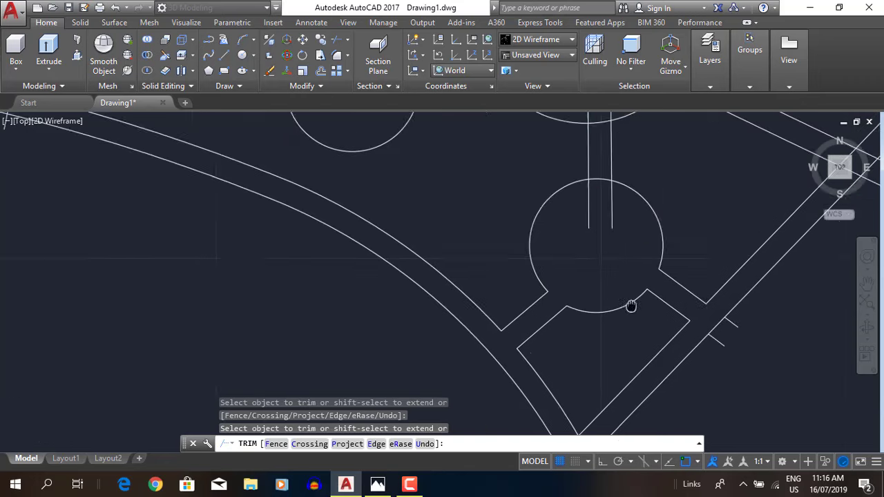
{"action": "middle_click_drag", "start_coordinate": [521, 210], "coordinate": [558, 300]}
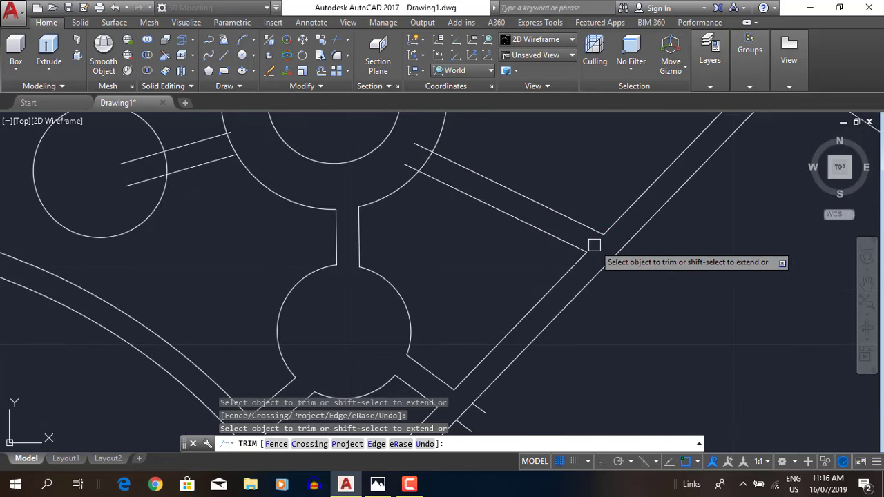
{"action": "left_click", "coordinate": [138, 175]}
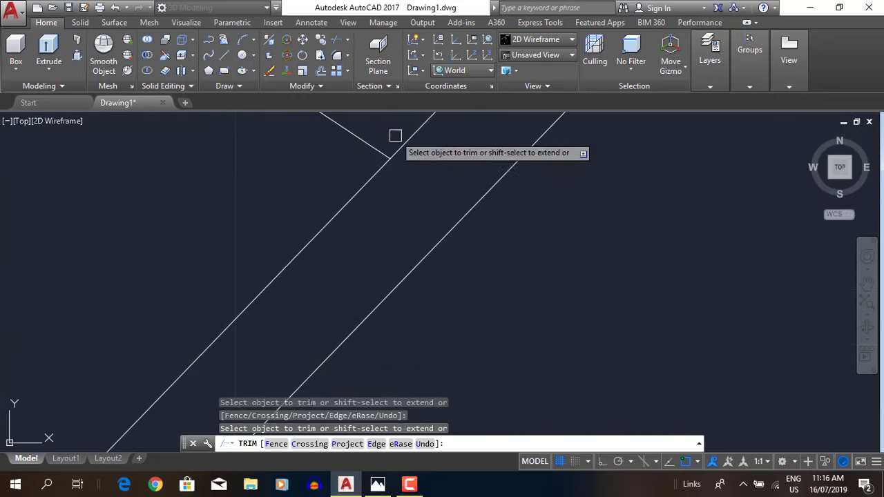
{"action": "key", "text": "ctrl+z"}
{"action": "scroll", "coordinate": [550, 281], "scroll_direction": "down", "scroll_amount": 3}
{"action": "left_click", "coordinate": [631, 311]}
Step: Trim the path lines inside and crossing the lower-left plaza circle
{"action": "scroll", "coordinate": [530, 295], "scroll_direction": "up", "scroll_amount": 4}
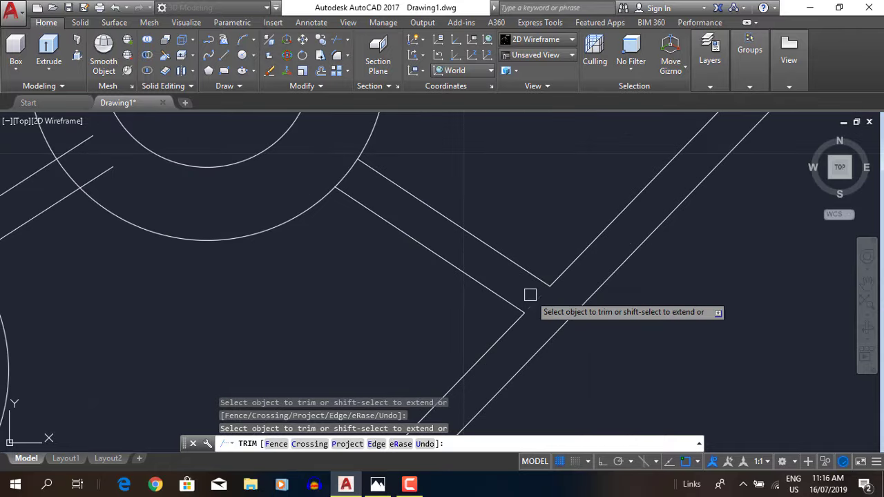
{"action": "middle_click_drag", "start_coordinate": [87, 142], "coordinate": [263, 266]}
{"action": "scroll", "coordinate": [108, 251], "scroll_direction": "down", "scroll_amount": 3}
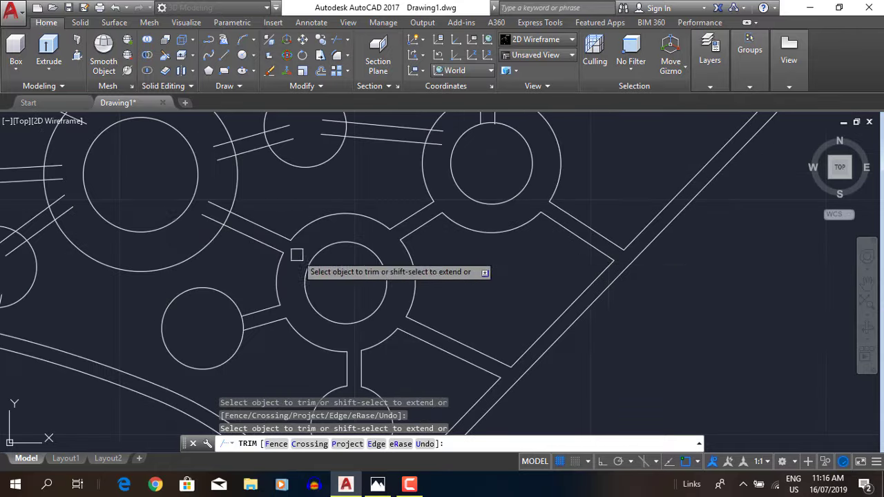
{"action": "scroll", "coordinate": [571, 297], "scroll_direction": "up", "scroll_amount": 3}
{"action": "scroll", "coordinate": [335, 233], "scroll_direction": "up", "scroll_amount": 3}
{"action": "scroll", "coordinate": [383, 336], "scroll_direction": "down", "scroll_amount": 3}
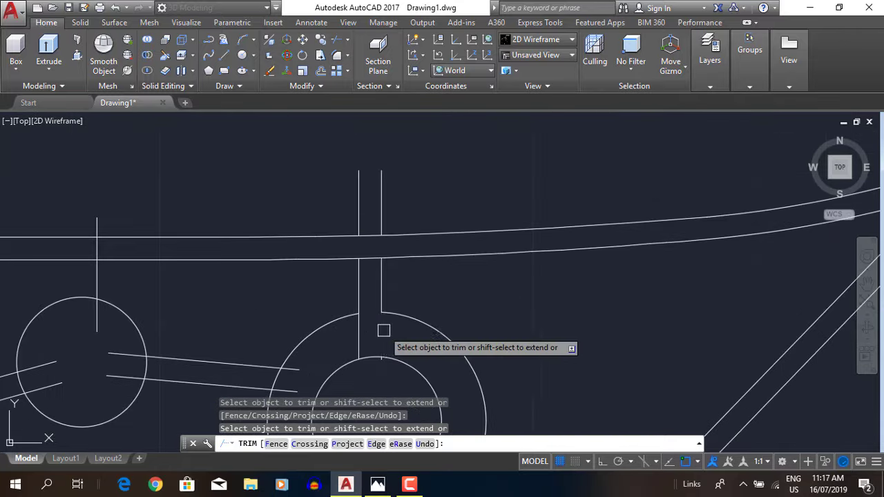
{"action": "scroll", "coordinate": [187, 274], "scroll_direction": "up", "scroll_amount": 2}
{"action": "scroll", "coordinate": [218, 260], "scroll_direction": "up", "scroll_amount": 3}
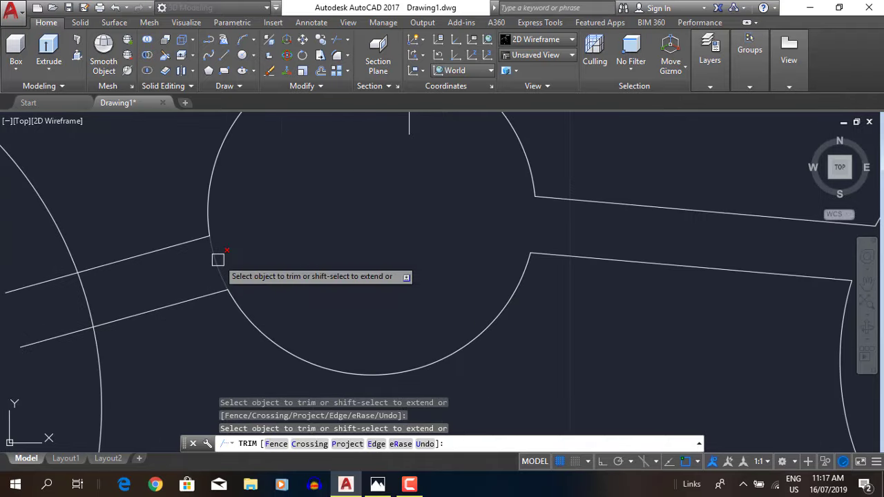
{"action": "scroll", "coordinate": [85, 297], "scroll_direction": "up", "scroll_amount": 3}
{"action": "scroll", "coordinate": [182, 327], "scroll_direction": "down", "scroll_amount": 4}
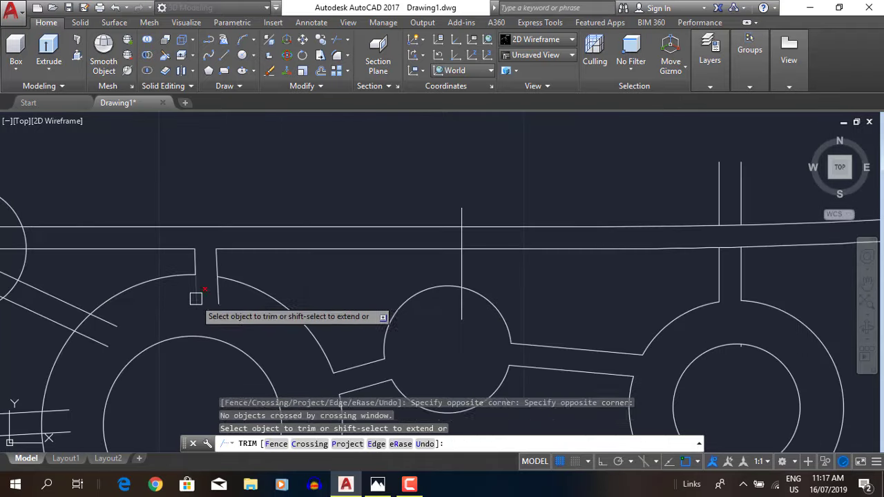
{"action": "scroll", "coordinate": [94, 329], "scroll_direction": "up", "scroll_amount": 3}
{"action": "scroll", "coordinate": [249, 257], "scroll_direction": "down", "scroll_amount": 3}
{"action": "scroll", "coordinate": [325, 229], "scroll_direction": "down", "scroll_amount": 2}
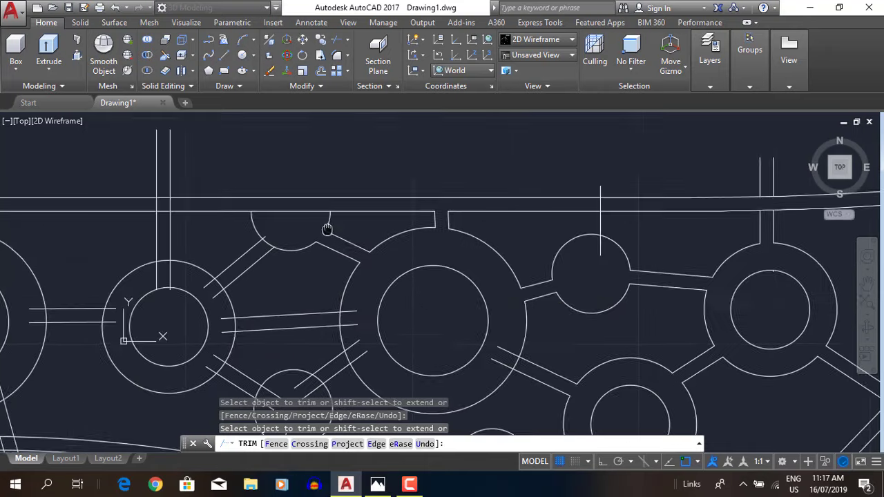
{"action": "scroll", "coordinate": [379, 392], "scroll_direction": "up", "scroll_amount": 1}
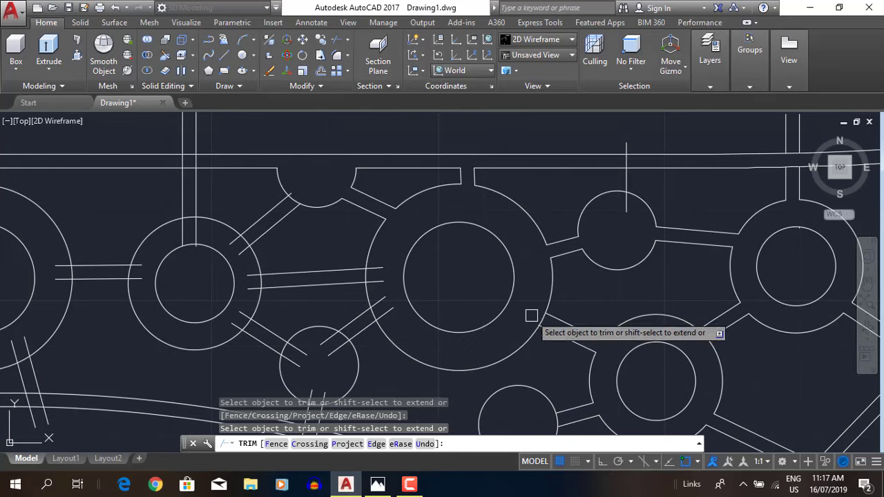
{"action": "scroll", "coordinate": [529, 312], "scroll_direction": "up", "scroll_amount": 2}
{"action": "scroll", "coordinate": [260, 286], "scroll_direction": "up", "scroll_amount": 1}
{"action": "left_click", "coordinate": [158, 377]}
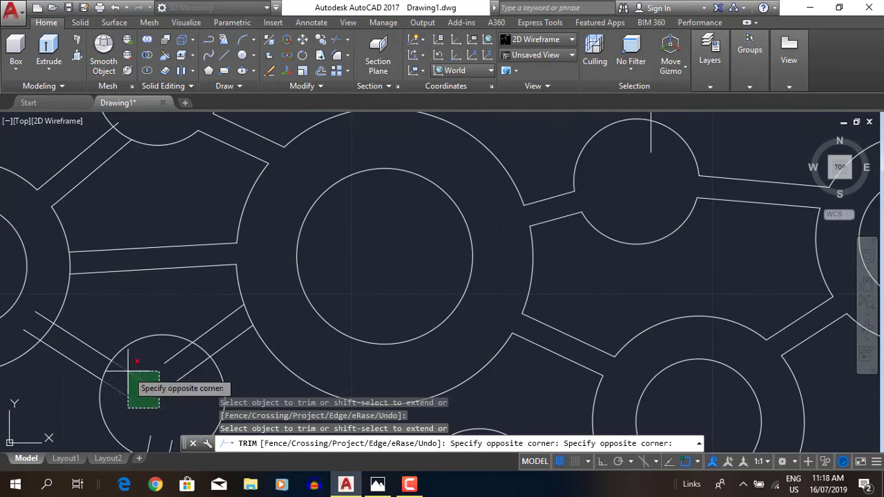
{"action": "left_click", "coordinate": [124, 414]}
{"action": "middle_click_drag", "start_coordinate": [172, 375], "coordinate": [225, 263]}
{"action": "left_click", "coordinate": [205, 408]}
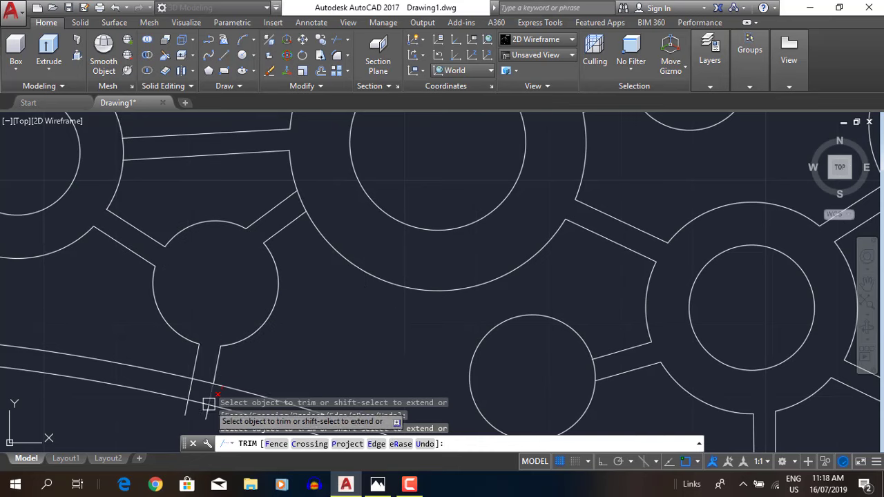
Step: Trim the overlapping path lines and leftover pieces at the next several junctions
{"action": "scroll", "coordinate": [258, 310], "scroll_direction": "down", "scroll_amount": 1}
{"action": "scroll", "coordinate": [326, 327], "scroll_direction": "down", "scroll_amount": 2}
{"action": "scroll", "coordinate": [333, 216], "scroll_direction": "up", "scroll_amount": 4}
{"action": "scroll", "coordinate": [315, 205], "scroll_direction": "down", "scroll_amount": 2}
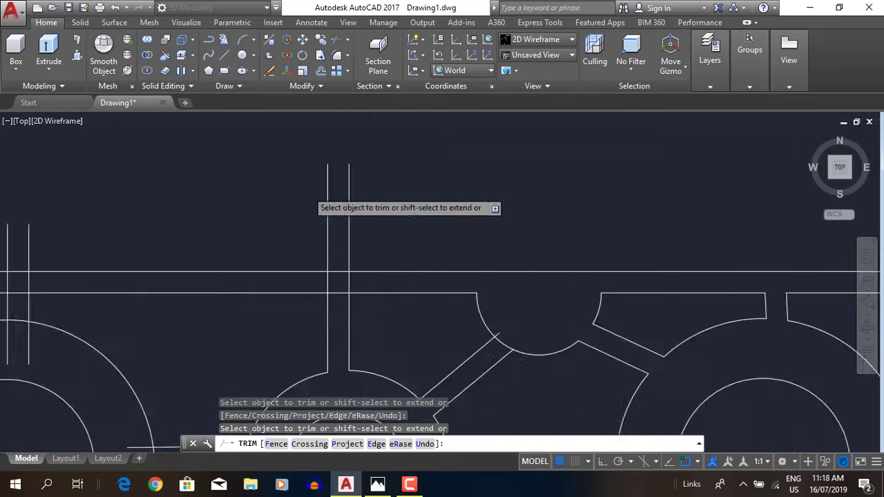
{"action": "left_click", "coordinate": [355, 339]}
{"action": "scroll", "coordinate": [203, 178], "scroll_direction": "down", "scroll_amount": 2}
{"action": "scroll", "coordinate": [257, 303], "scroll_direction": "up", "scroll_amount": 3}
{"action": "scroll", "coordinate": [257, 303], "scroll_direction": "down", "scroll_amount": 2}
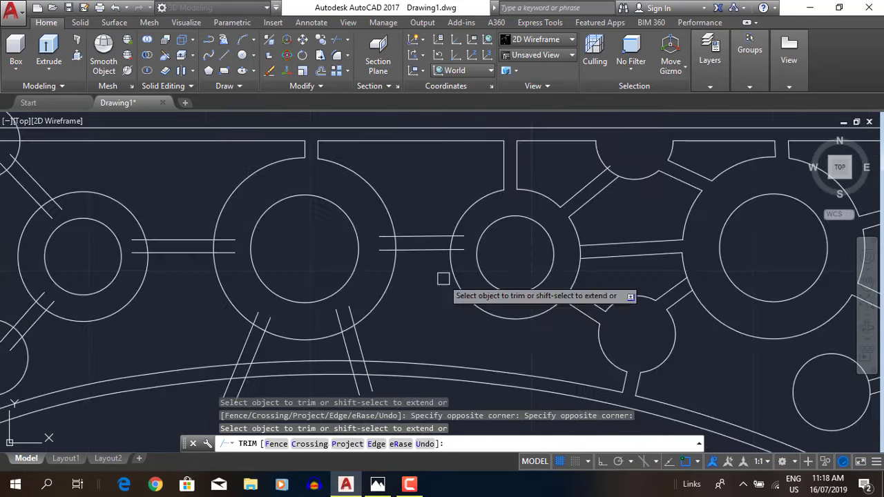
{"action": "scroll", "coordinate": [445, 284], "scroll_direction": "up", "scroll_amount": 3}
{"action": "left_click", "coordinate": [465, 242]}
{"action": "scroll", "coordinate": [345, 311], "scroll_direction": "up", "scroll_amount": 2}
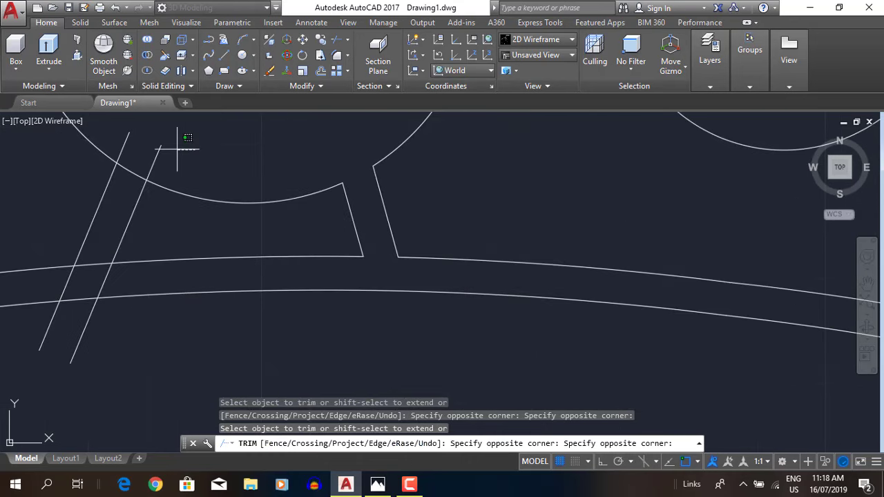
{"action": "left_click", "coordinate": [90, 281]}
{"action": "scroll", "coordinate": [131, 165], "scroll_direction": "up", "scroll_amount": 3}
{"action": "left_click", "coordinate": [122, 266]}
{"action": "left_click", "coordinate": [221, 297]}
Step: Trim the path ends where paths meet a circle and at the top boundary
{"action": "scroll", "coordinate": [221, 297], "scroll_direction": "down", "scroll_amount": 3}
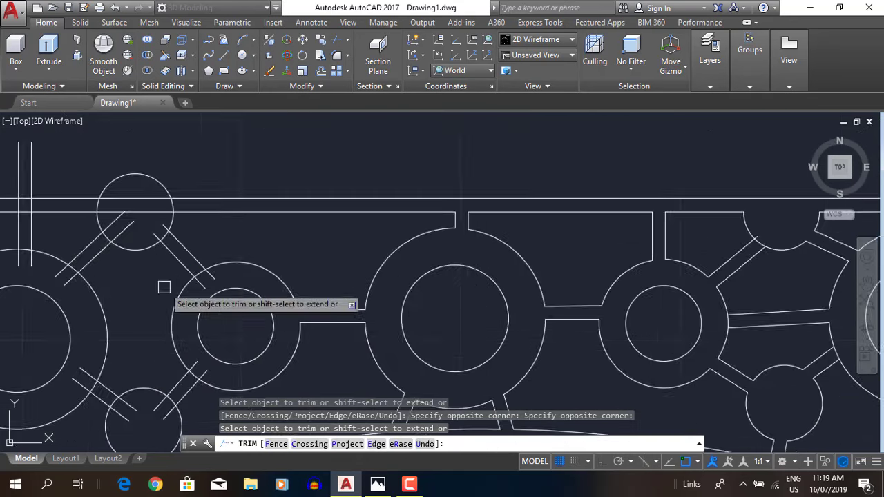
{"action": "scroll", "coordinate": [157, 140], "scroll_direction": "up", "scroll_amount": 3}
{"action": "scroll", "coordinate": [130, 153], "scroll_direction": "down", "scroll_amount": 2}
{"action": "scroll", "coordinate": [153, 246], "scroll_direction": "up", "scroll_amount": 2}
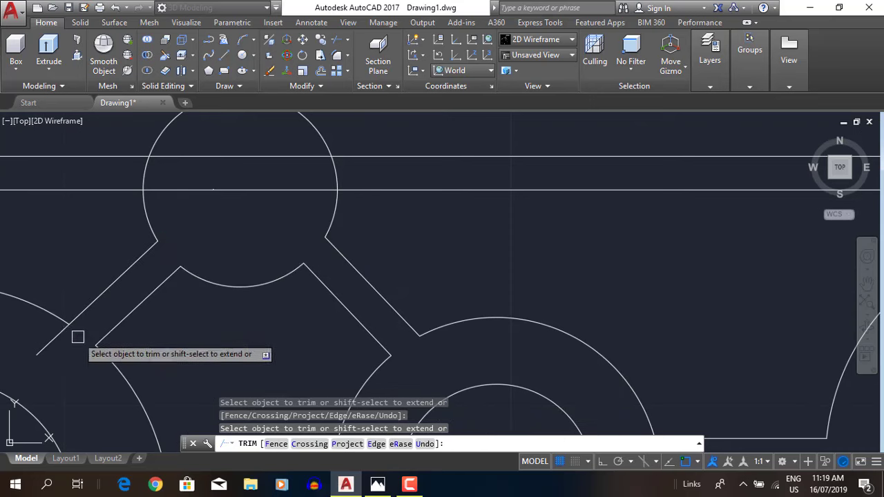
{"action": "scroll", "coordinate": [270, 219], "scroll_direction": "down", "scroll_amount": 2}
{"action": "scroll", "coordinate": [201, 258], "scroll_direction": "down", "scroll_amount": 2}
{"action": "scroll", "coordinate": [303, 289], "scroll_direction": "up", "scroll_amount": 4}
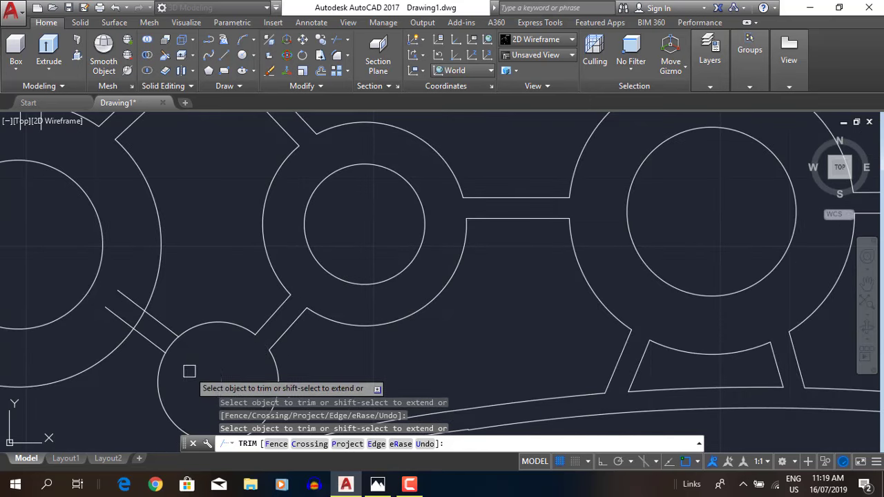
{"action": "scroll", "coordinate": [170, 336], "scroll_direction": "down", "scroll_amount": 2}
{"action": "left_click", "coordinate": [316, 234]}
{"action": "scroll", "coordinate": [292, 182], "scroll_direction": "up", "scroll_amount": 3}
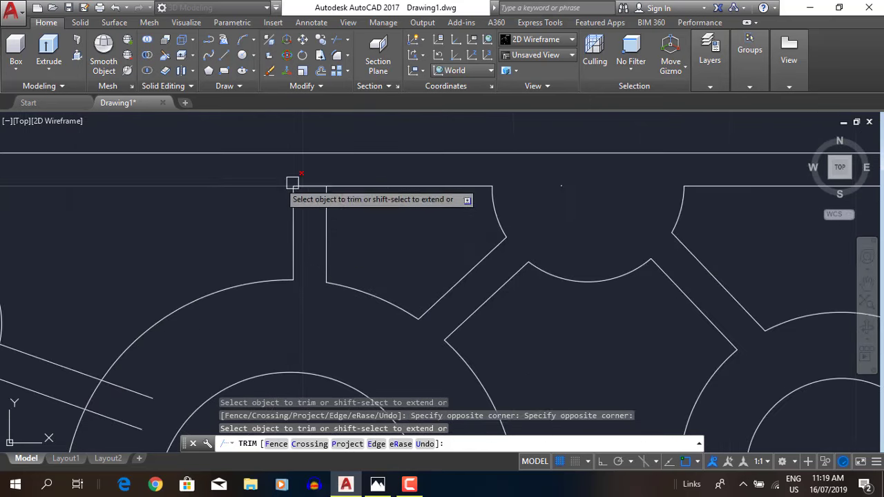
{"action": "scroll", "coordinate": [237, 286], "scroll_direction": "down", "scroll_amount": 1}
{"action": "left_click", "coordinate": [212, 302]}
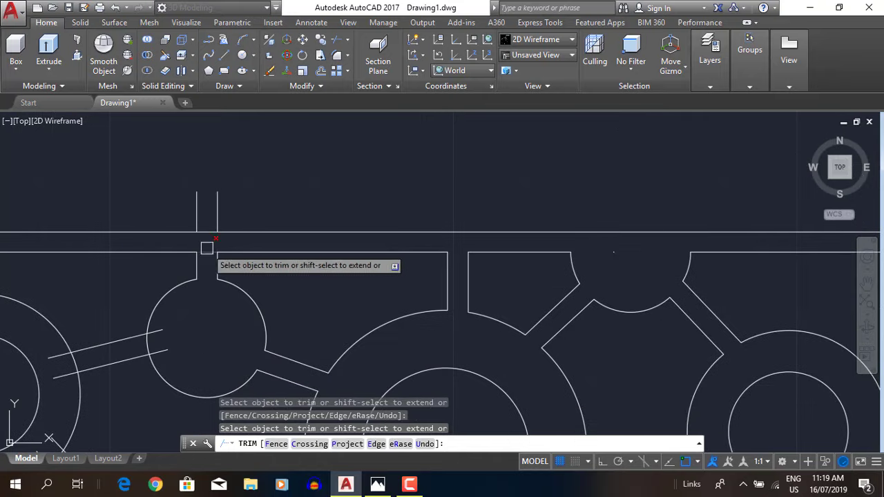
Step: Trim the lines crossing the last plaza circle, then end the trim command
{"action": "scroll", "coordinate": [153, 343], "scroll_direction": "down", "scroll_amount": 3}
{"action": "scroll", "coordinate": [290, 306], "scroll_direction": "up", "scroll_amount": 3}
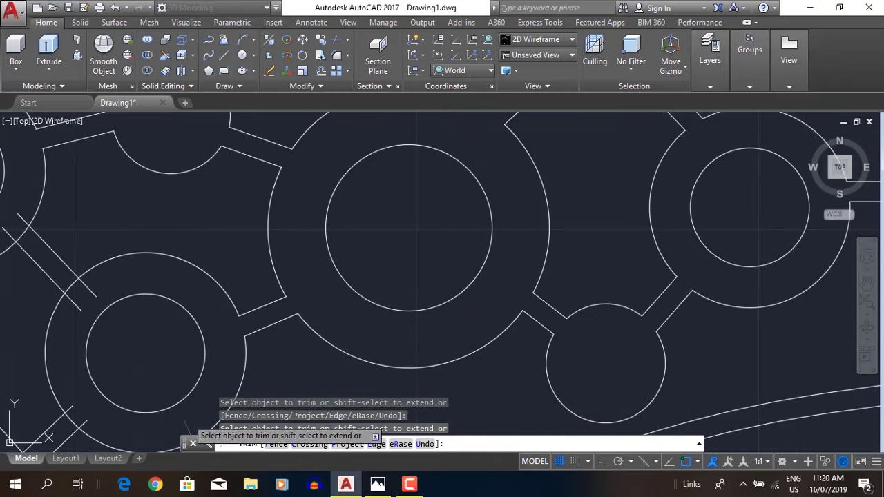
{"action": "scroll", "coordinate": [232, 309], "scroll_direction": "up", "scroll_amount": 2}
{"action": "scroll", "coordinate": [276, 346], "scroll_direction": "up", "scroll_amount": 2}
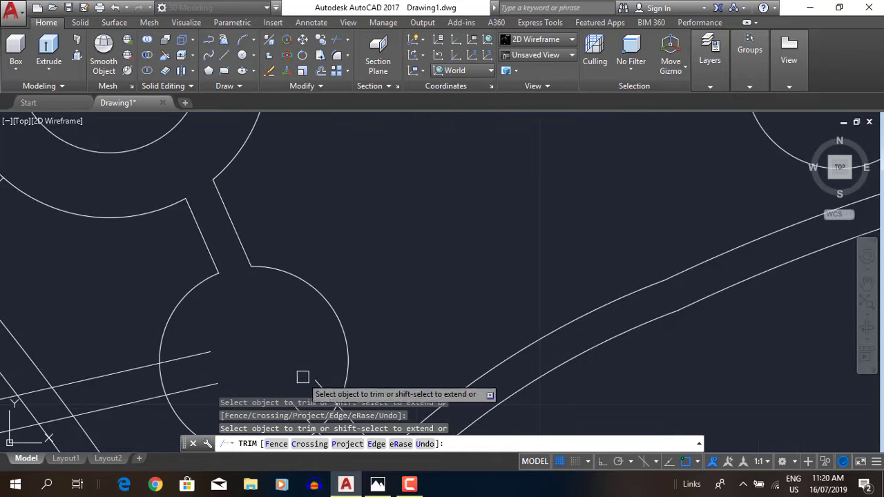
{"action": "scroll", "coordinate": [303, 377], "scroll_direction": "down", "scroll_amount": 3}
{"action": "scroll", "coordinate": [369, 379], "scroll_direction": "up", "scroll_amount": 2}
{"action": "scroll", "coordinate": [369, 380], "scroll_direction": "up", "scroll_amount": 2}
{"action": "scroll", "coordinate": [389, 366], "scroll_direction": "down", "scroll_amount": 3}
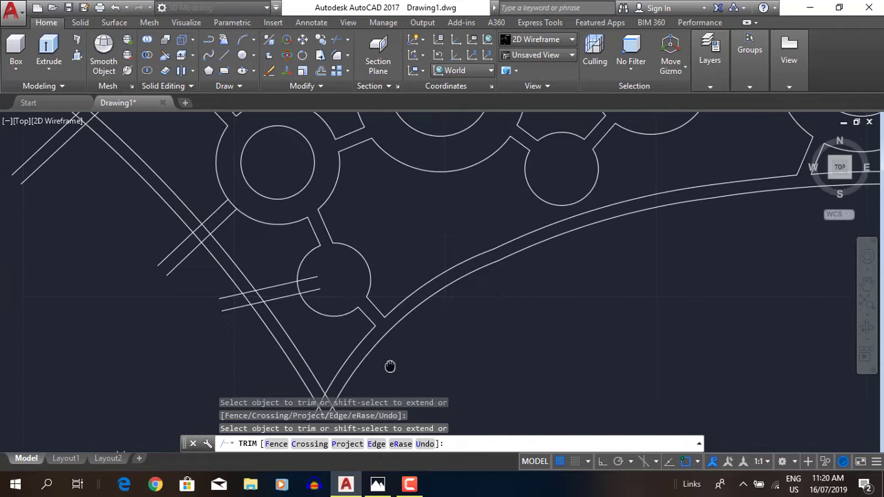
{"action": "scroll", "coordinate": [306, 252], "scroll_direction": "up", "scroll_amount": 3}
{"action": "scroll", "coordinate": [282, 315], "scroll_direction": "down", "scroll_amount": 3}
{"action": "scroll", "coordinate": [340, 263], "scroll_direction": "up", "scroll_amount": 3}
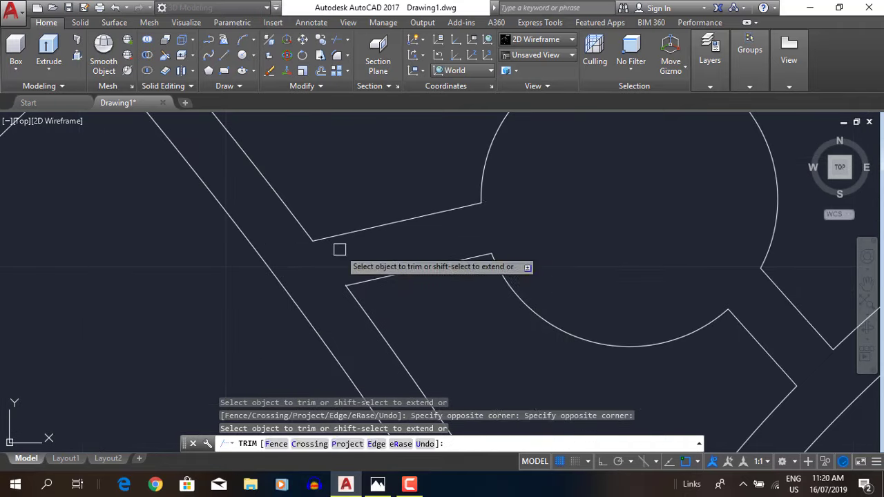
{"action": "scroll", "coordinate": [340, 249], "scroll_direction": "down", "scroll_amount": 1}
{"action": "scroll", "coordinate": [312, 172], "scroll_direction": "down", "scroll_amount": 2}
{"action": "scroll", "coordinate": [311, 306], "scroll_direction": "up", "scroll_amount": 3}
{"action": "left_click", "coordinate": [312, 306]}
{"action": "scroll", "coordinate": [434, 331], "scroll_direction": "up", "scroll_amount": 3}
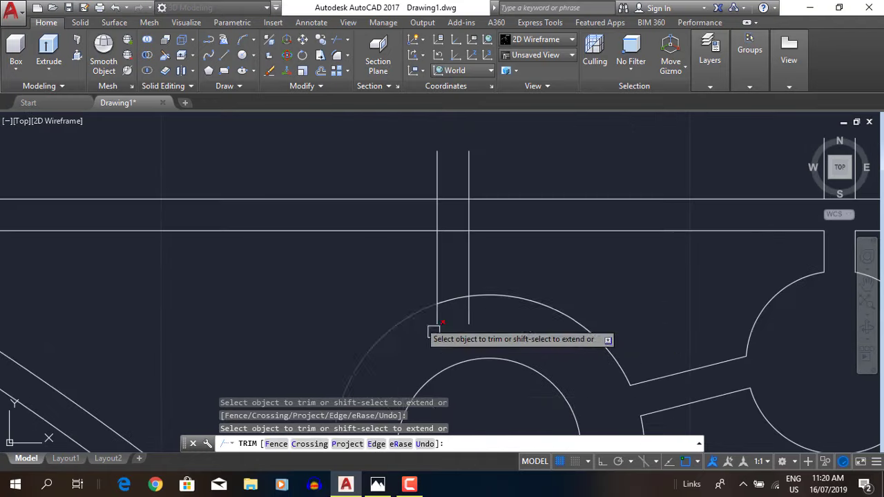
{"action": "left_click", "coordinate": [456, 315]}
{"action": "left_click", "coordinate": [422, 190]}
{"action": "scroll", "coordinate": [422, 190], "scroll_direction": "down", "scroll_amount": 3}
{"action": "scroll", "coordinate": [241, 264], "scroll_direction": "up", "scroll_amount": 3}
{"action": "scroll", "coordinate": [396, 244], "scroll_direction": "down", "scroll_amount": 2}
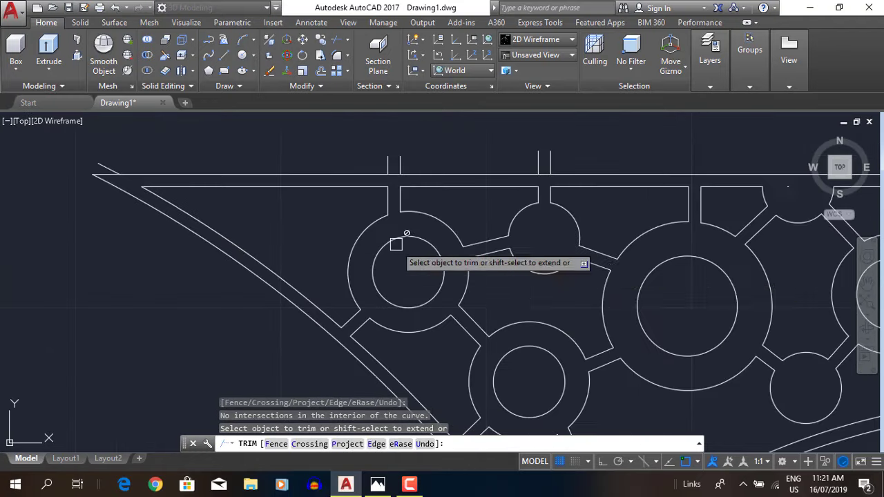
{"action": "scroll", "coordinate": [396, 245], "scroll_direction": "down", "scroll_amount": 4}
{"action": "scroll", "coordinate": [623, 251], "scroll_direction": "up", "scroll_amount": 5}
{"action": "key", "text": "Escape"}
Step: Select the three stray short segments beside the paths and delete them
{"action": "scroll", "coordinate": [299, 323], "scroll_direction": "down", "scroll_amount": 2}
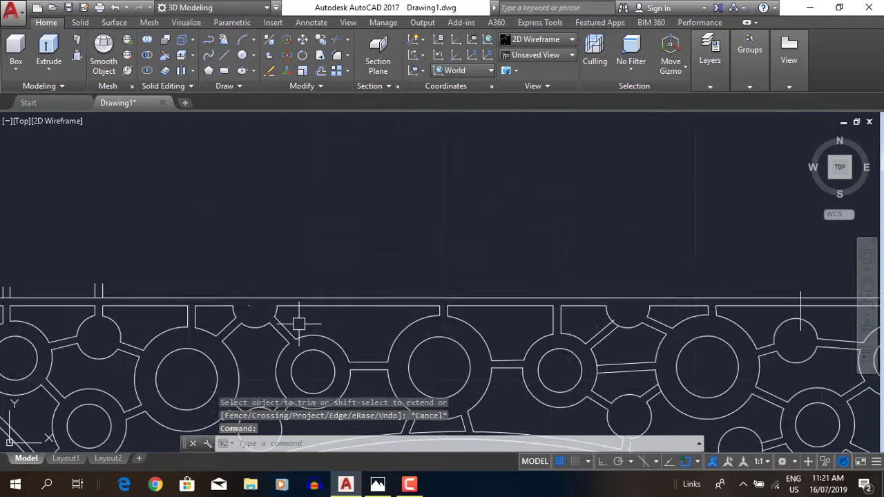
{"action": "scroll", "coordinate": [299, 323], "scroll_direction": "down", "scroll_amount": 3}
{"action": "left_click", "coordinate": [128, 296]}
{"action": "left_click", "coordinate": [734, 375]}
{"action": "scroll", "coordinate": [582, 296], "scroll_direction": "up", "scroll_amount": 4}
{"action": "left_click", "coordinate": [582, 296]}
{"action": "scroll", "coordinate": [565, 284], "scroll_direction": "up", "scroll_amount": 2}
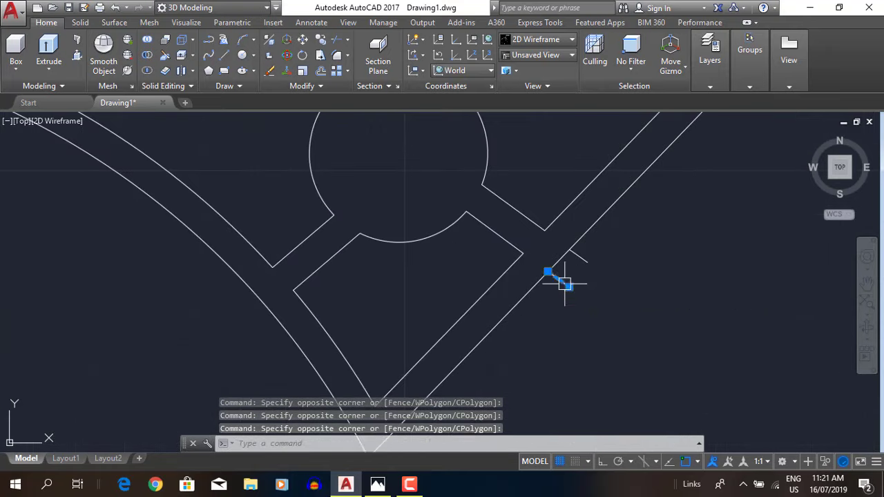
{"action": "key", "text": "Delete"}
{"action": "scroll", "coordinate": [656, 339], "scroll_direction": "down", "scroll_amount": 5}
{"action": "scroll", "coordinate": [207, 246], "scroll_direction": "up", "scroll_amount": 3}
{"action": "scroll", "coordinate": [207, 247], "scroll_direction": "down", "scroll_amount": 3}
{"action": "scroll", "coordinate": [442, 331], "scroll_direction": "up", "scroll_amount": 3}
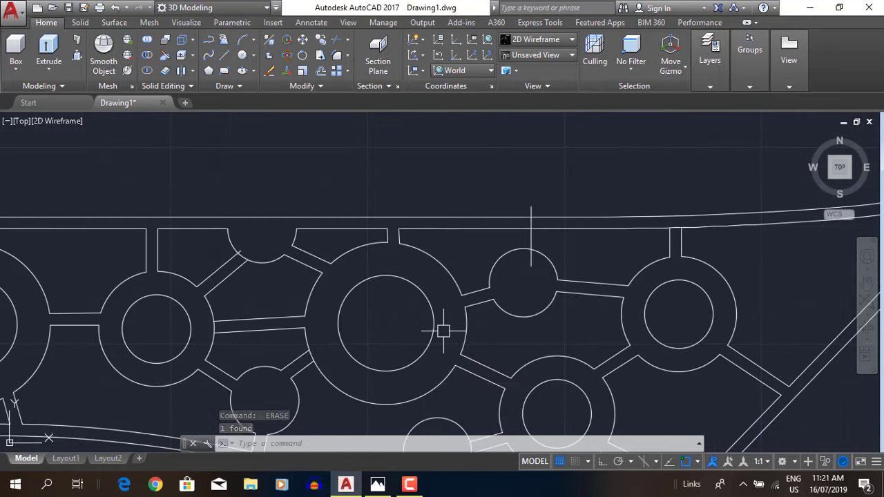
Step: Erase the two short stubs left above the boundary
{"action": "type", "text": "o"}
{"action": "key", "text": "Return"}
{"action": "key", "text": "Return"}
{"action": "type", "text": "tr"}
{"action": "key", "text": "Return"}
{"action": "key", "text": "Return"}
{"action": "scroll", "coordinate": [531, 256], "scroll_direction": "up", "scroll_amount": 3}
{"action": "left_click", "coordinate": [487, 144]}
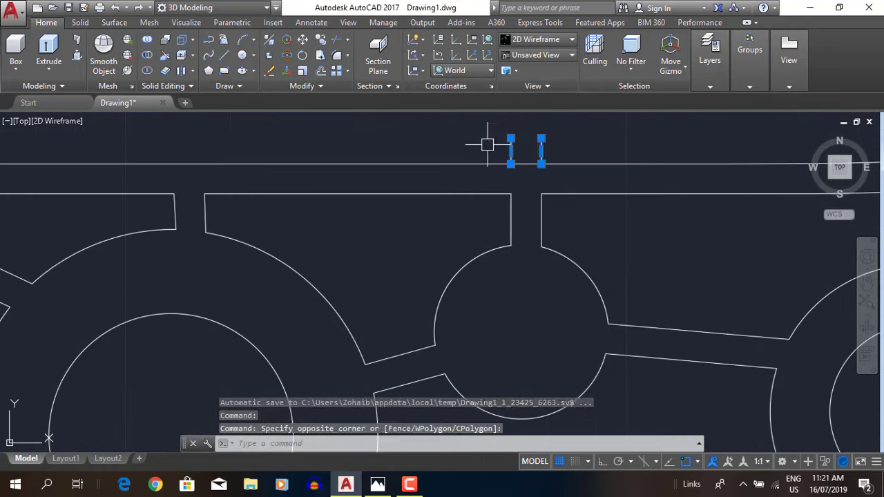
{"action": "type", "text": "e"}
{"action": "key", "text": "Return"}
{"action": "scroll", "coordinate": [520, 343], "scroll_direction": "down", "scroll_amount": 5}
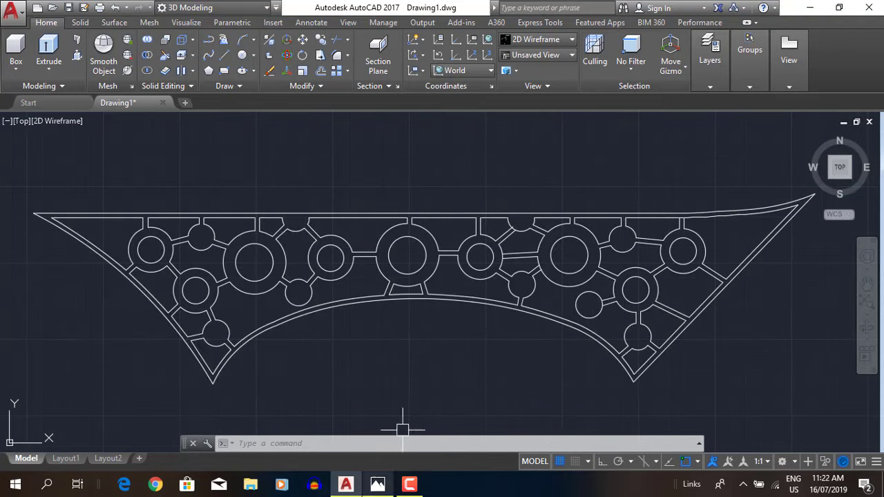
Step: Fillet the inner boundary's right tip corner
{"action": "type", "text": "f"}
{"action": "key", "text": "Return"}
{"action": "scroll", "coordinate": [740, 292], "scroll_direction": "up", "scroll_amount": 4}
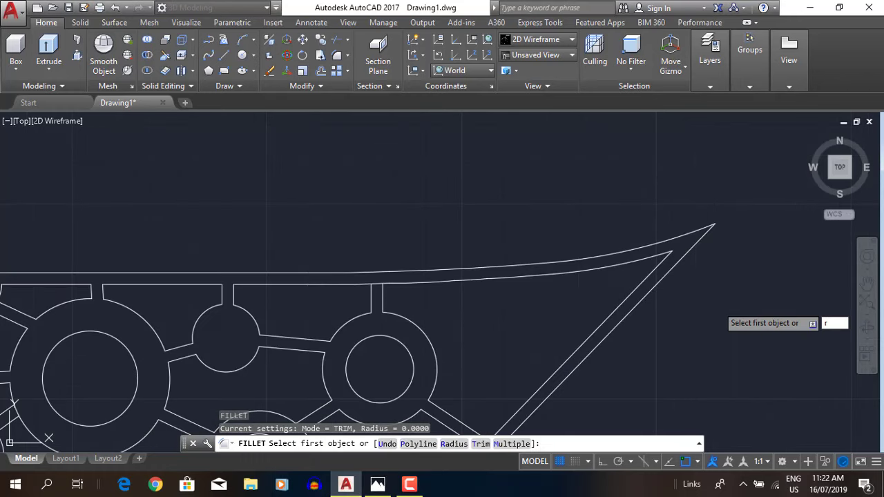
{"action": "type", "text": "1"}
{"action": "key", "text": "Return"}
{"action": "left_click", "coordinate": [636, 263]}
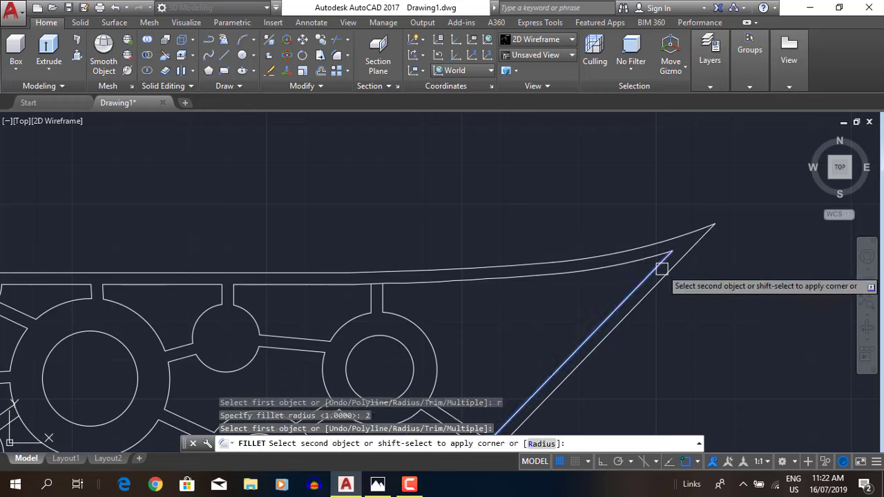
{"action": "left_click", "coordinate": [661, 269]}
{"action": "scroll", "coordinate": [594, 278], "scroll_direction": "down", "scroll_amount": 3}
Step: Fillet the inner boundary's upper-left corner, keeping the 2-unit radius
{"action": "key", "text": "Return"}
{"action": "type", "text": "r"}
{"action": "key", "text": "Return"}
{"action": "scroll", "coordinate": [473, 380], "scroll_direction": "down", "scroll_amount": 3}
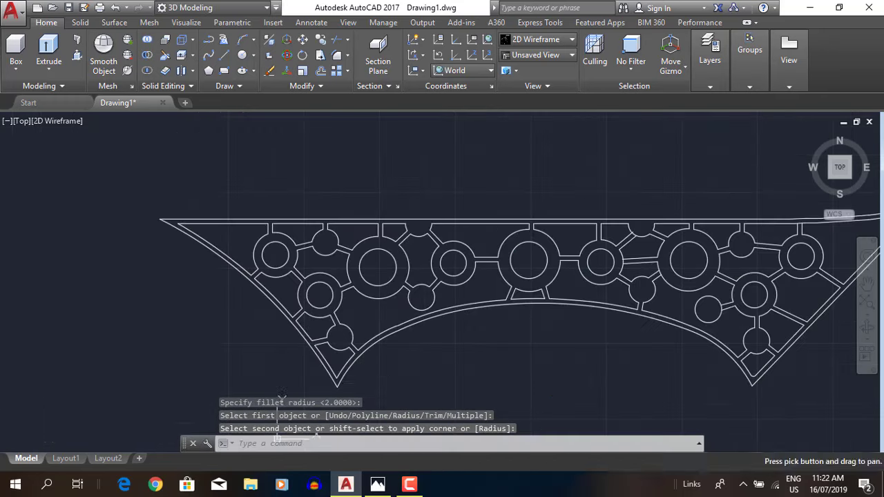
{"action": "scroll", "coordinate": [332, 384], "scroll_direction": "up", "scroll_amount": 5}
{"action": "key", "text": "Return"}
{"action": "scroll", "coordinate": [352, 289], "scroll_direction": "down", "scroll_amount": 5}
{"action": "scroll", "coordinate": [315, 241], "scroll_direction": "up", "scroll_amount": 5}
{"action": "left_click", "coordinate": [318, 304]}
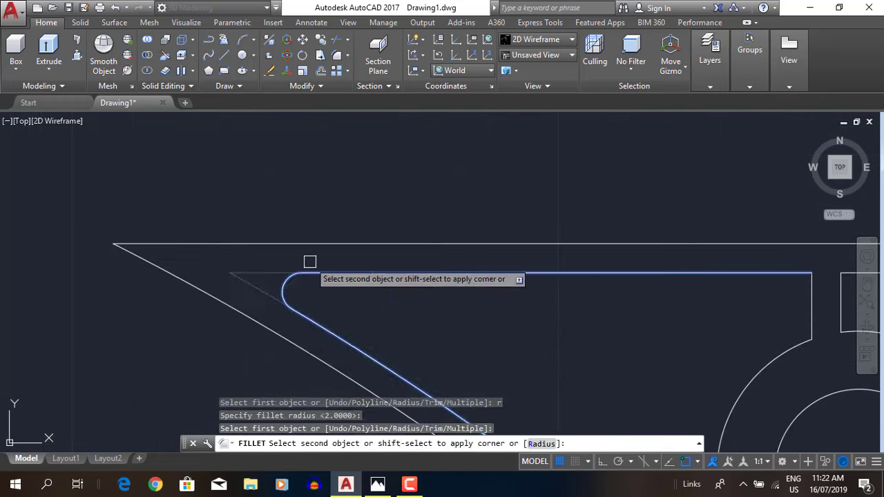
{"action": "left_click", "coordinate": [310, 258]}
{"action": "scroll", "coordinate": [310, 259], "scroll_direction": "down", "scroll_amount": 5}
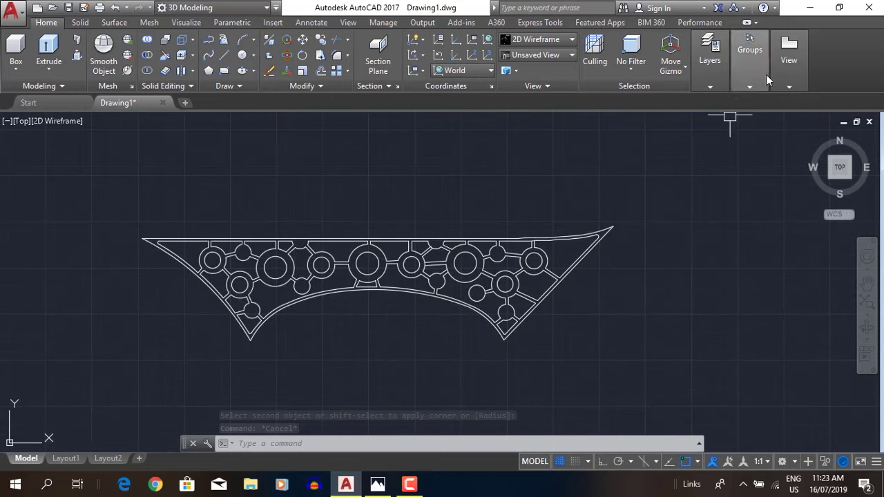